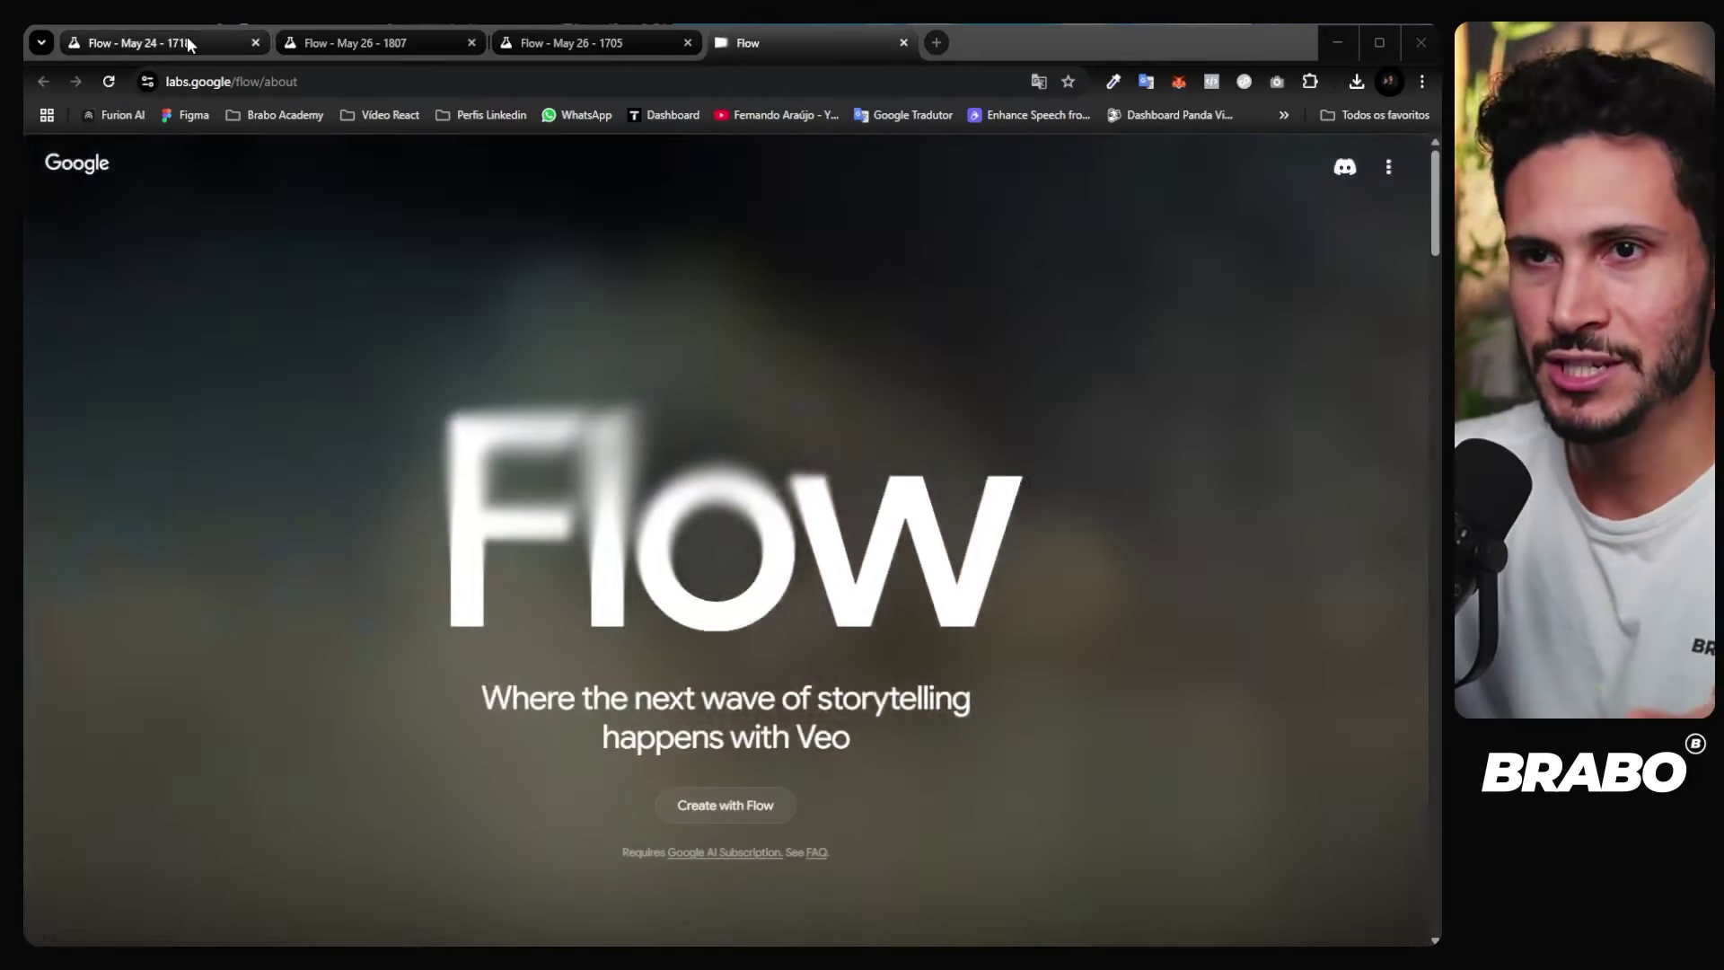
Step: Switch to the May 24 - 1718 project and review the Google AI Ultra upgrade plan's price and features
left_click(186, 40)
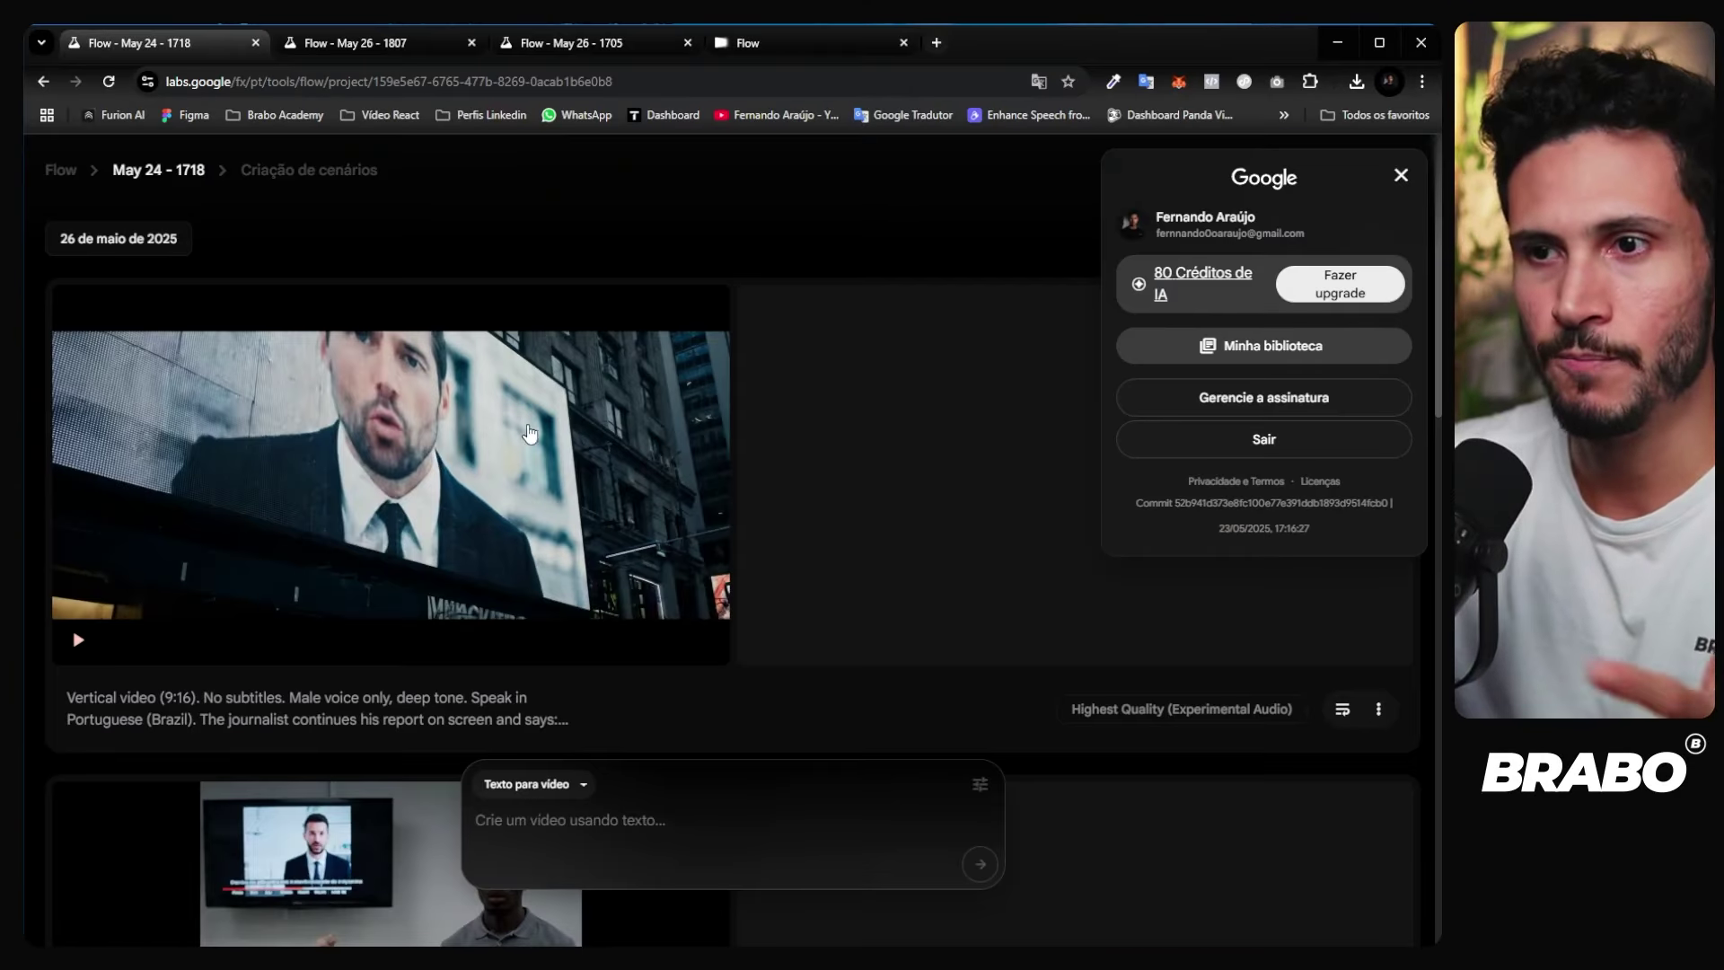
left_click(1400, 175)
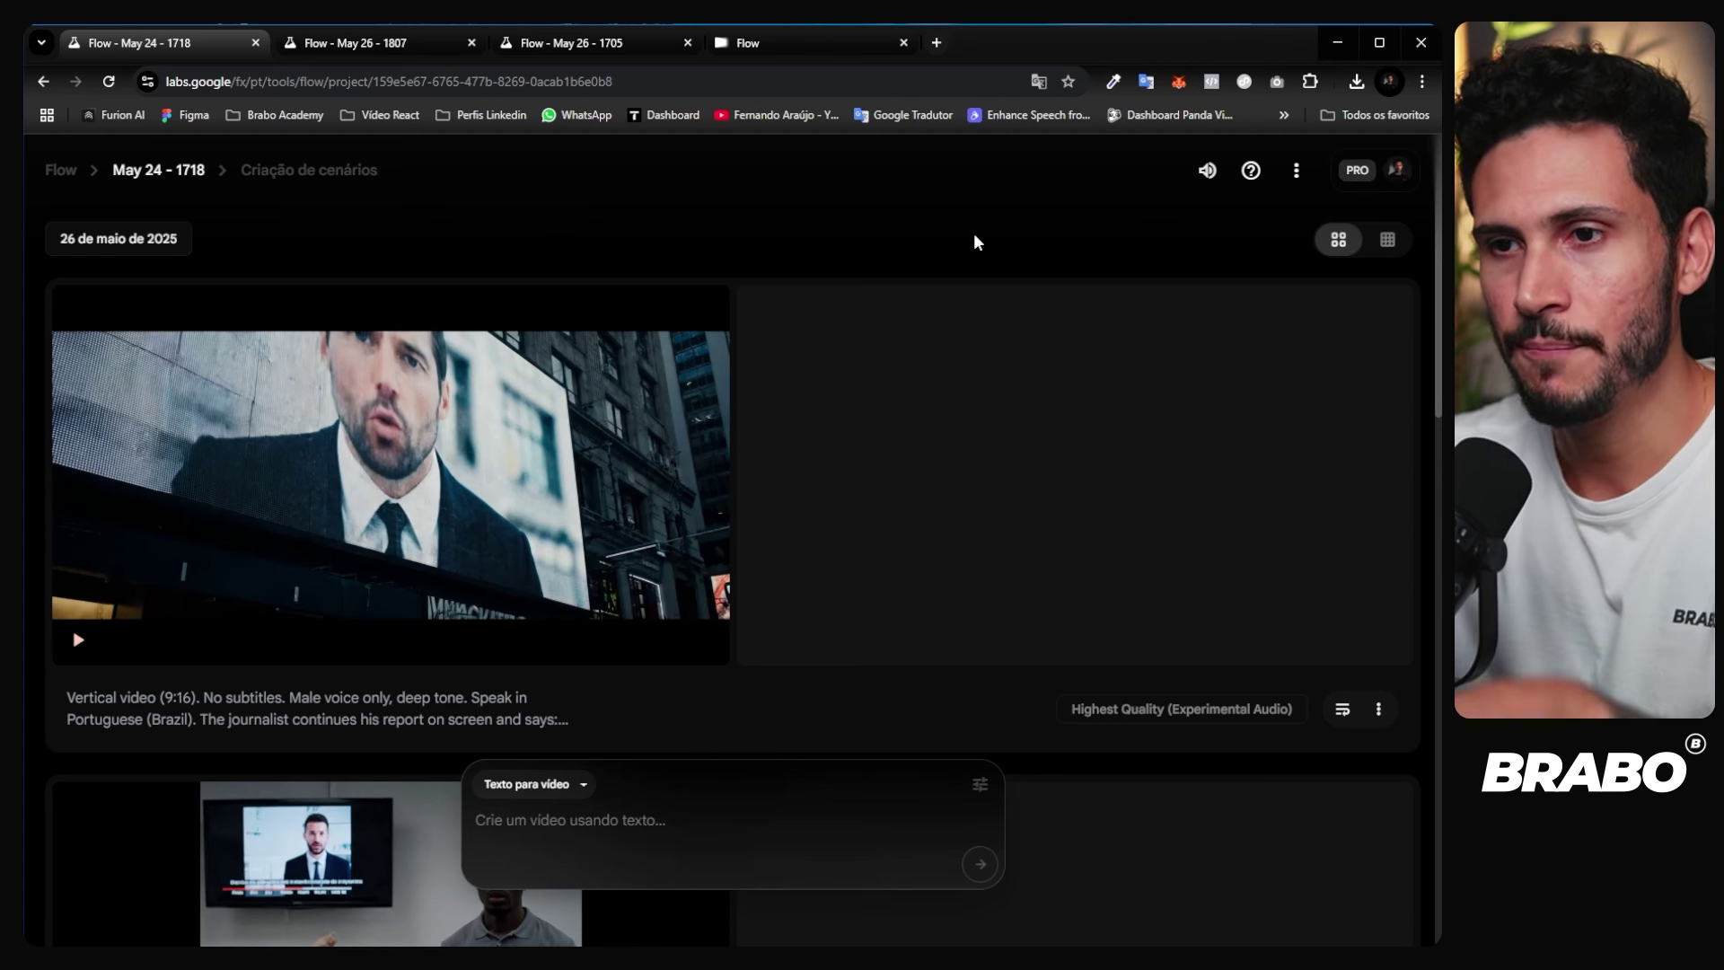
left_click(1396, 170)
left_click(1360, 286)
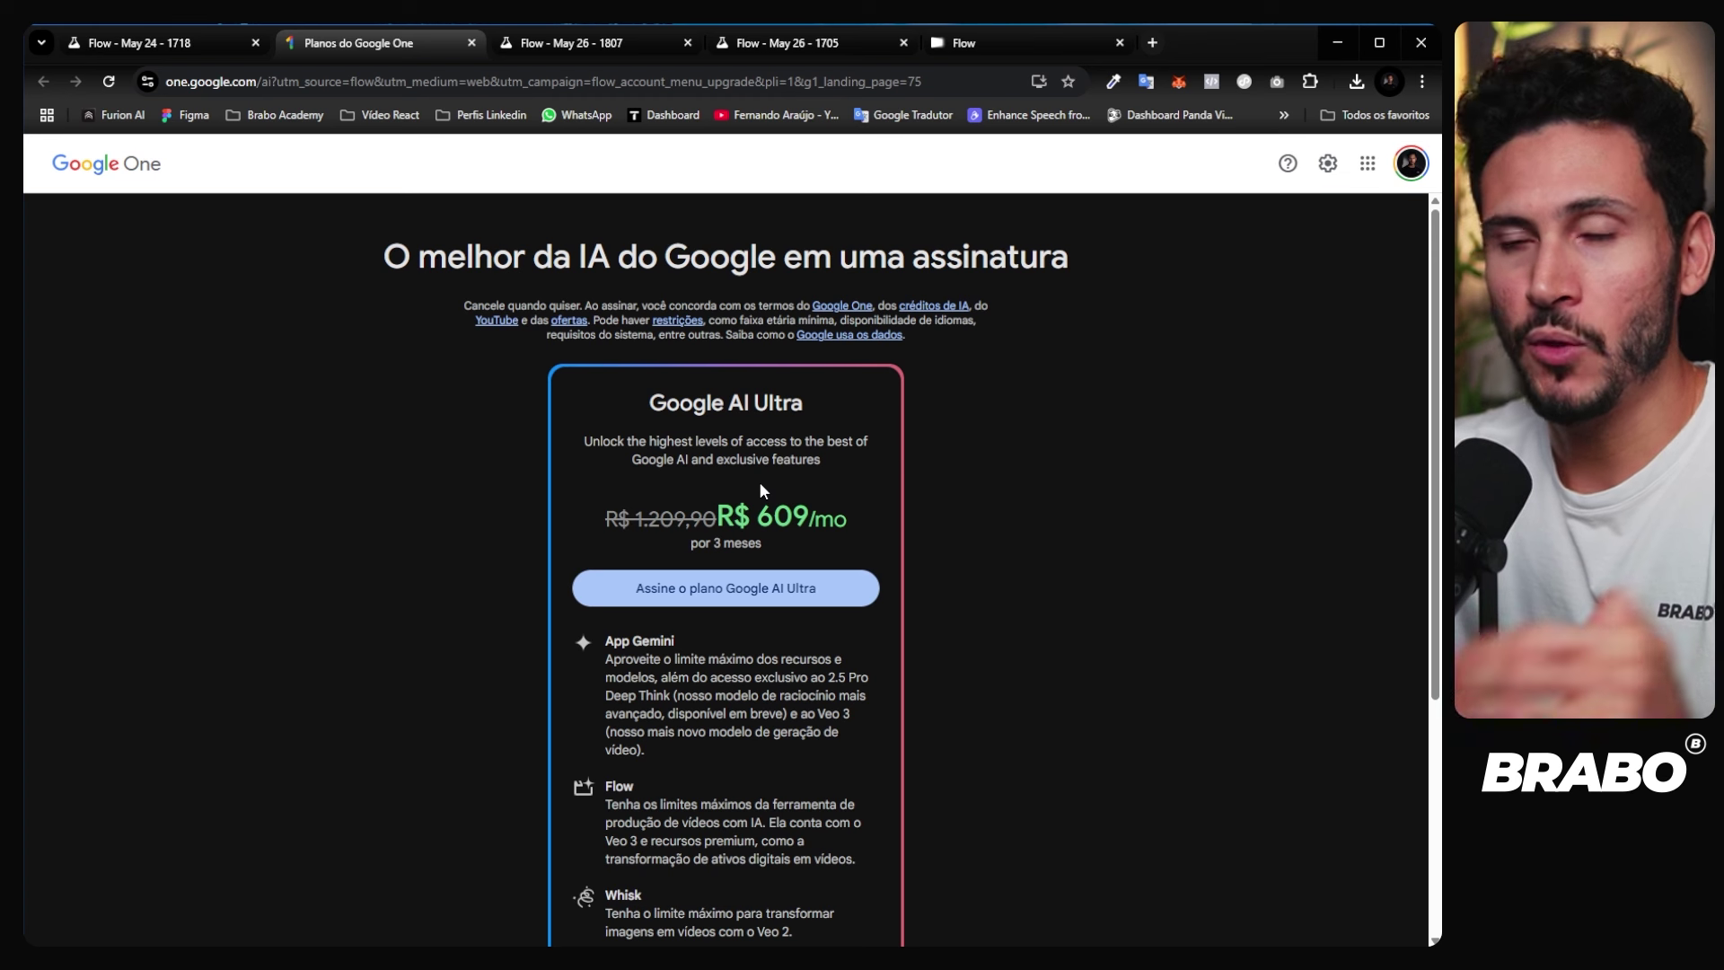
scroll(758, 481, "down", 4)
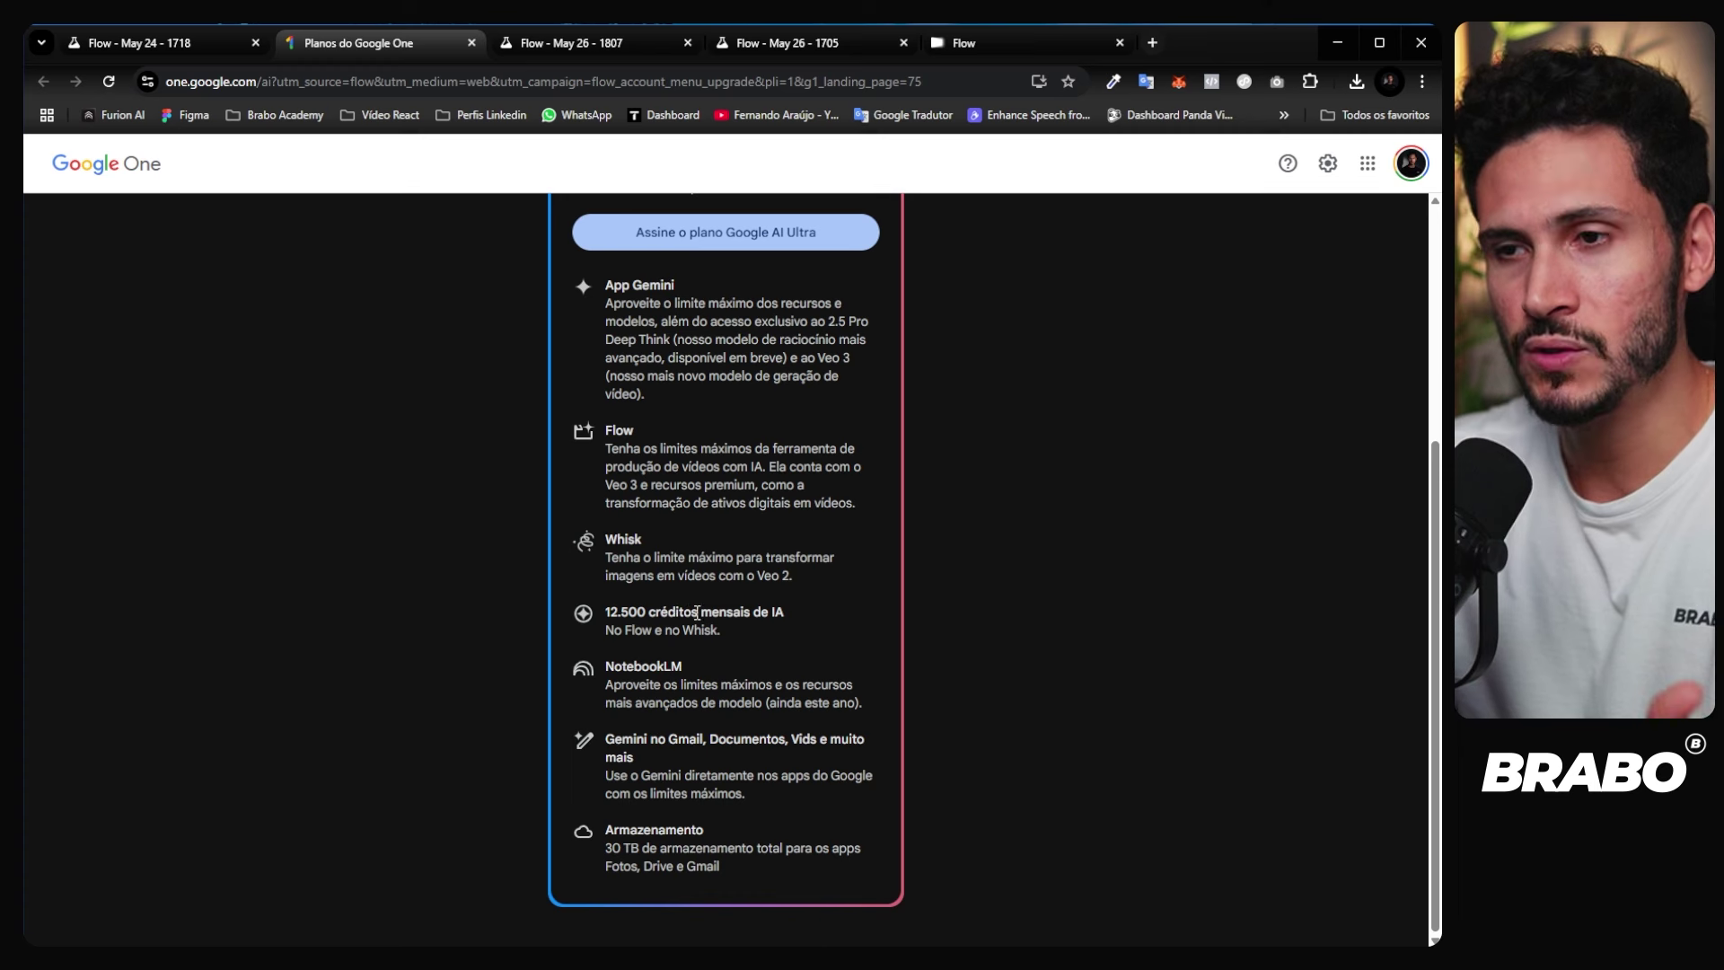
scroll(696, 612, "up", 3)
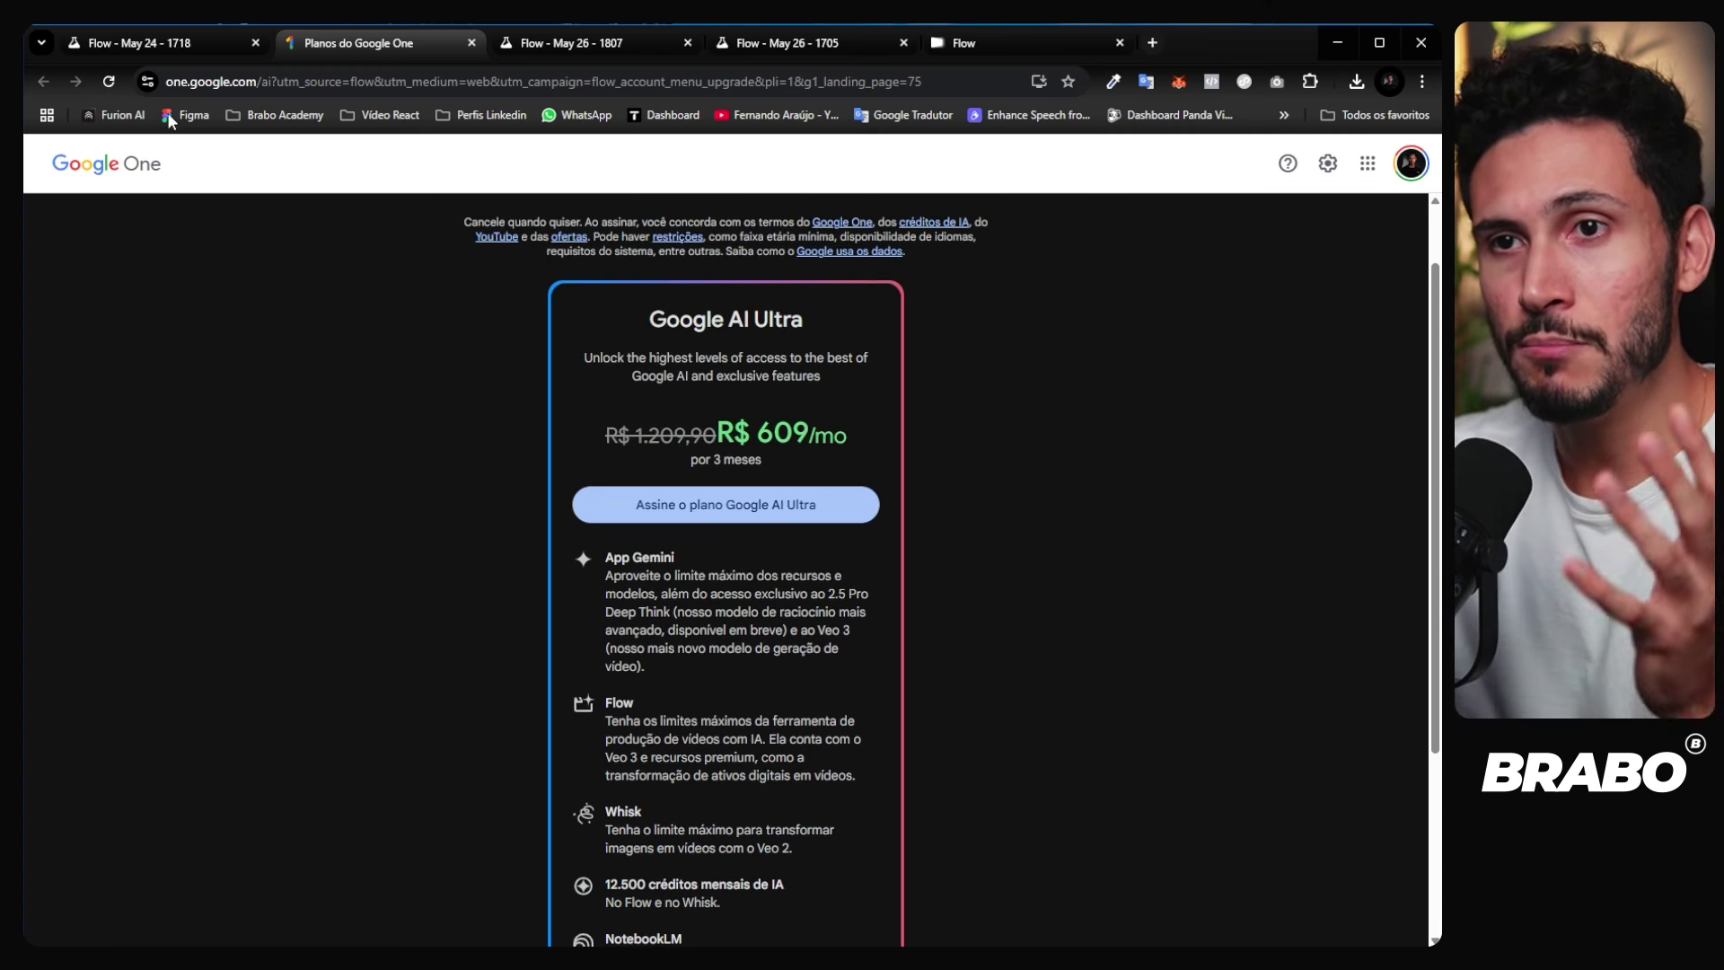
Step: Return to the May 24 - 1718 project and check the account's AI credit balance
left_click(175, 47)
left_click(668, 270)
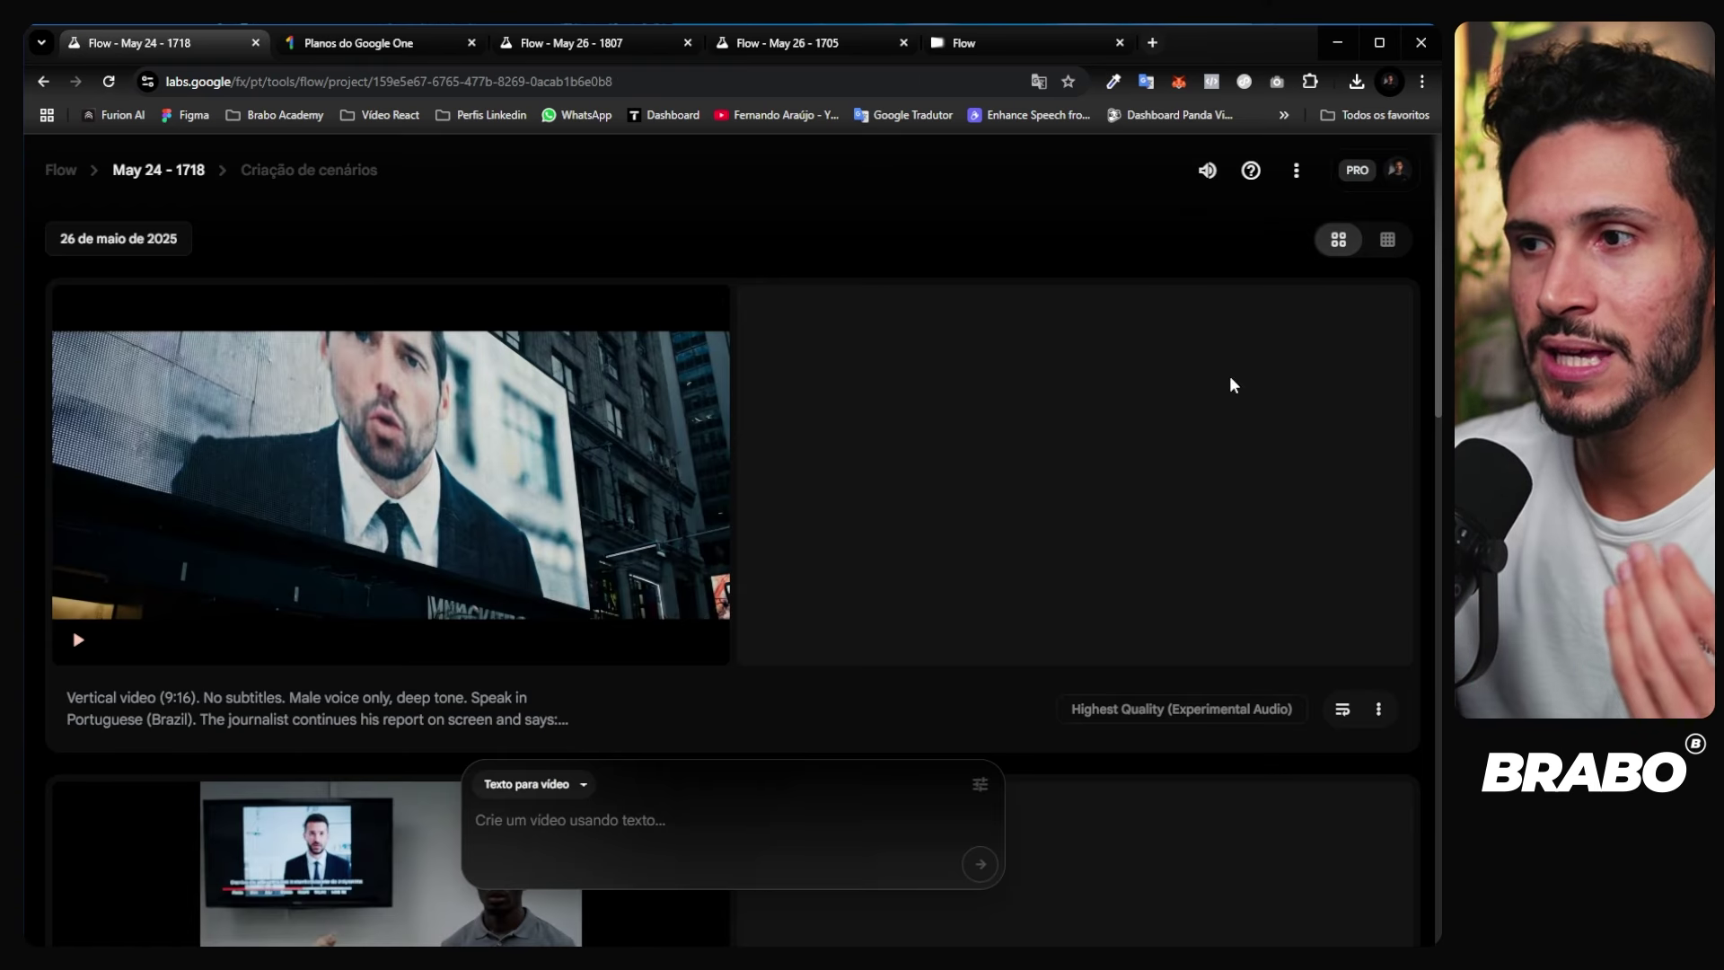
left_click(1393, 178)
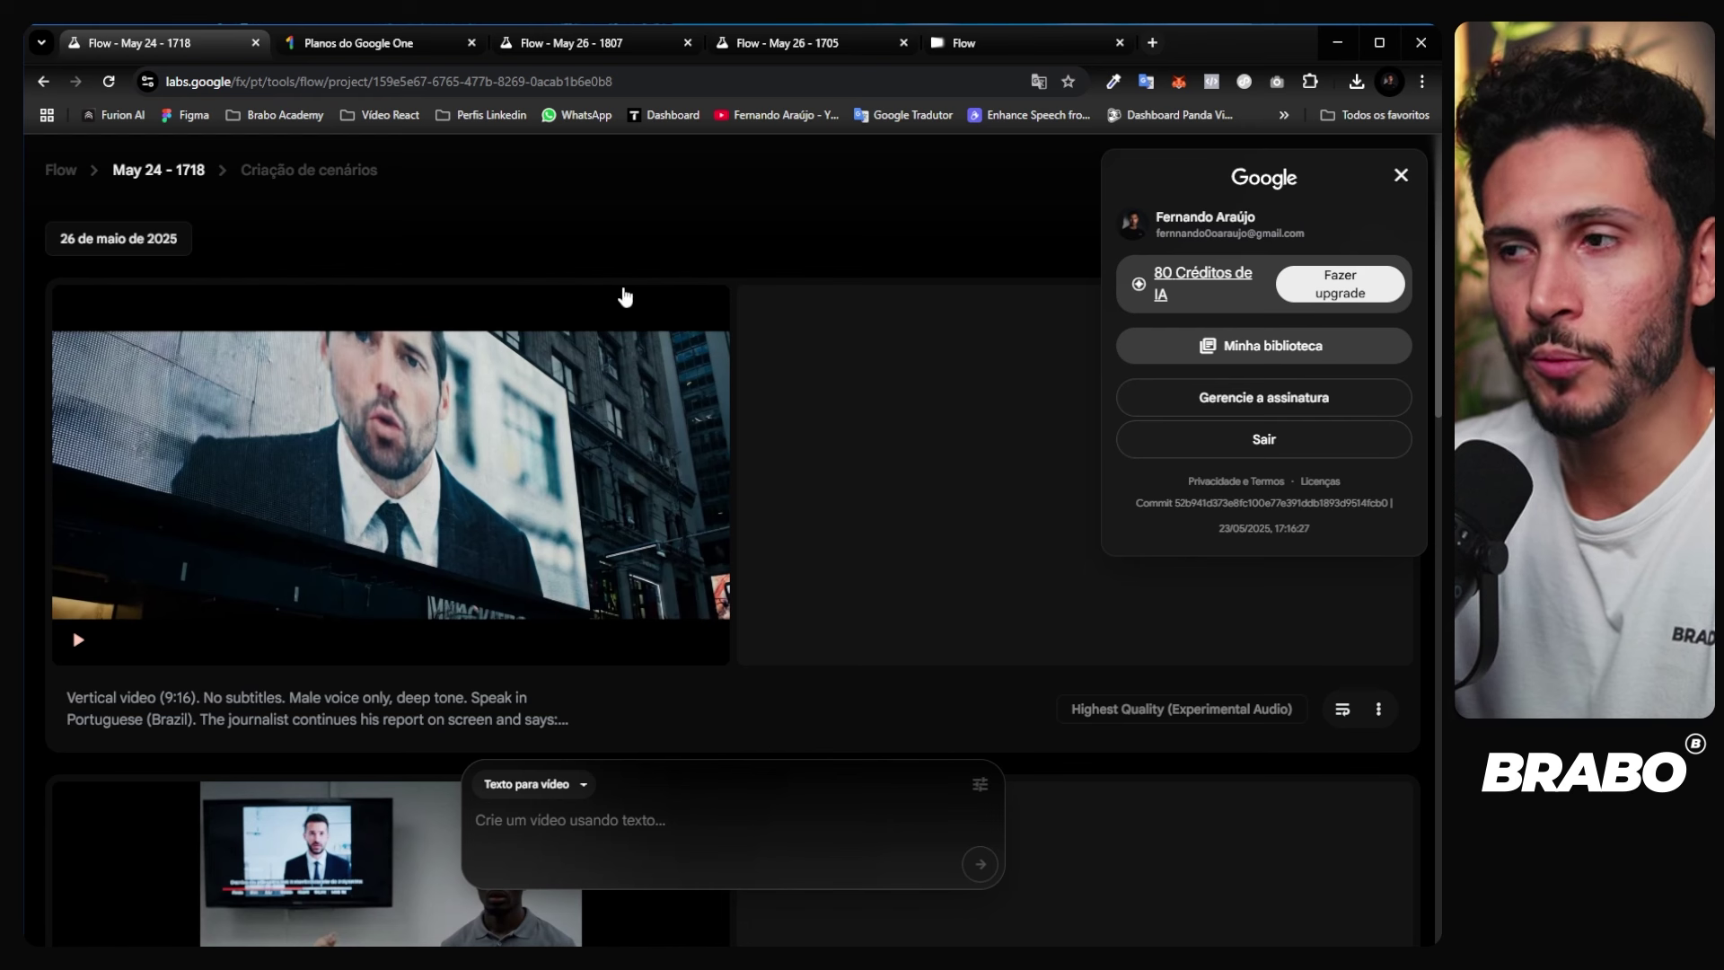
left_click(737, 259)
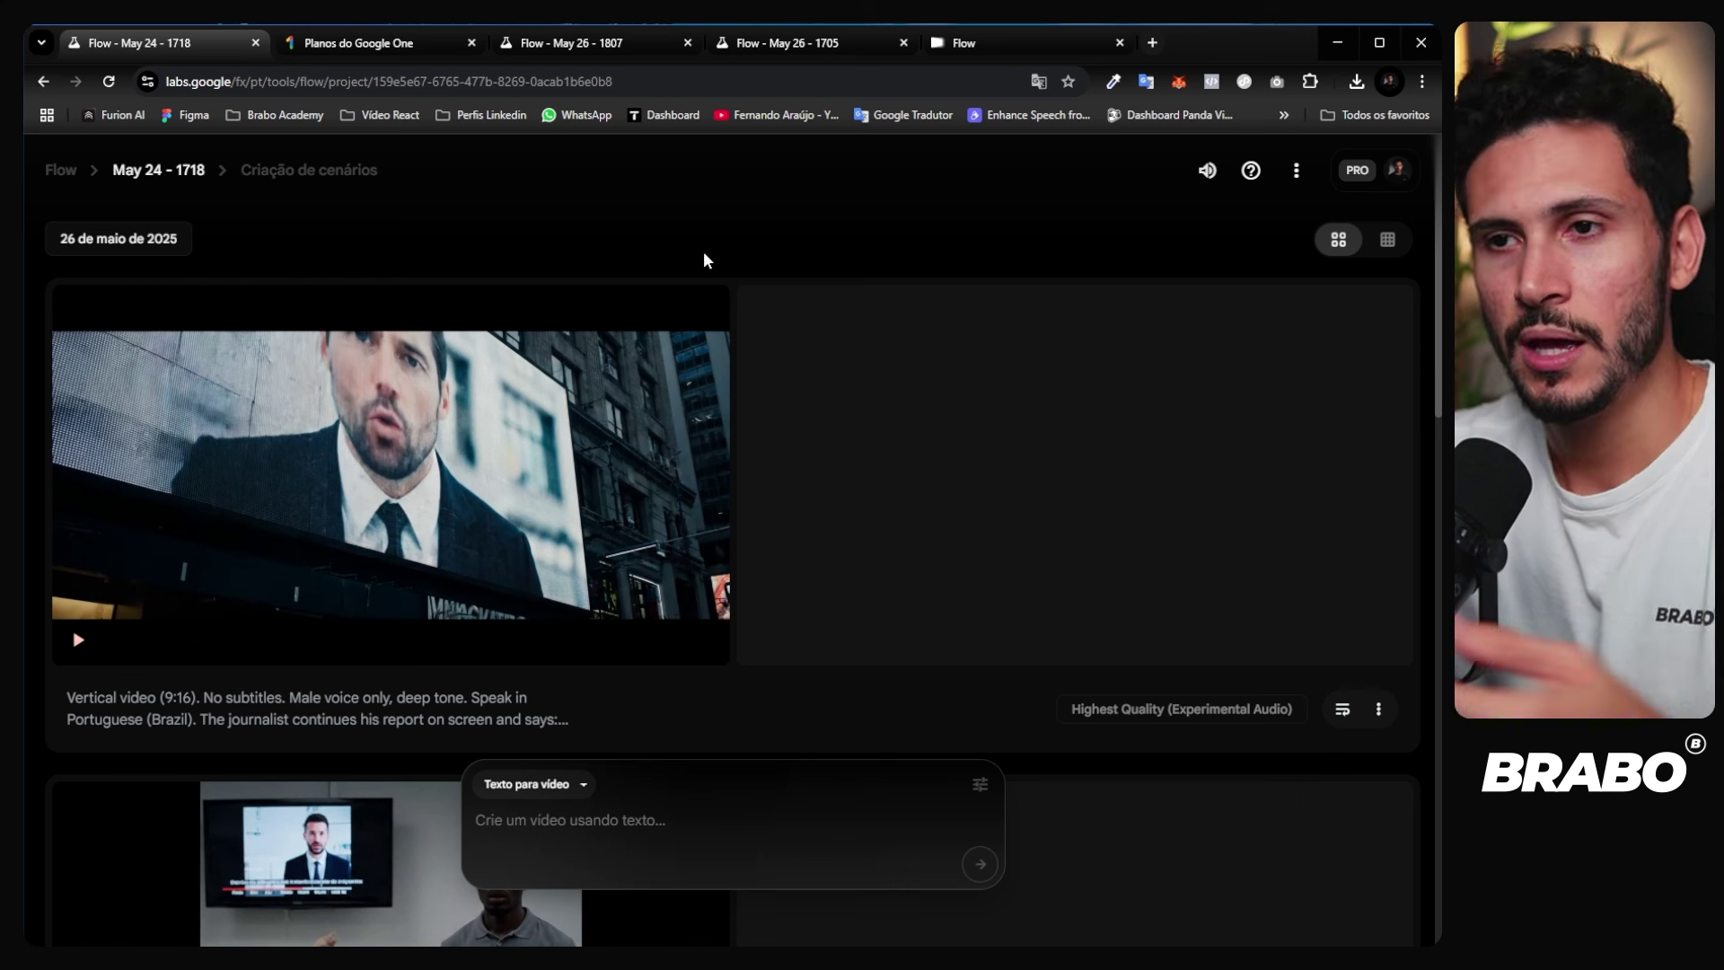
Step: Look through the project's generated clips and preview the news reporter video made from the 9:16 vertical shot prompt
scroll(645, 254, "down", 10)
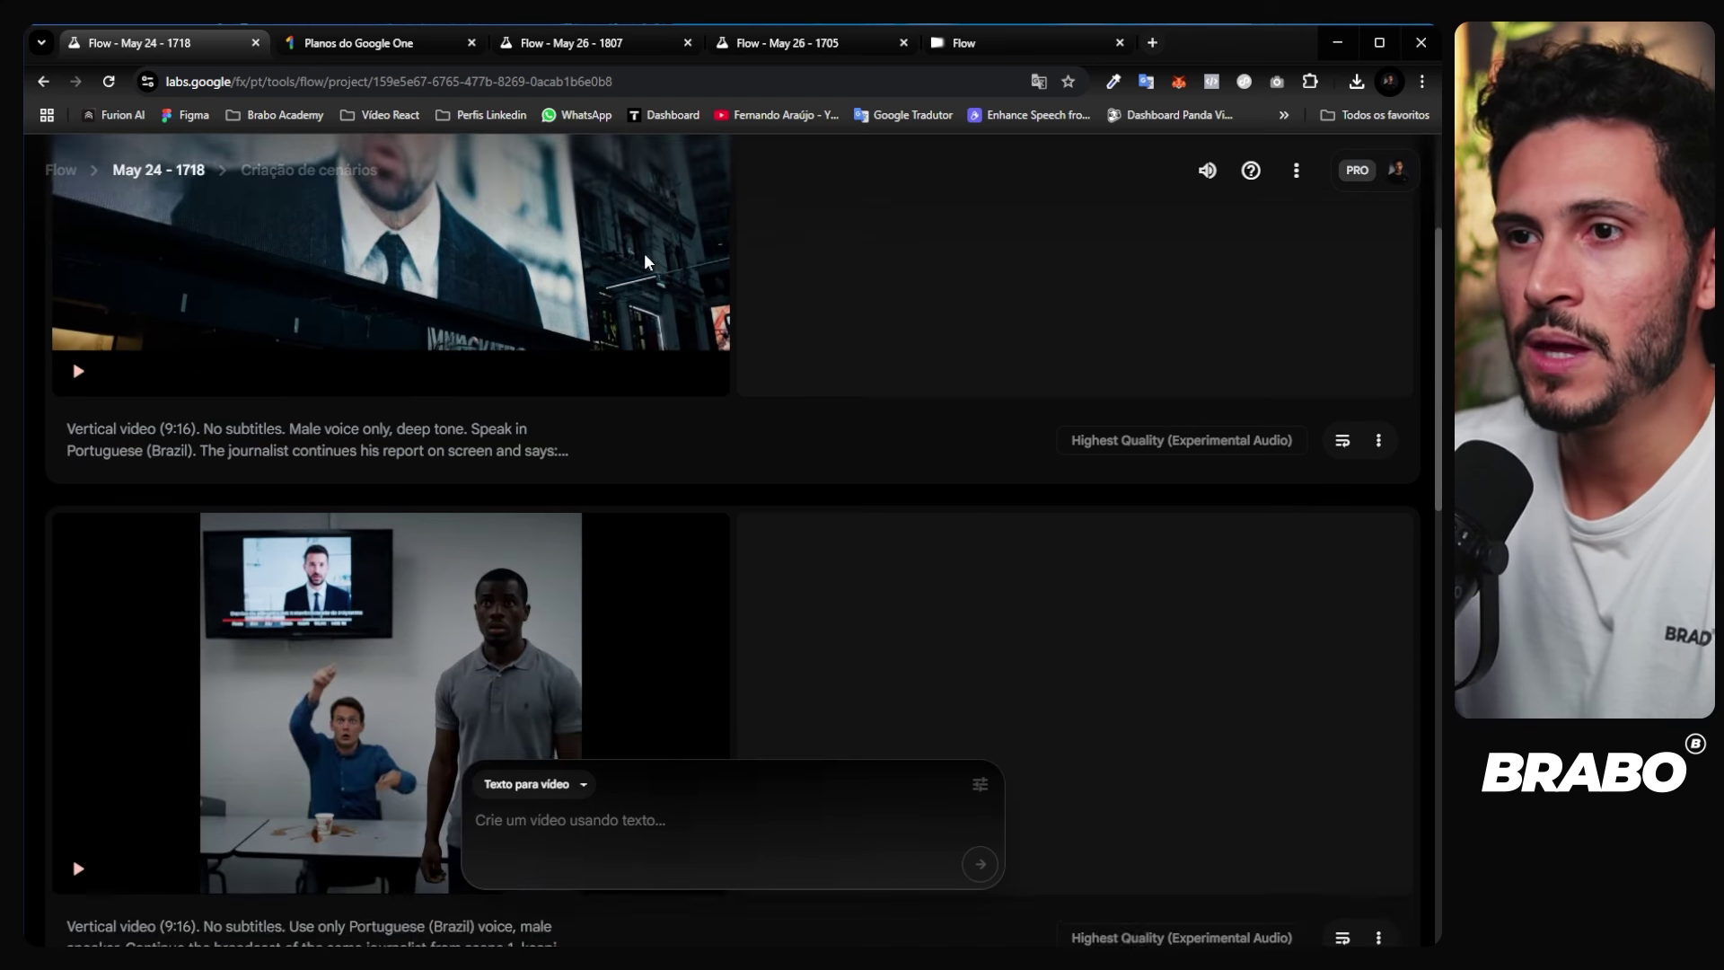
scroll(515, 428, "down", 5)
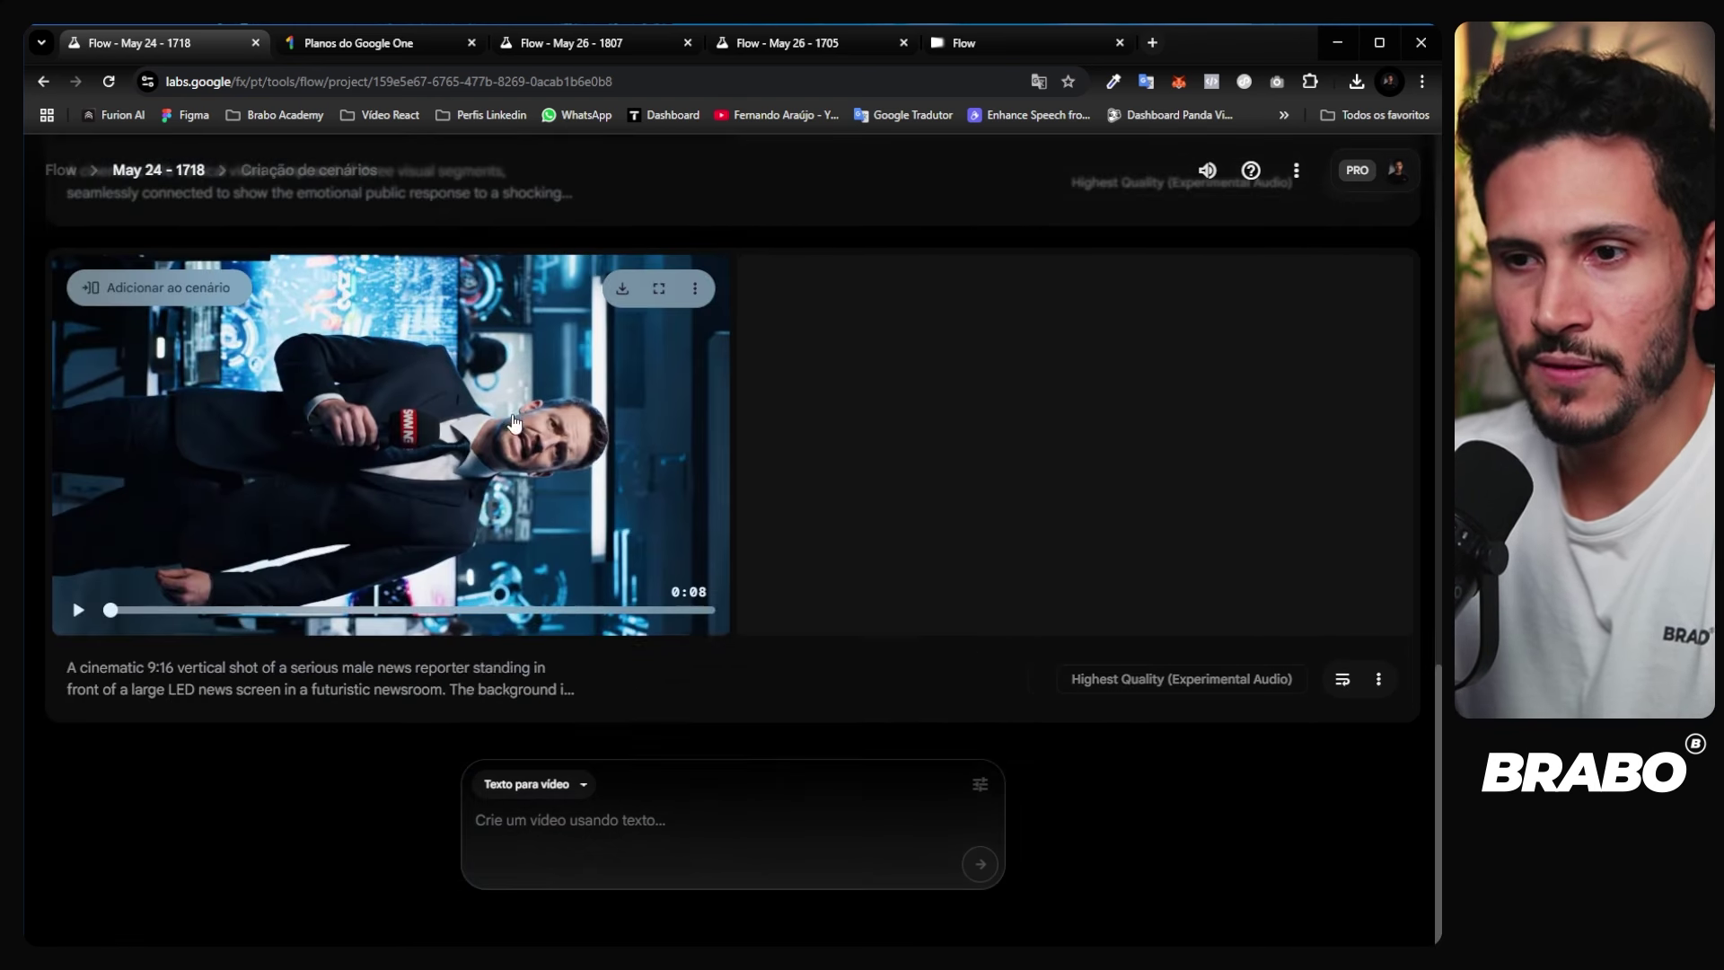
scroll(485, 460, "up", 3)
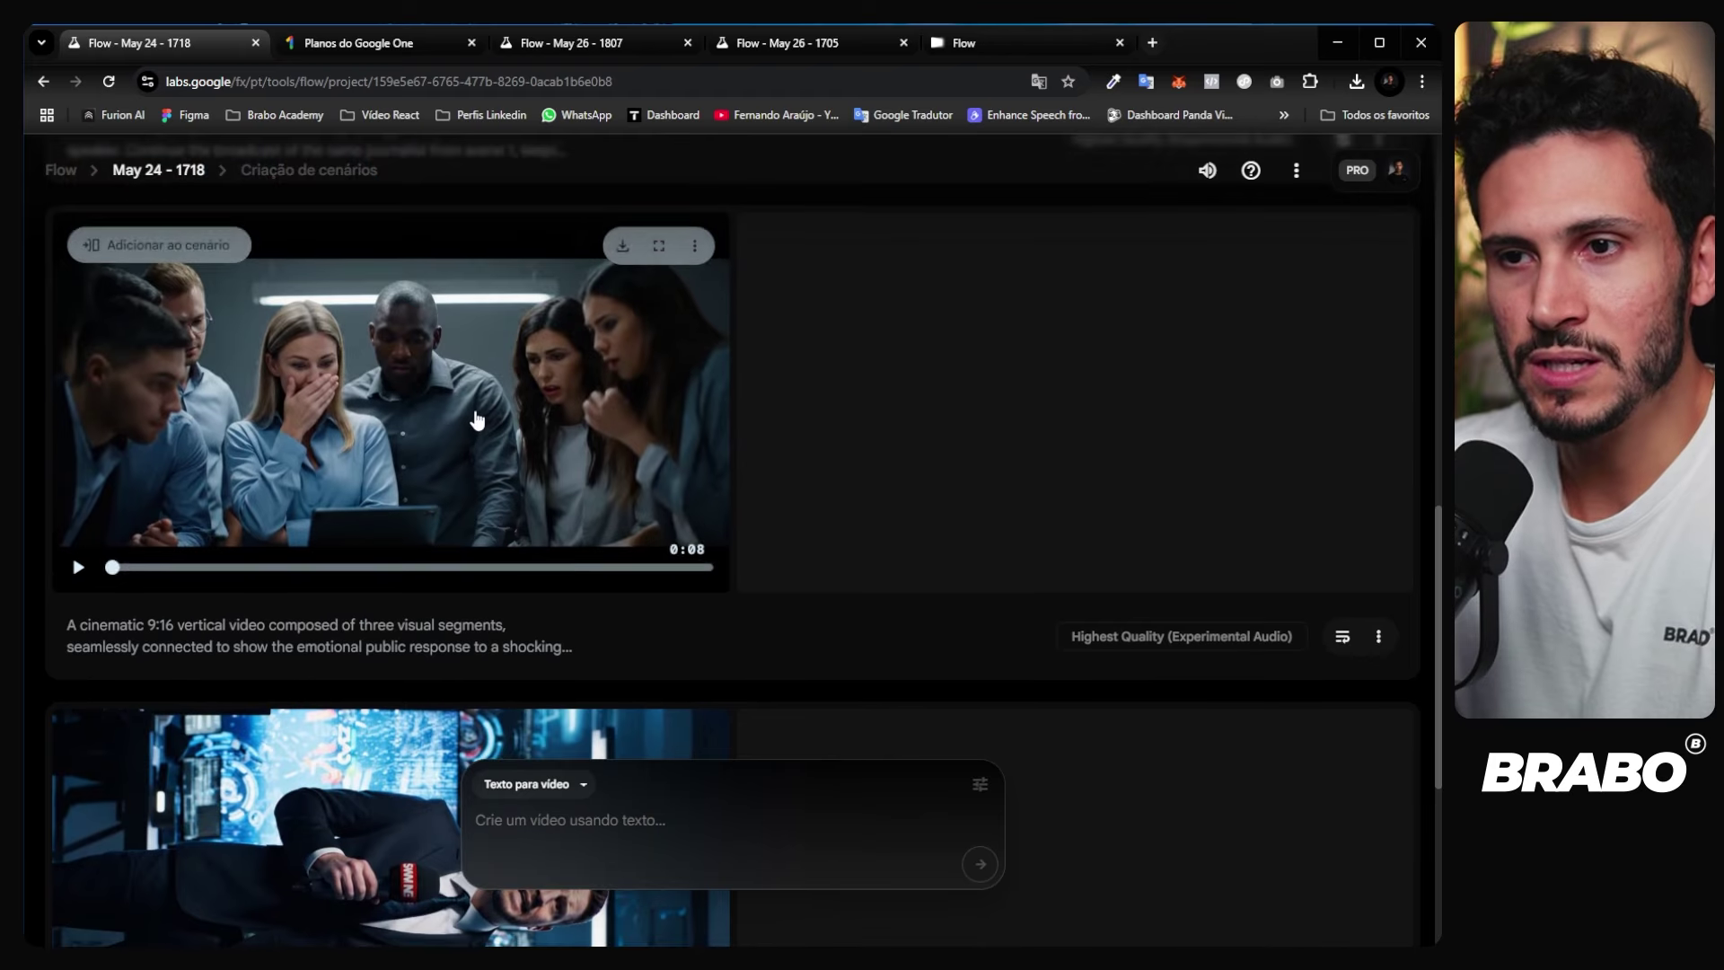
scroll(450, 377, "down", 5)
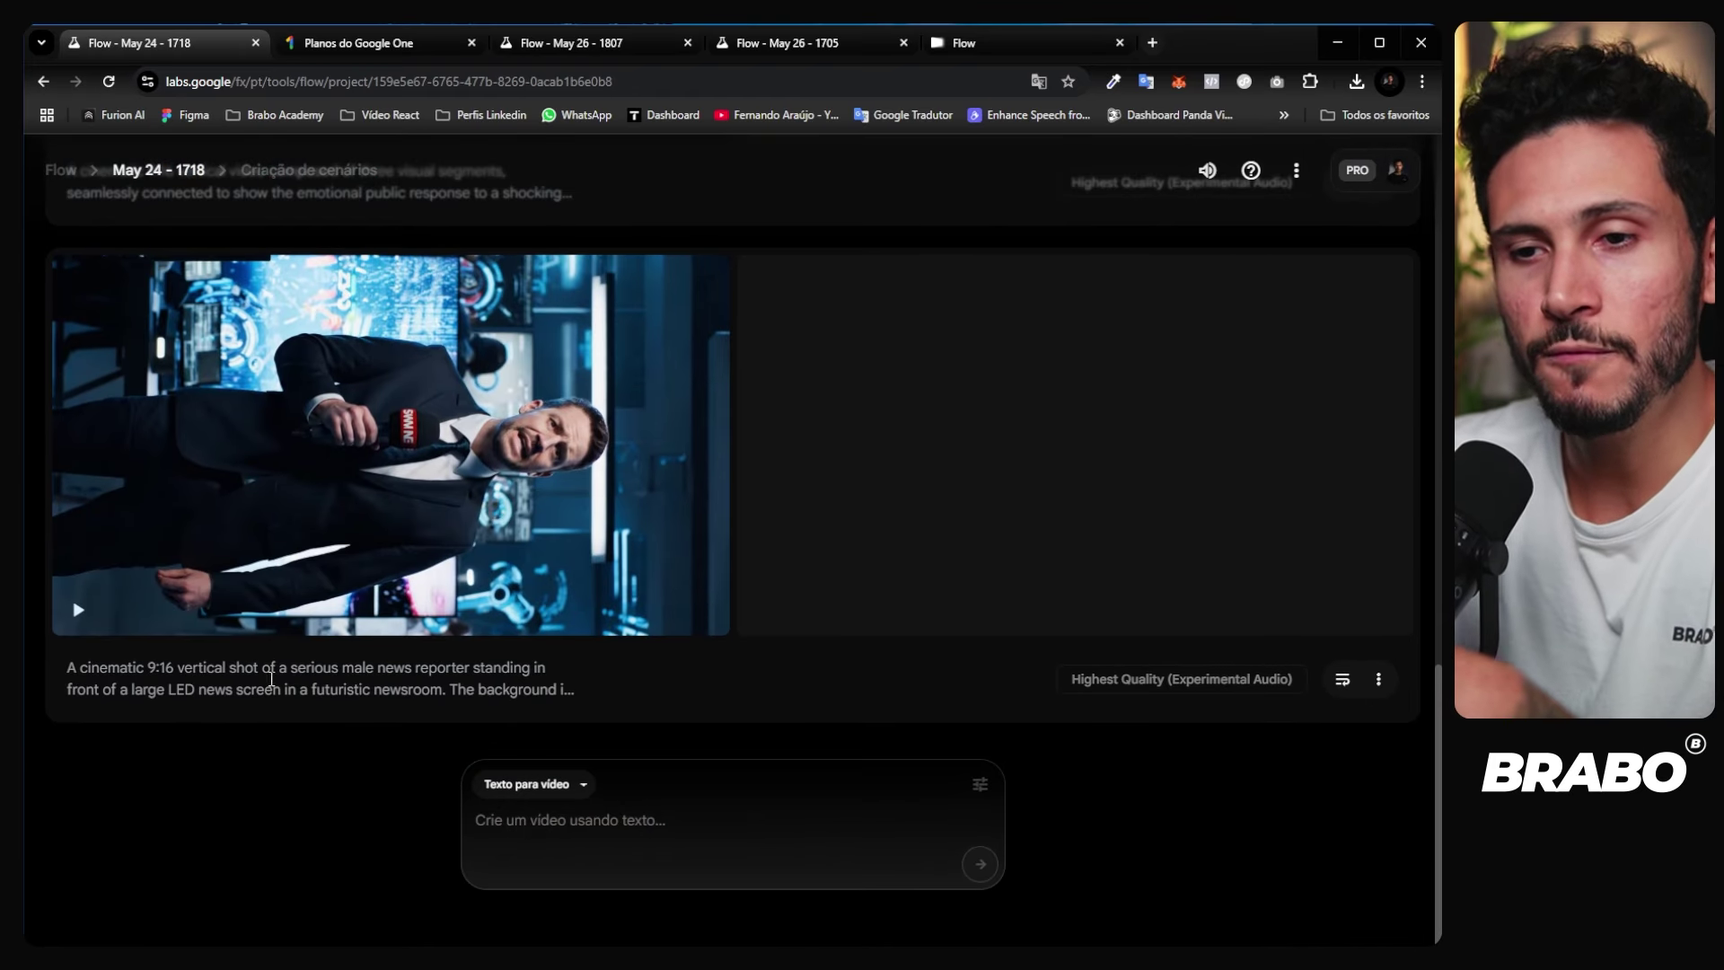
mouse_move(299, 440)
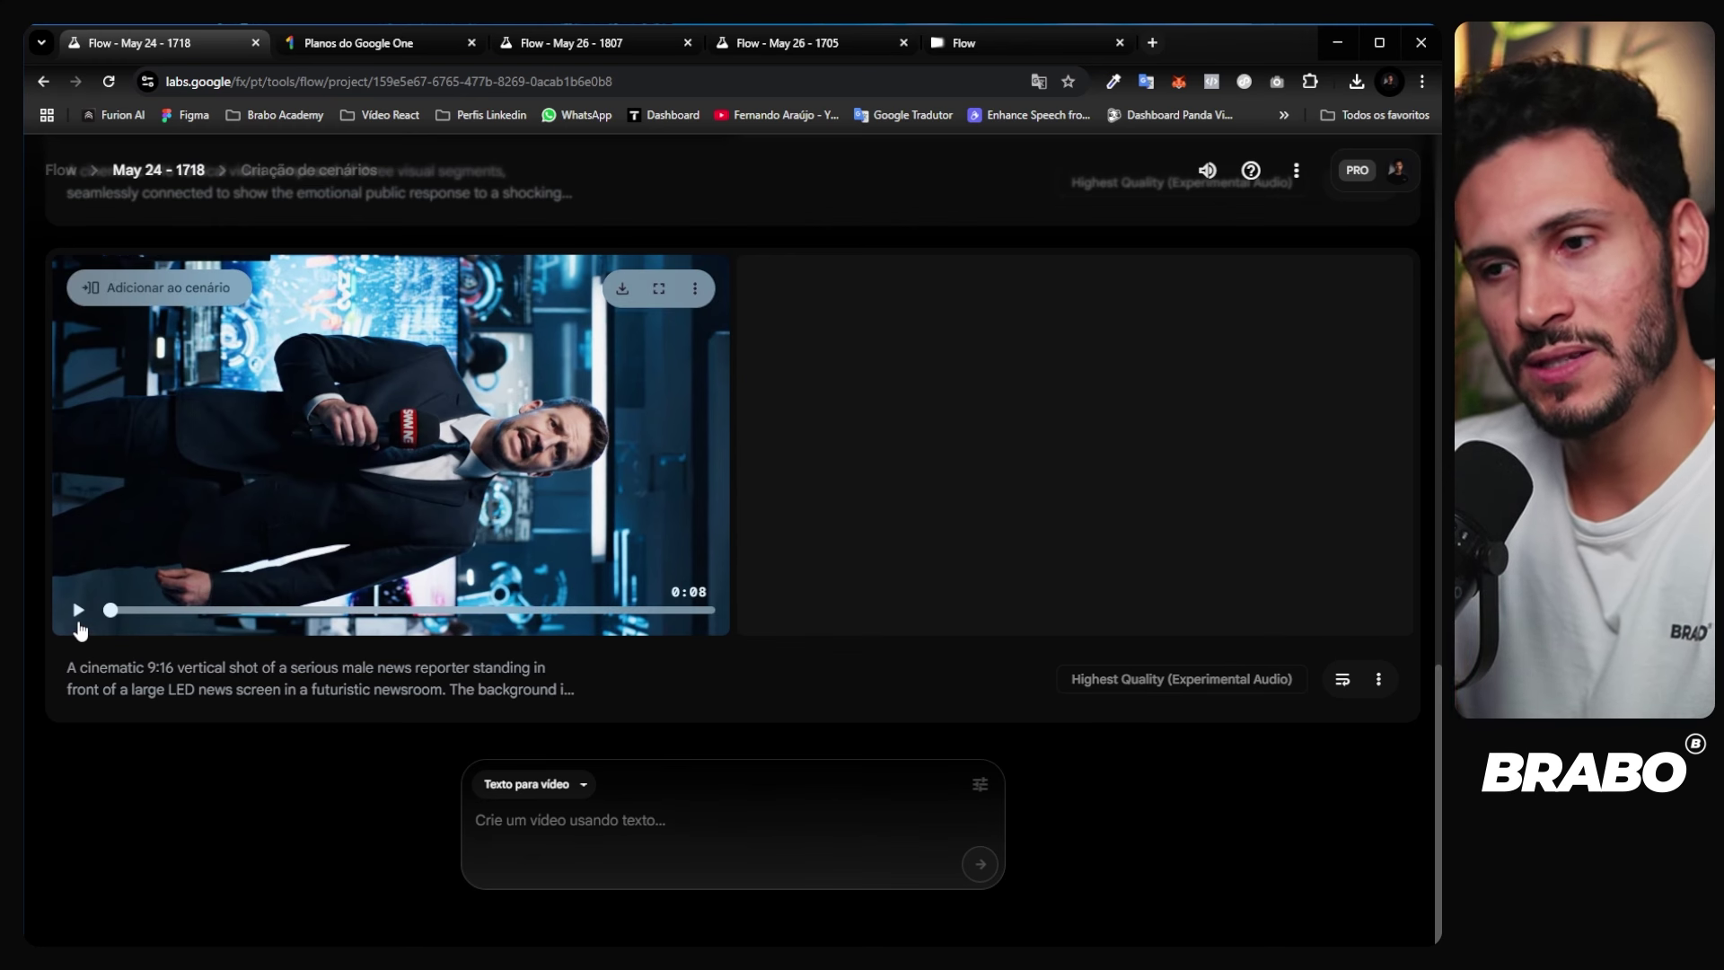
left_click(78, 623)
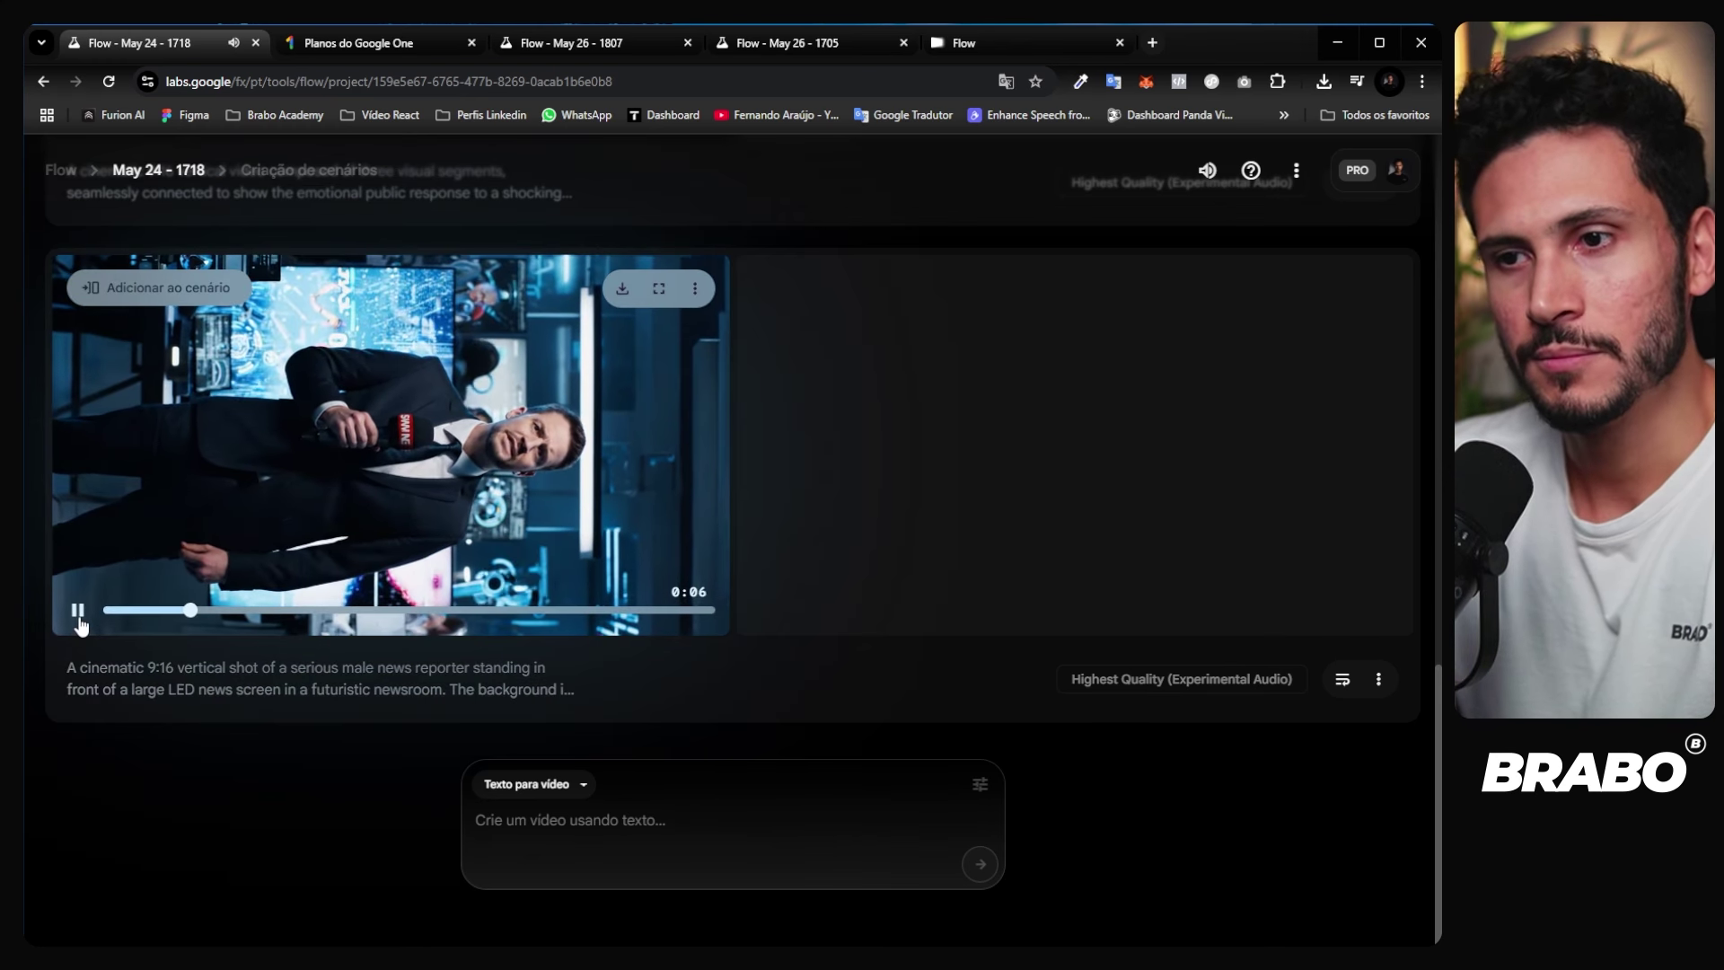
left_click(79, 617)
Step: Preview the clip composed of three visual segments showing the public's emotional response
scroll(466, 632, "up", 1)
scroll(466, 632, "up", 2)
scroll(467, 639, "down", 2)
scroll(508, 574, "up", 5)
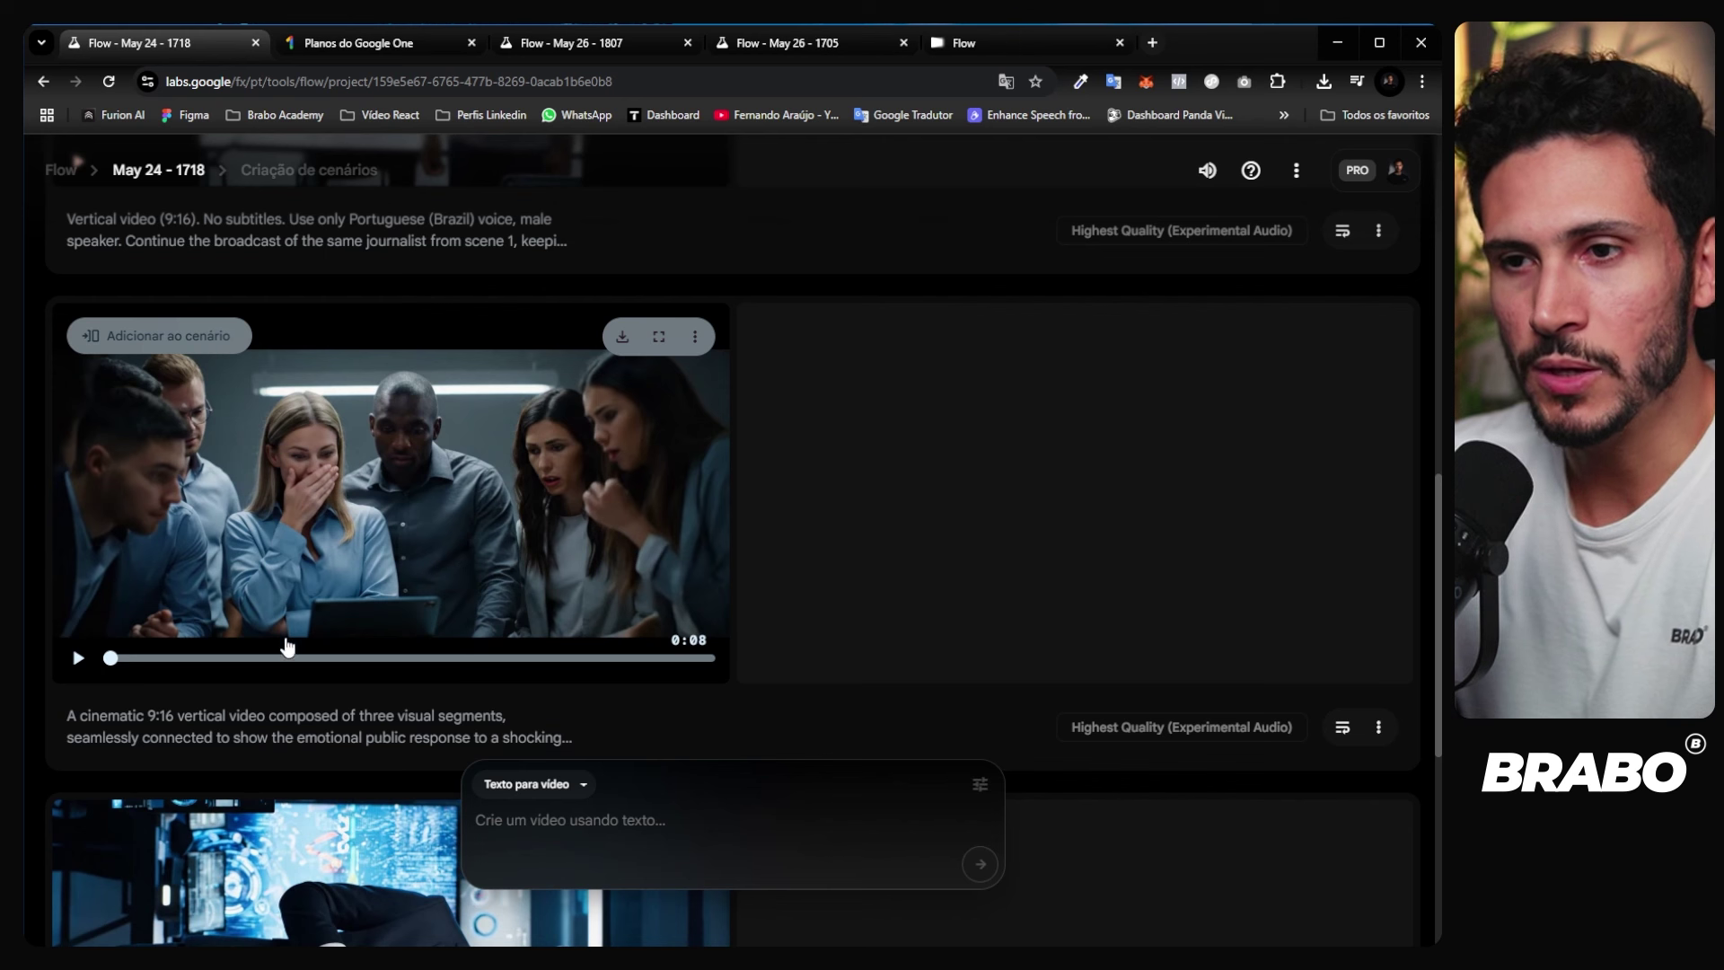
left_click(78, 658)
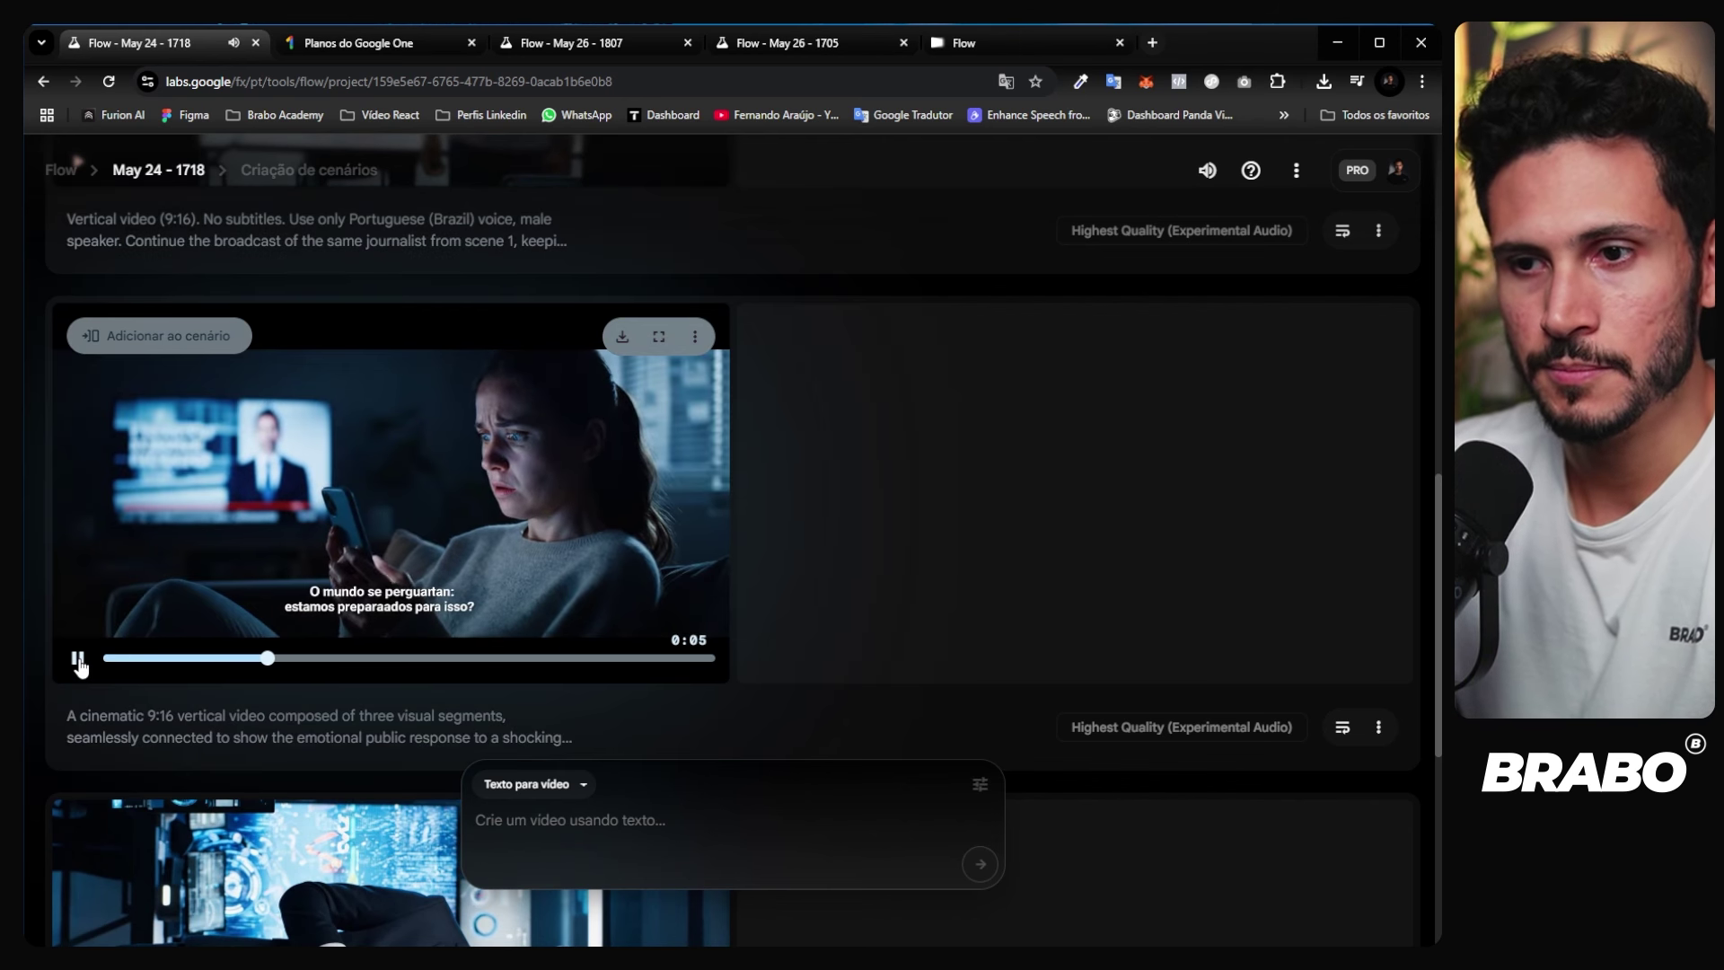
left_click(77, 659)
scroll(473, 616, "up", 2)
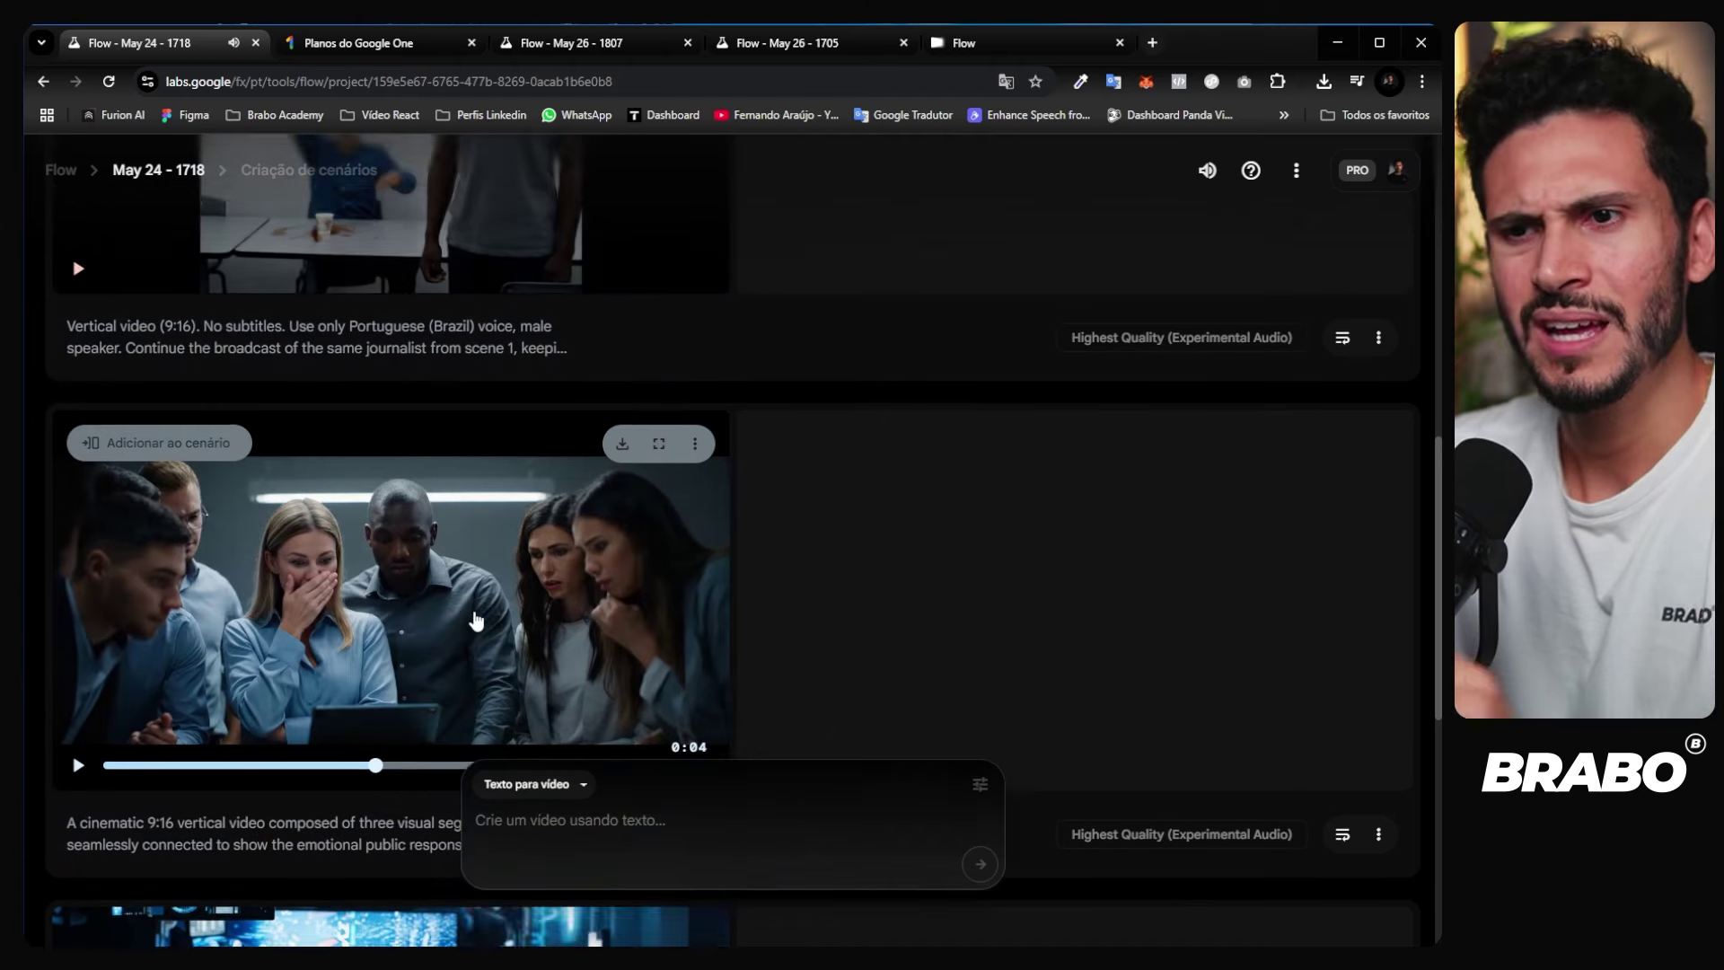
Step: View the available video generation modes, keeping Texto para vídeo, and place the cursor in the prompt field
scroll(489, 574, "down", 4)
scroll(495, 557, "down", 2)
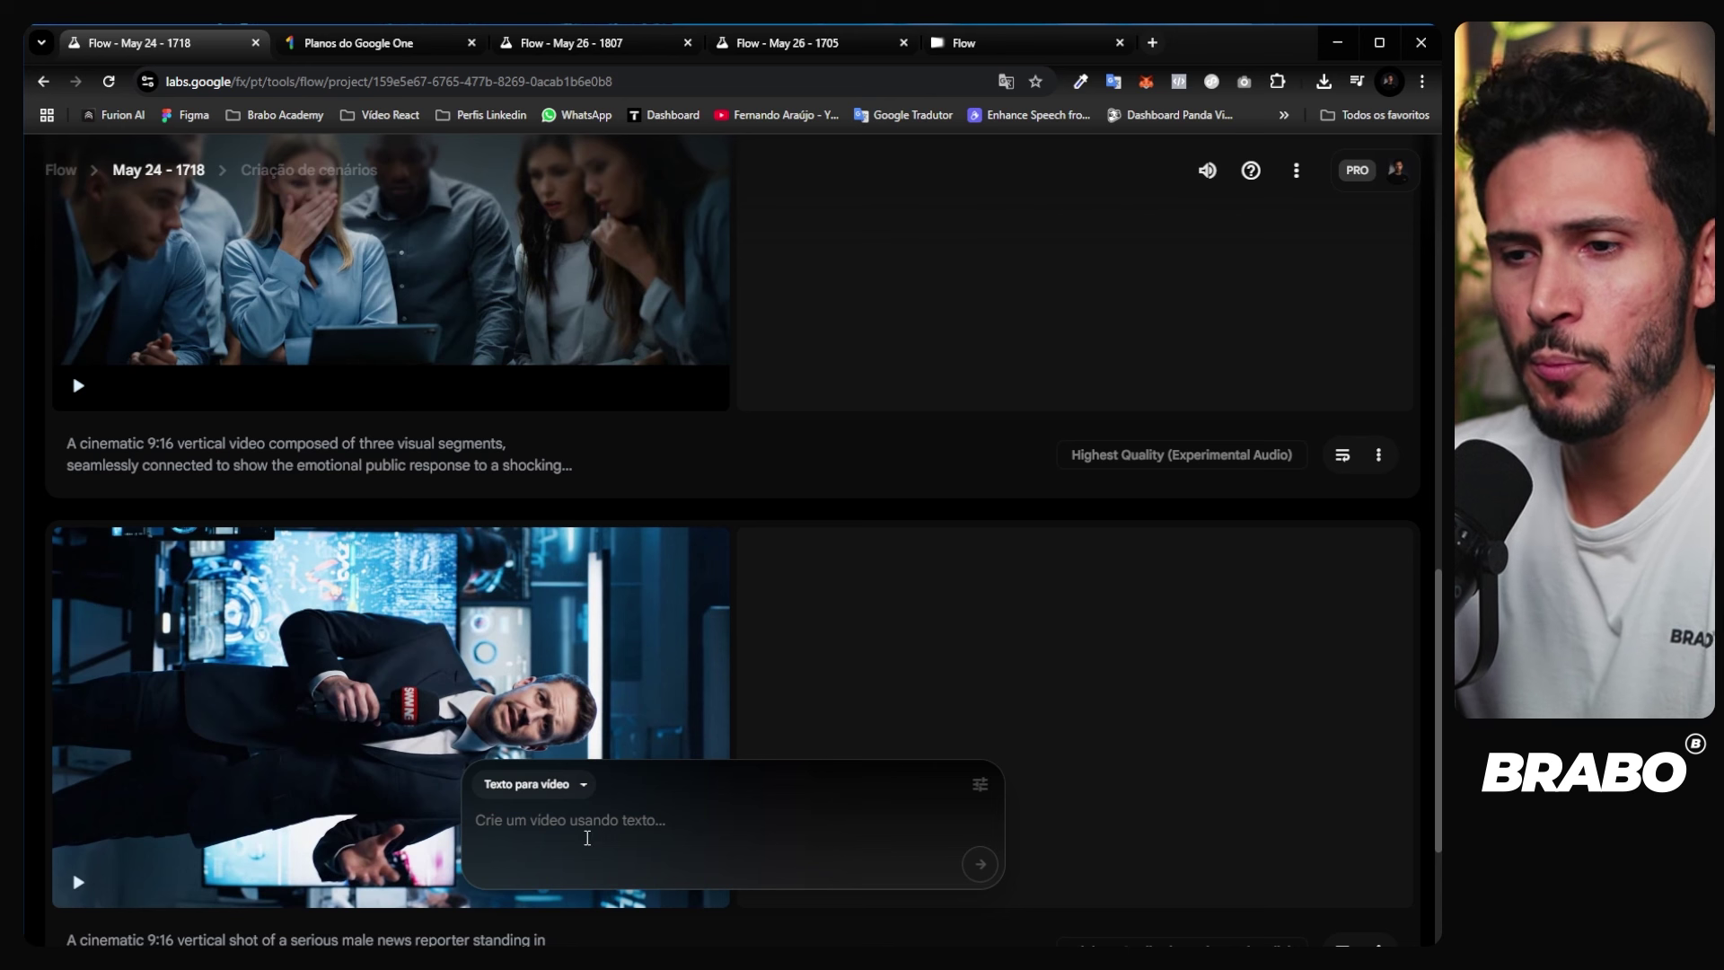
left_click(561, 784)
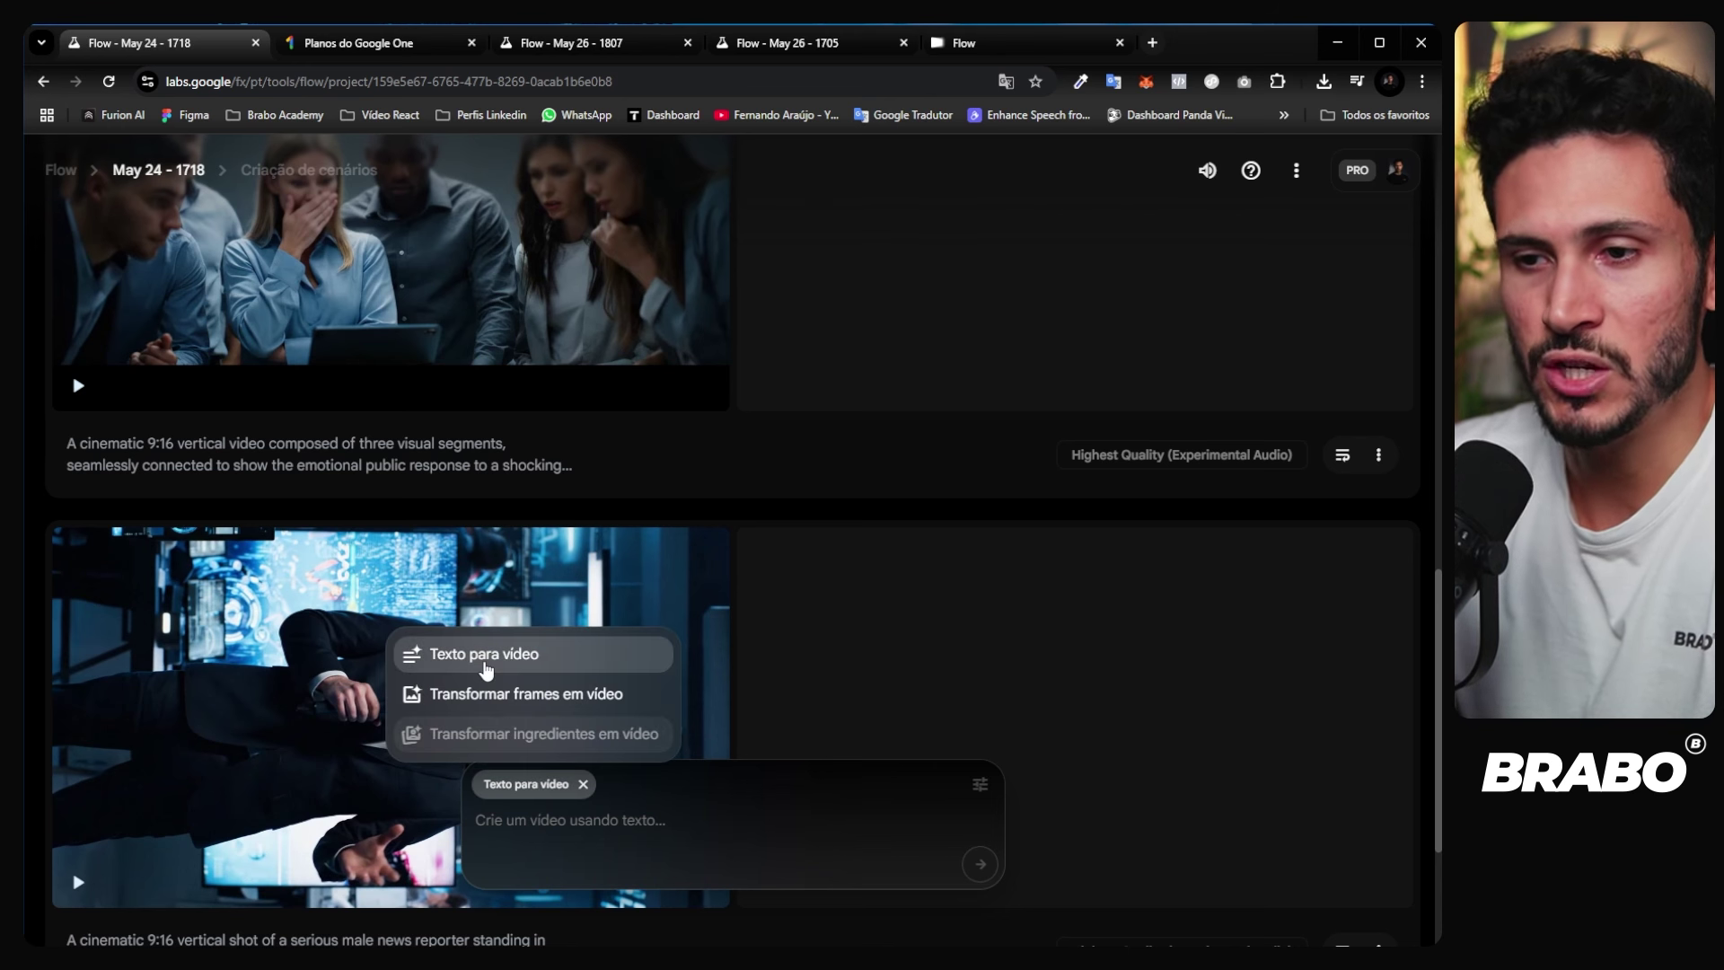
left_click(570, 819)
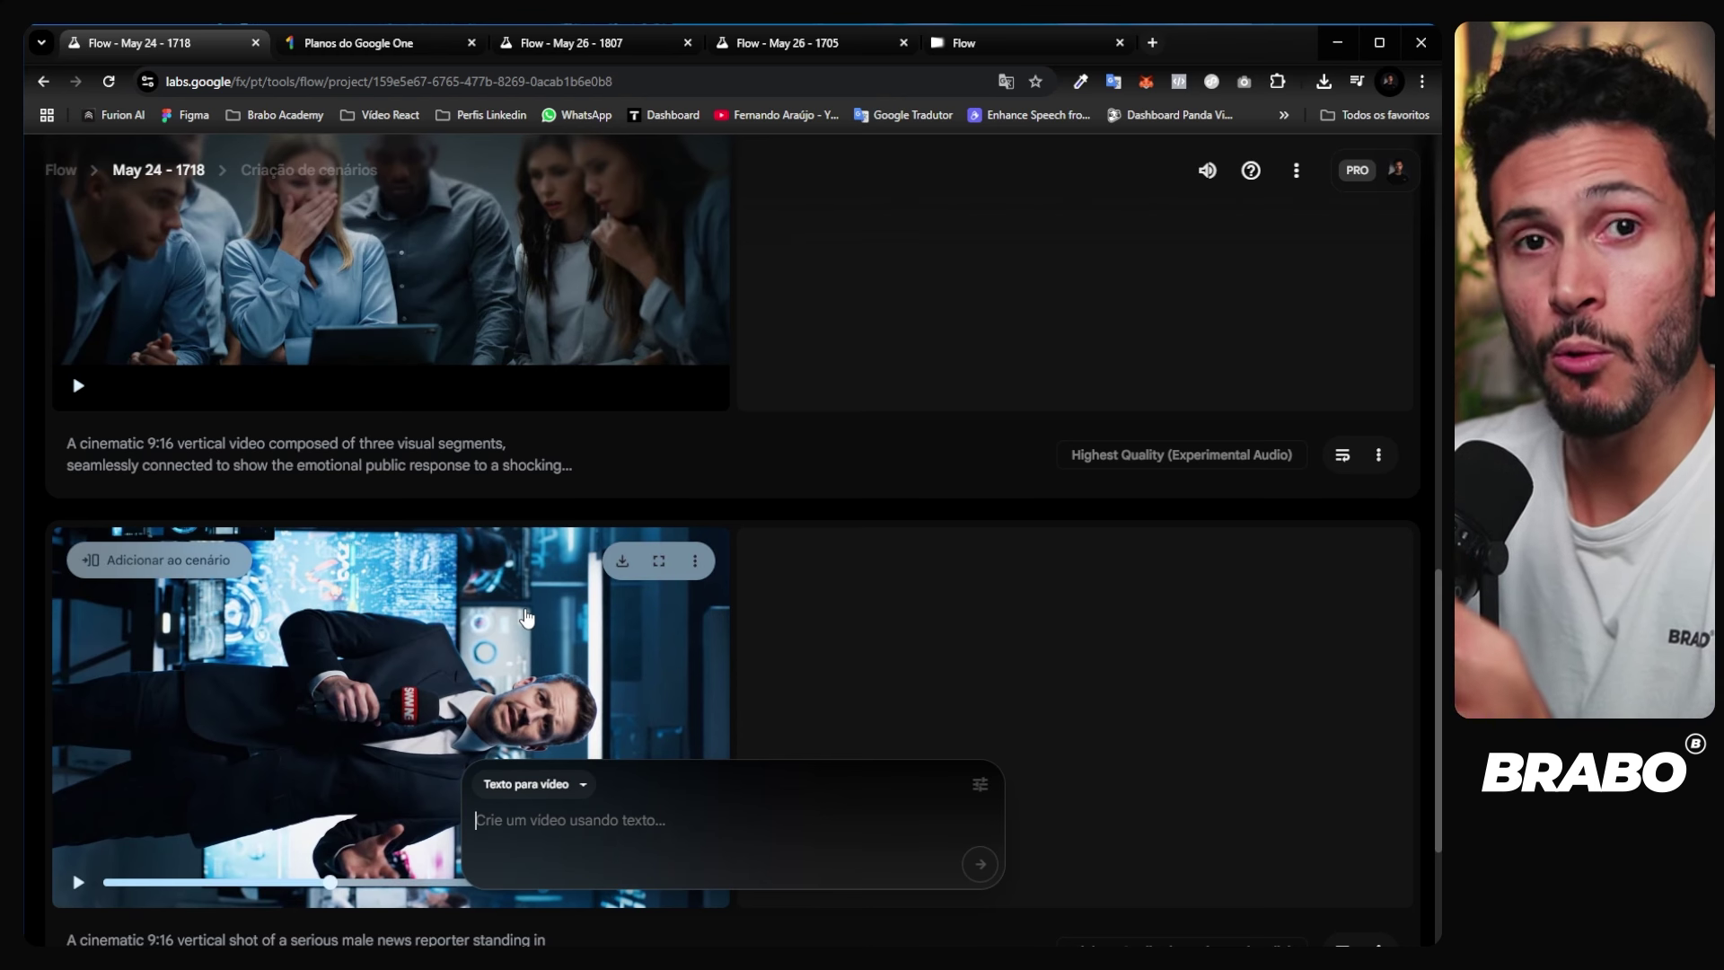
Step: Inspect the quality models offered in the generation settings and check the account's AI credit balance against them
scroll(547, 594, "up", 2)
scroll(547, 594, "down", 1)
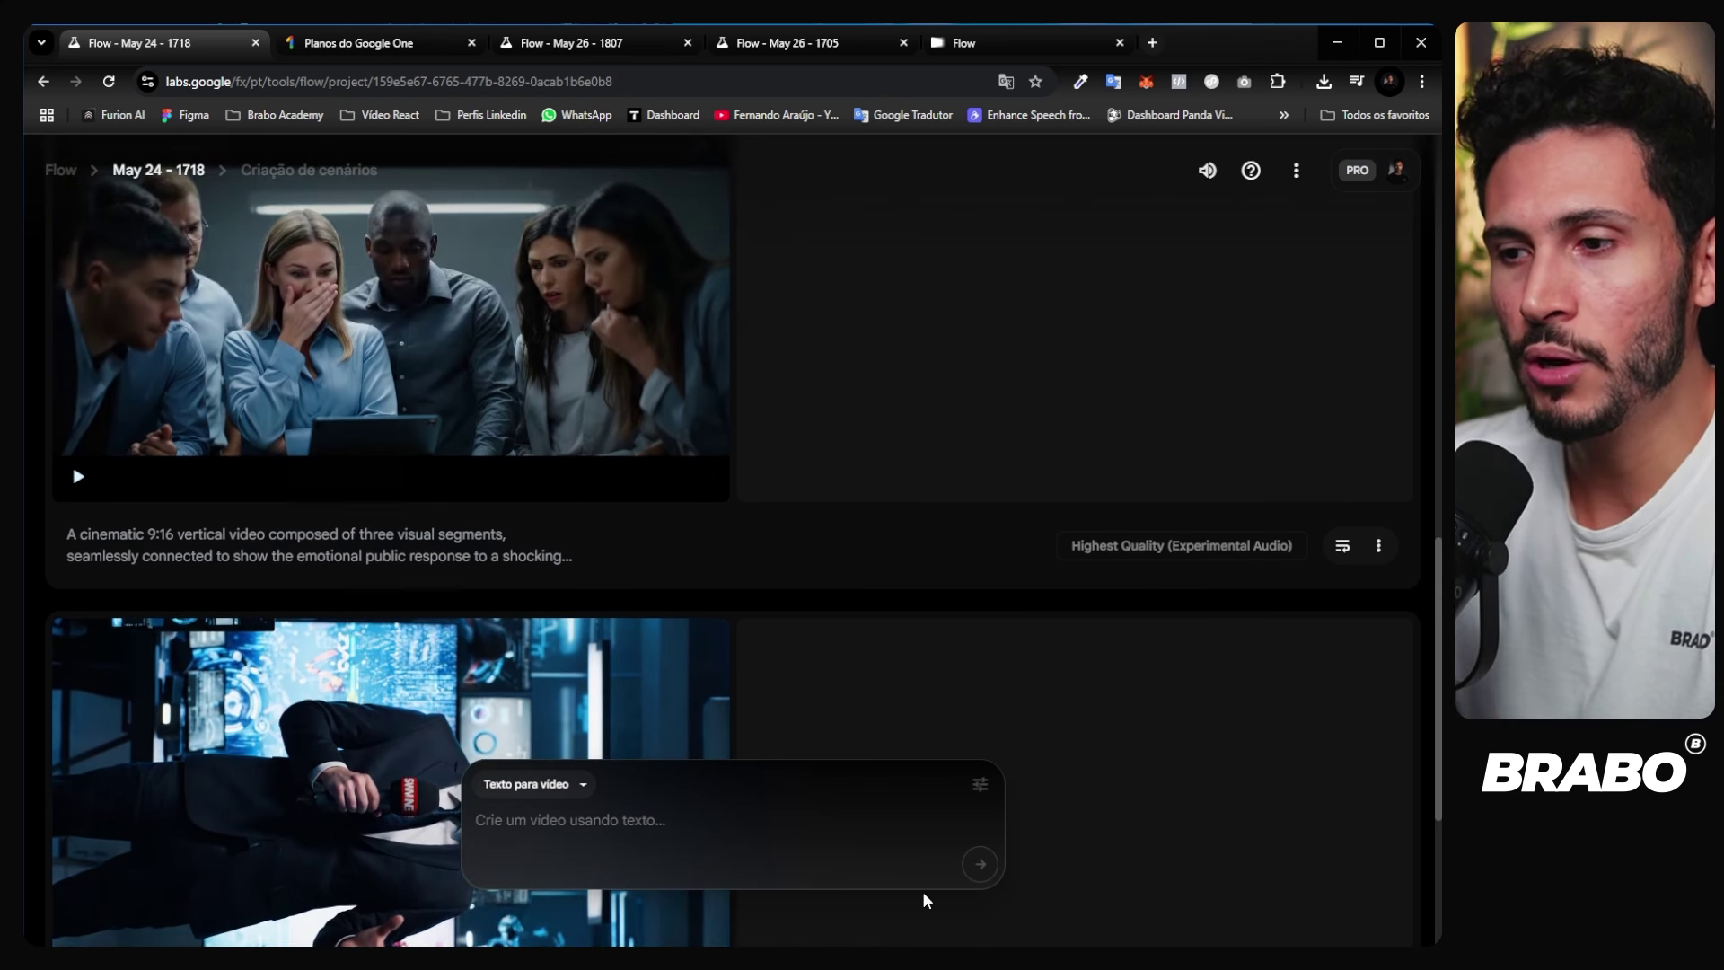
left_click(980, 785)
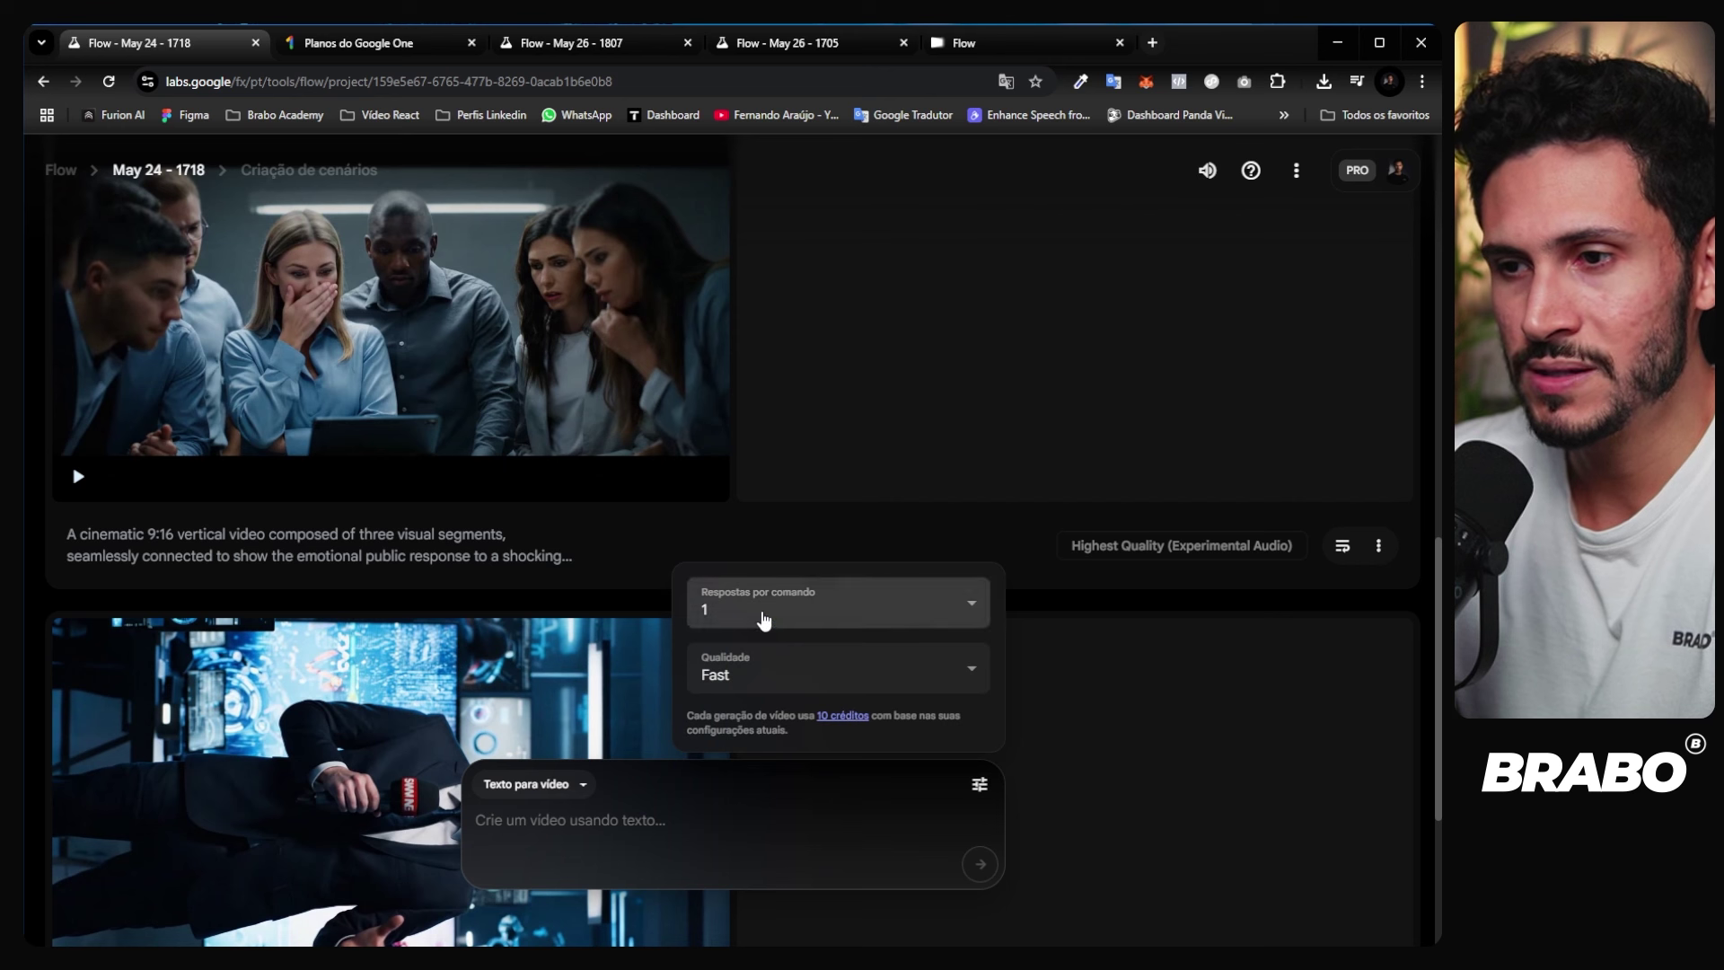
left_click(810, 669)
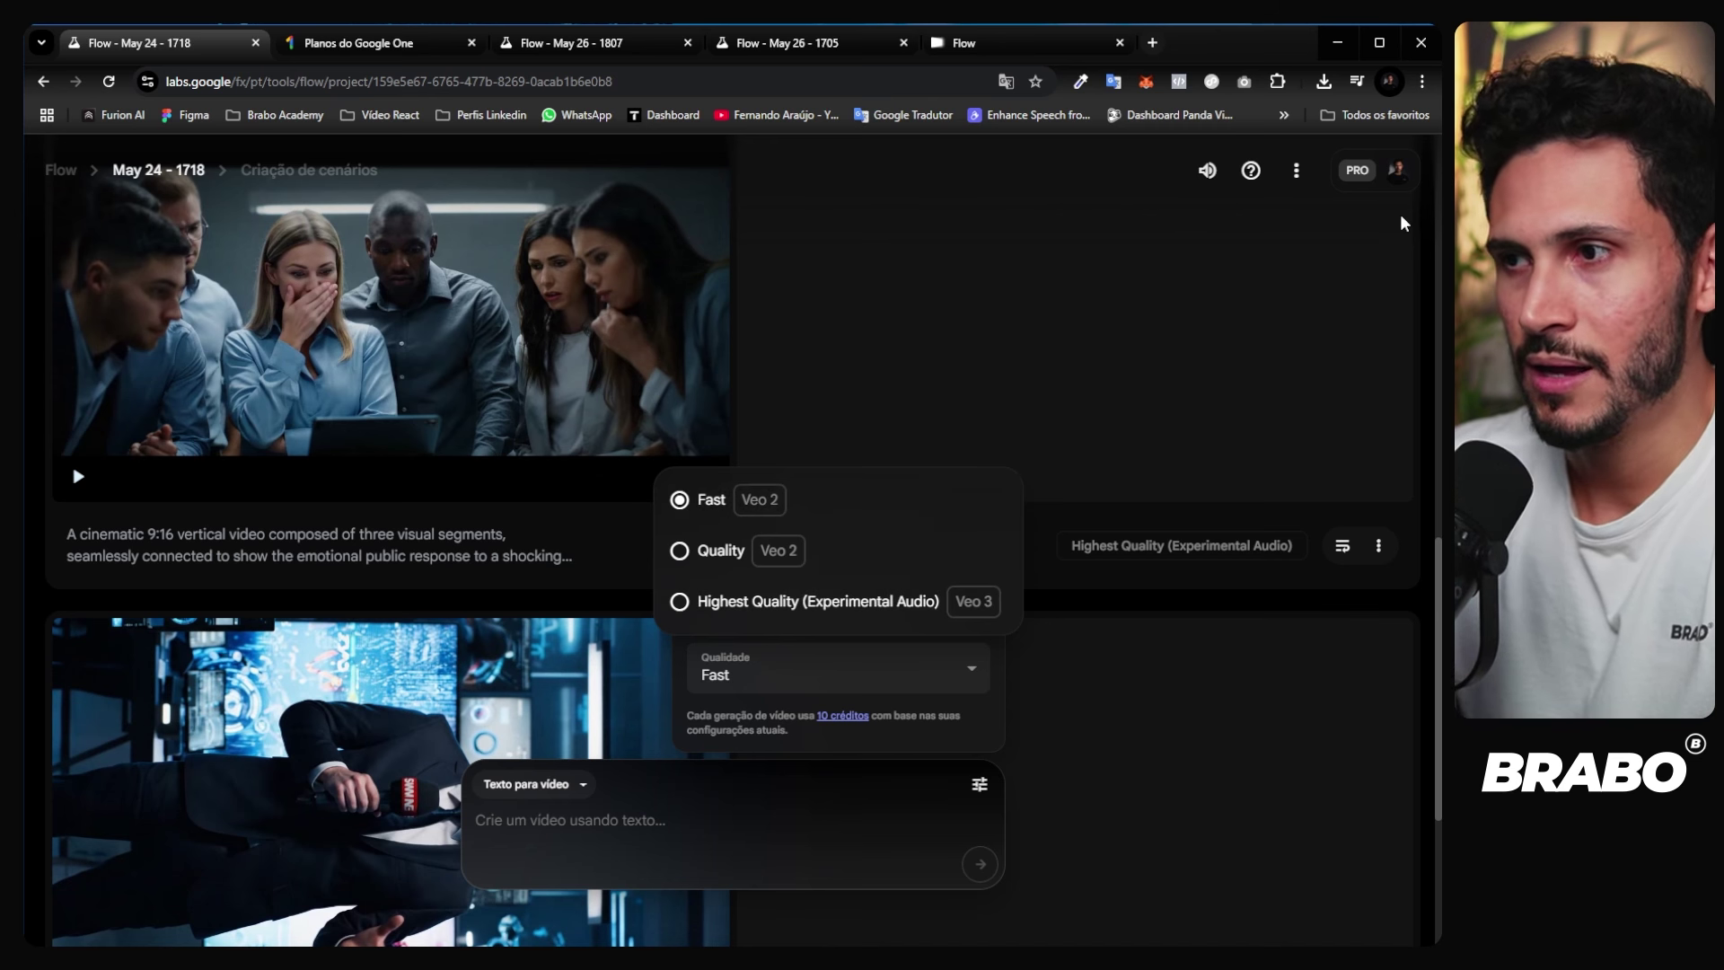
left_click(1396, 170)
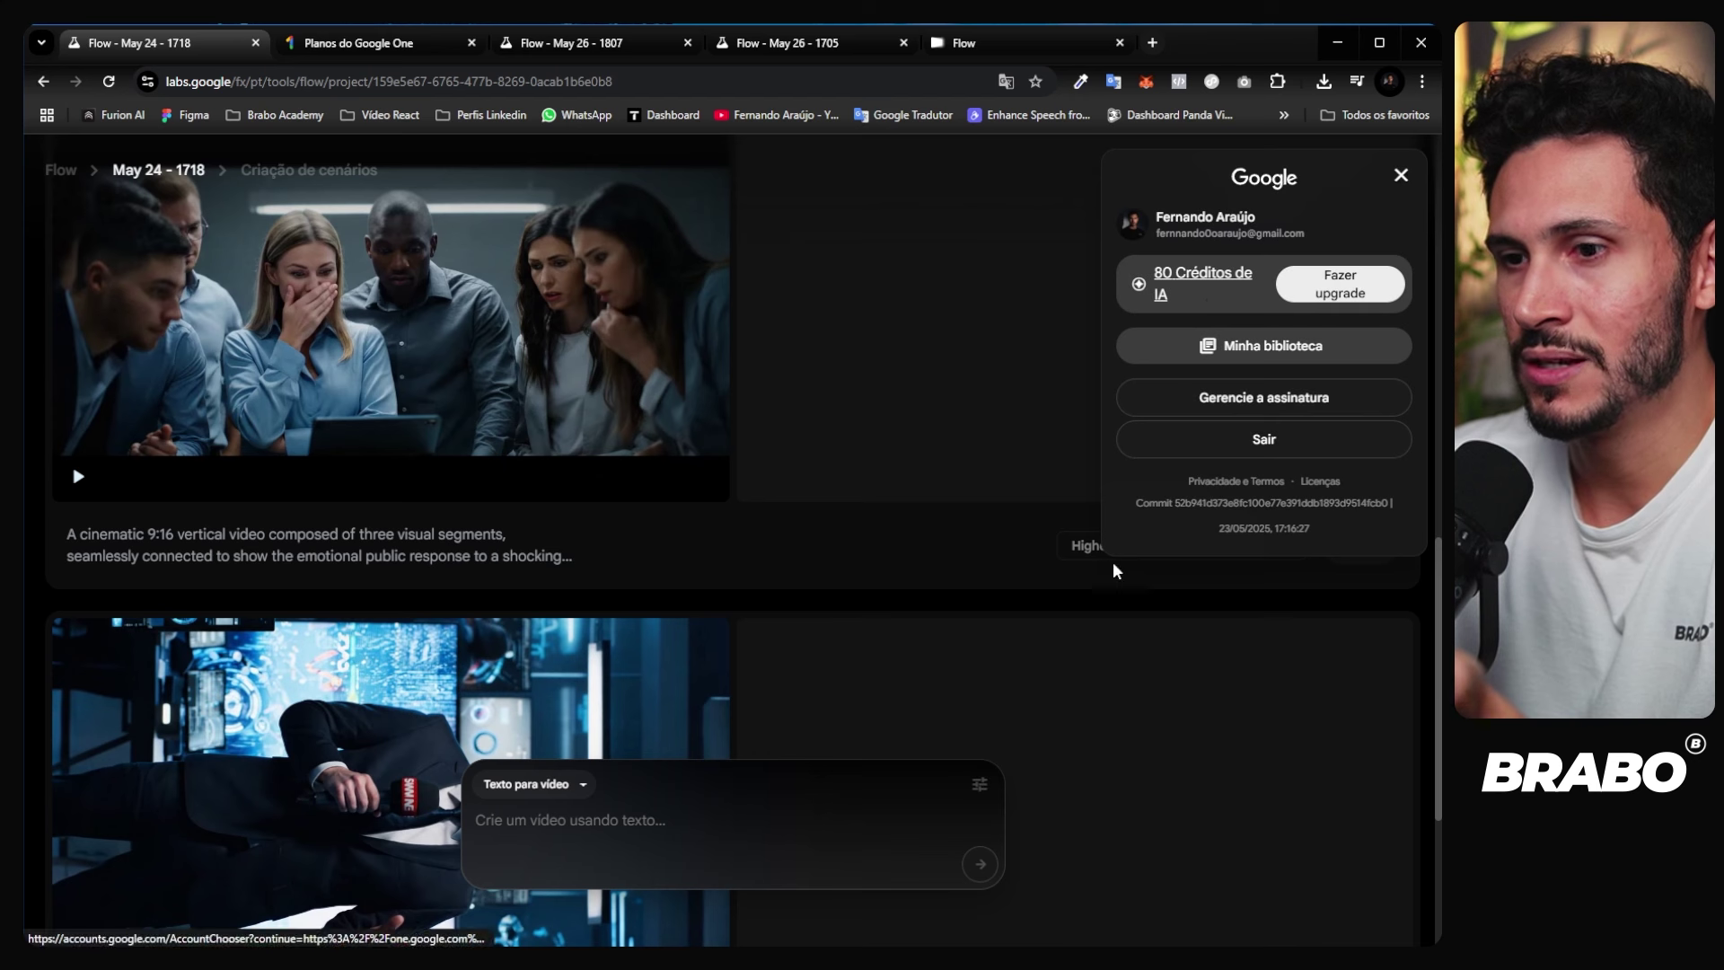
left_click(616, 839)
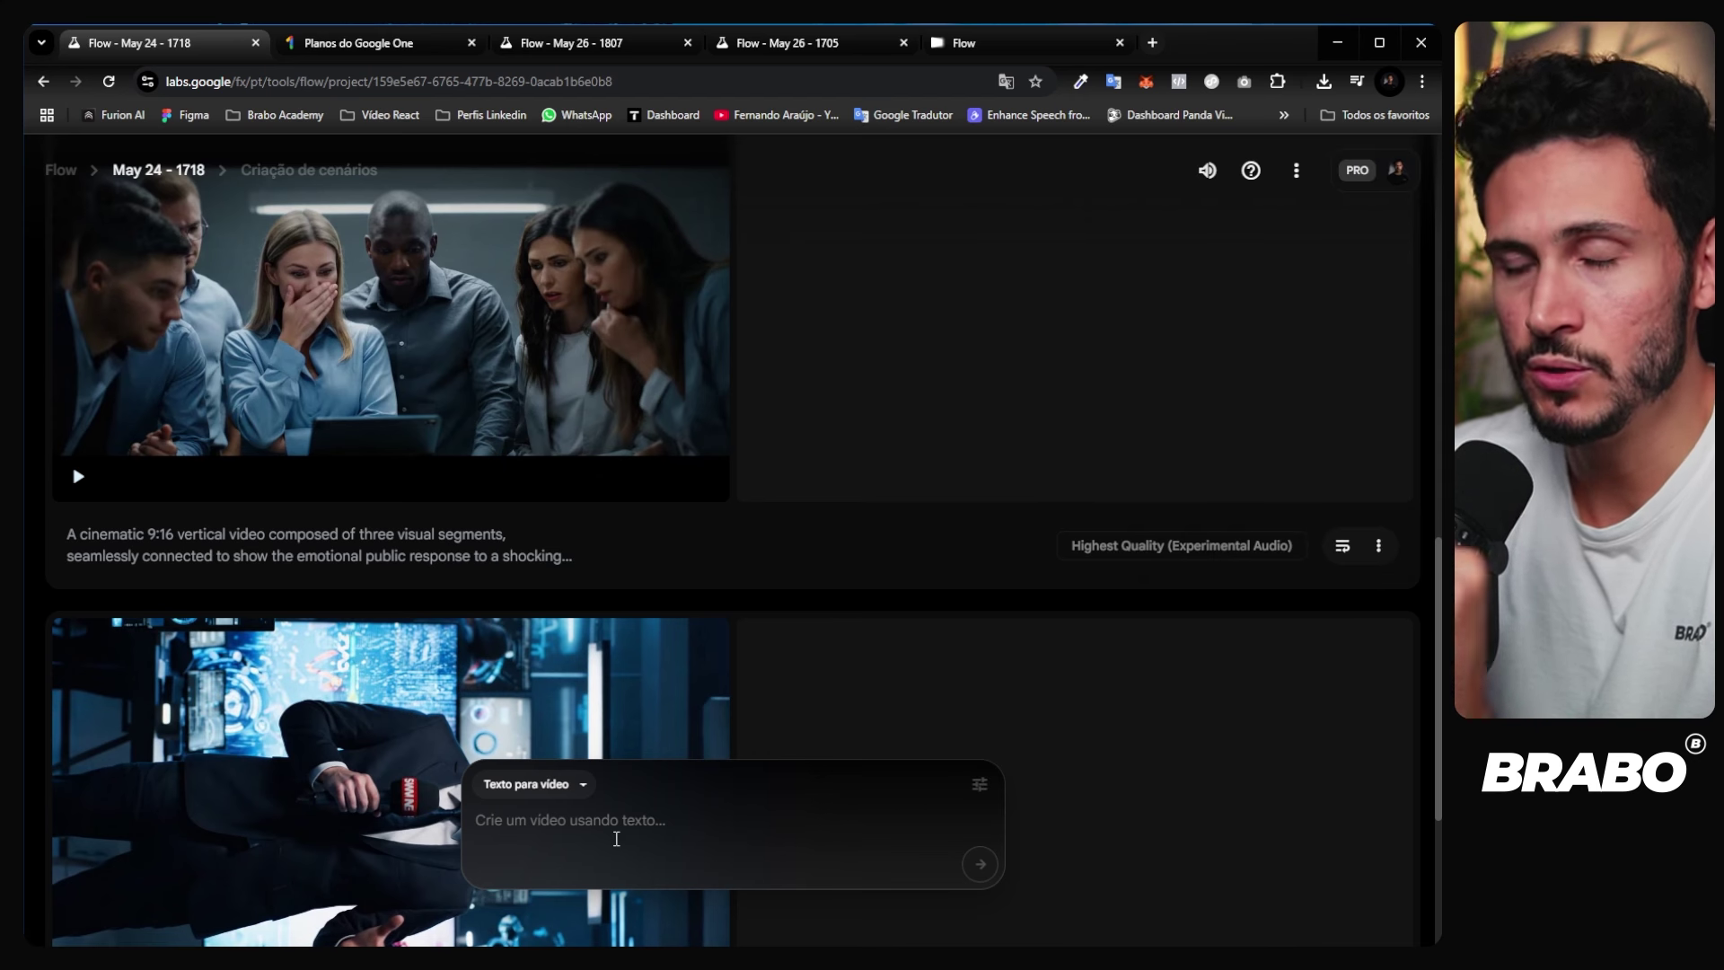
scroll(779, 637, "up", 4)
scroll(779, 639, "up", 5)
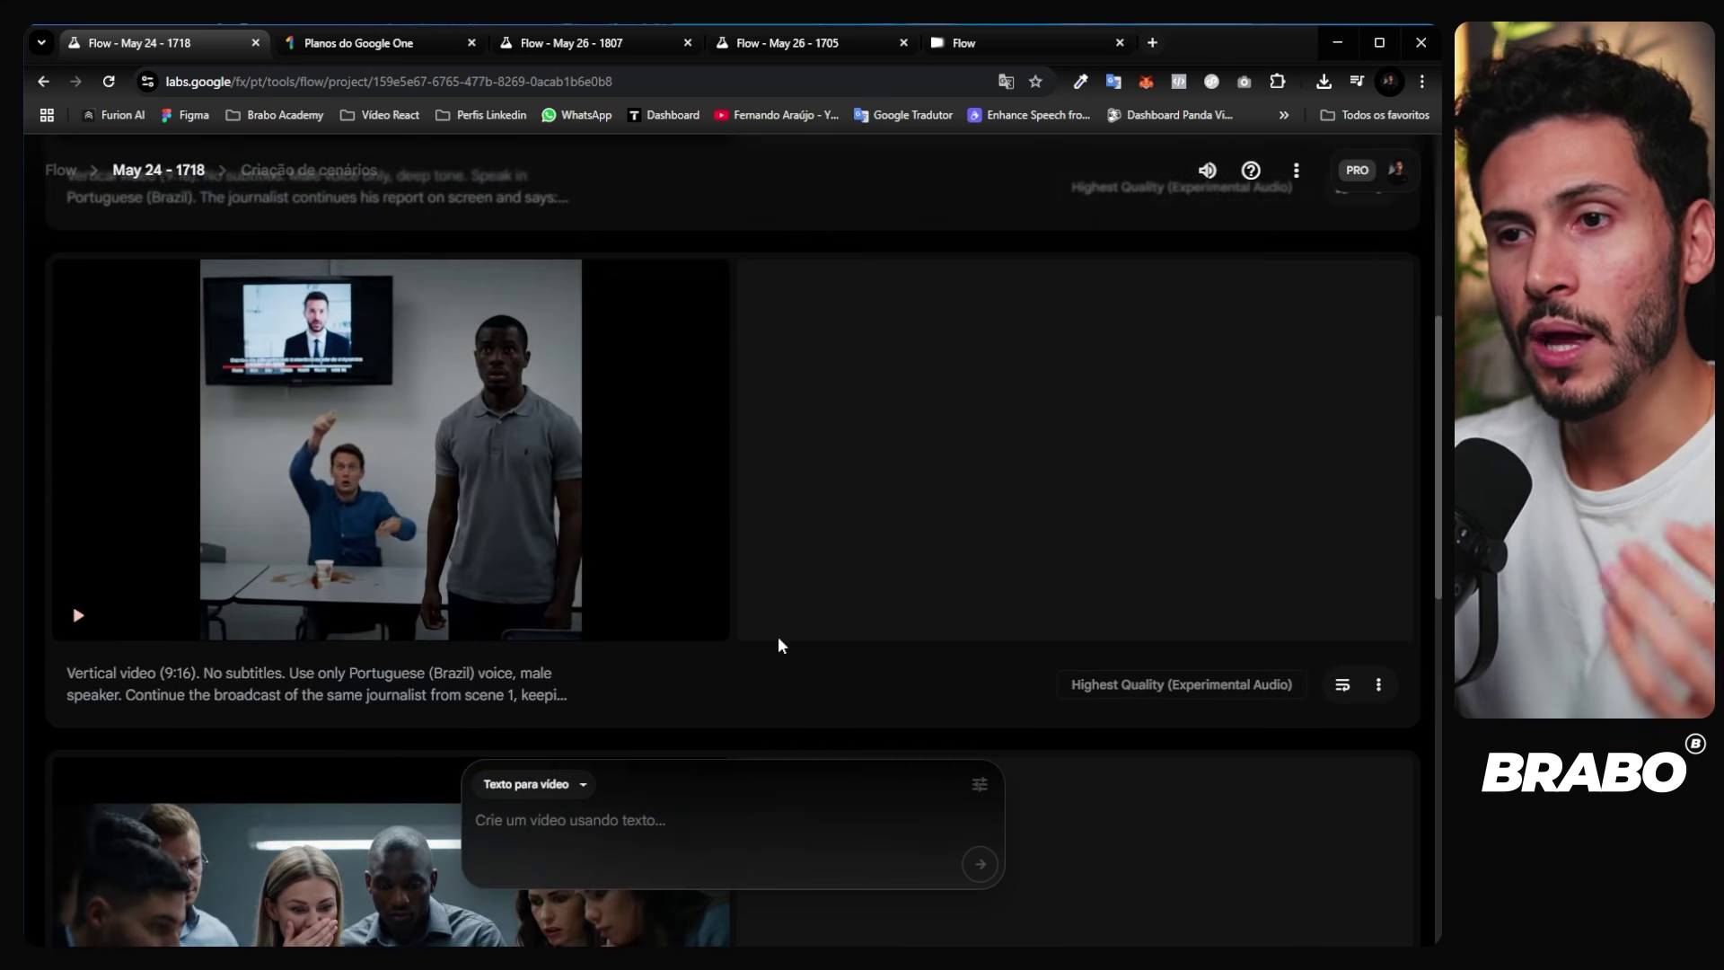
scroll(750, 584, "up", 2)
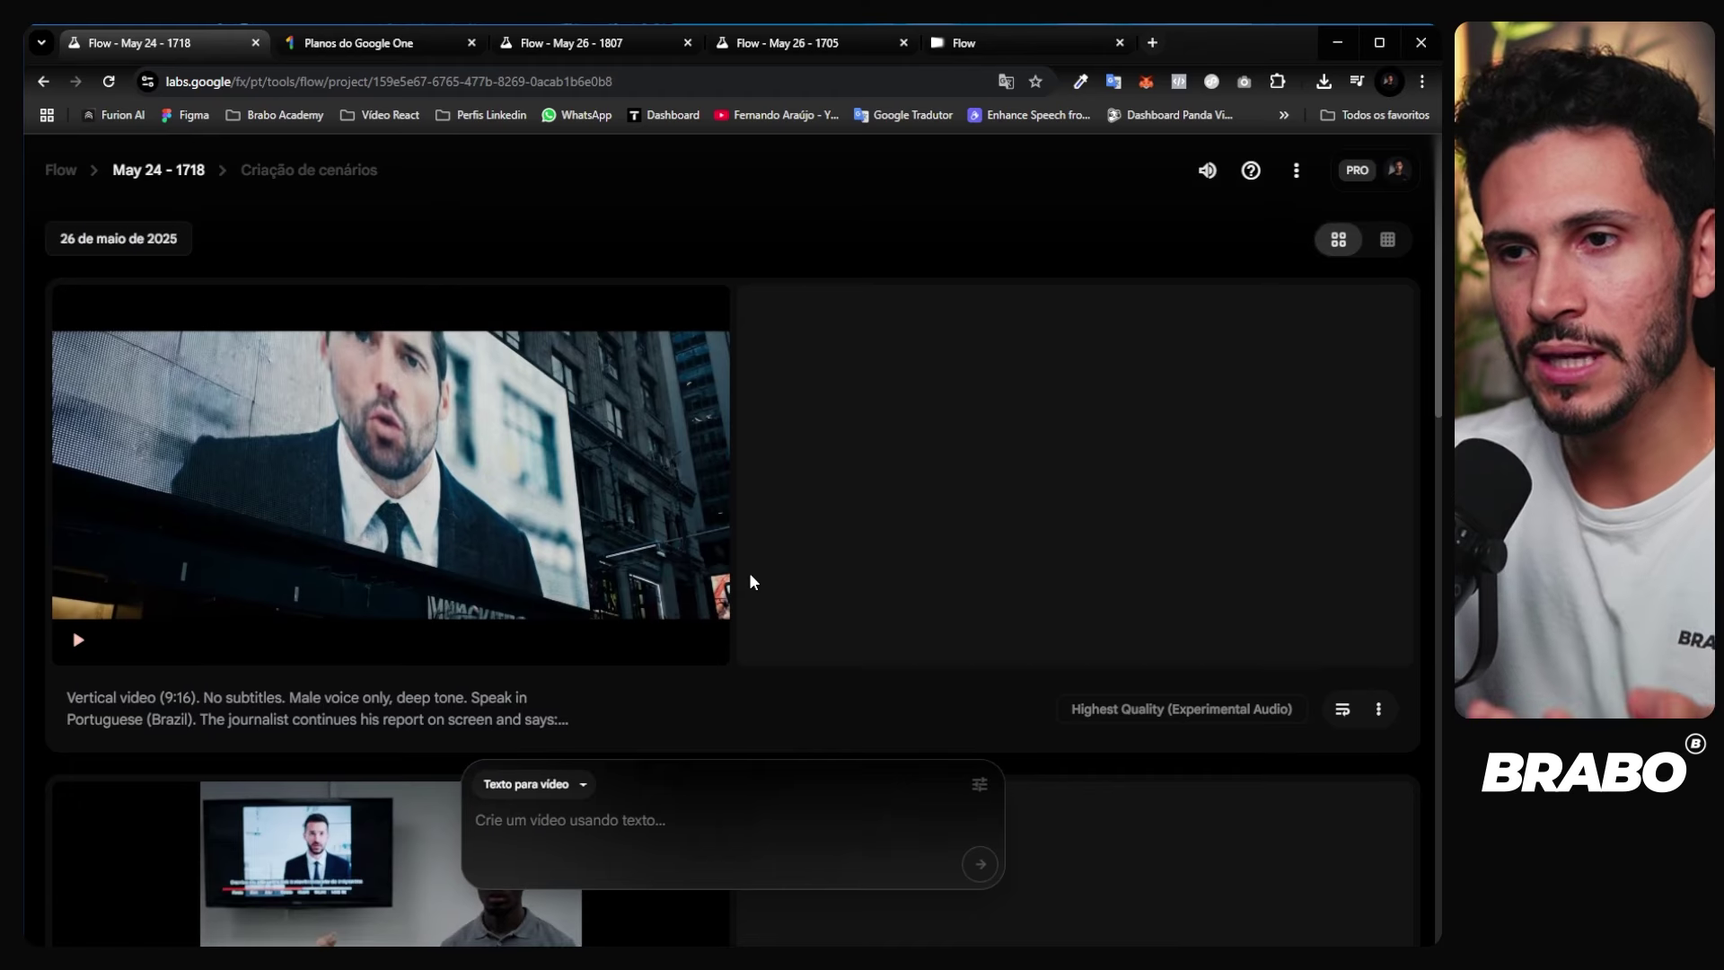
scroll(754, 539, "down", 1)
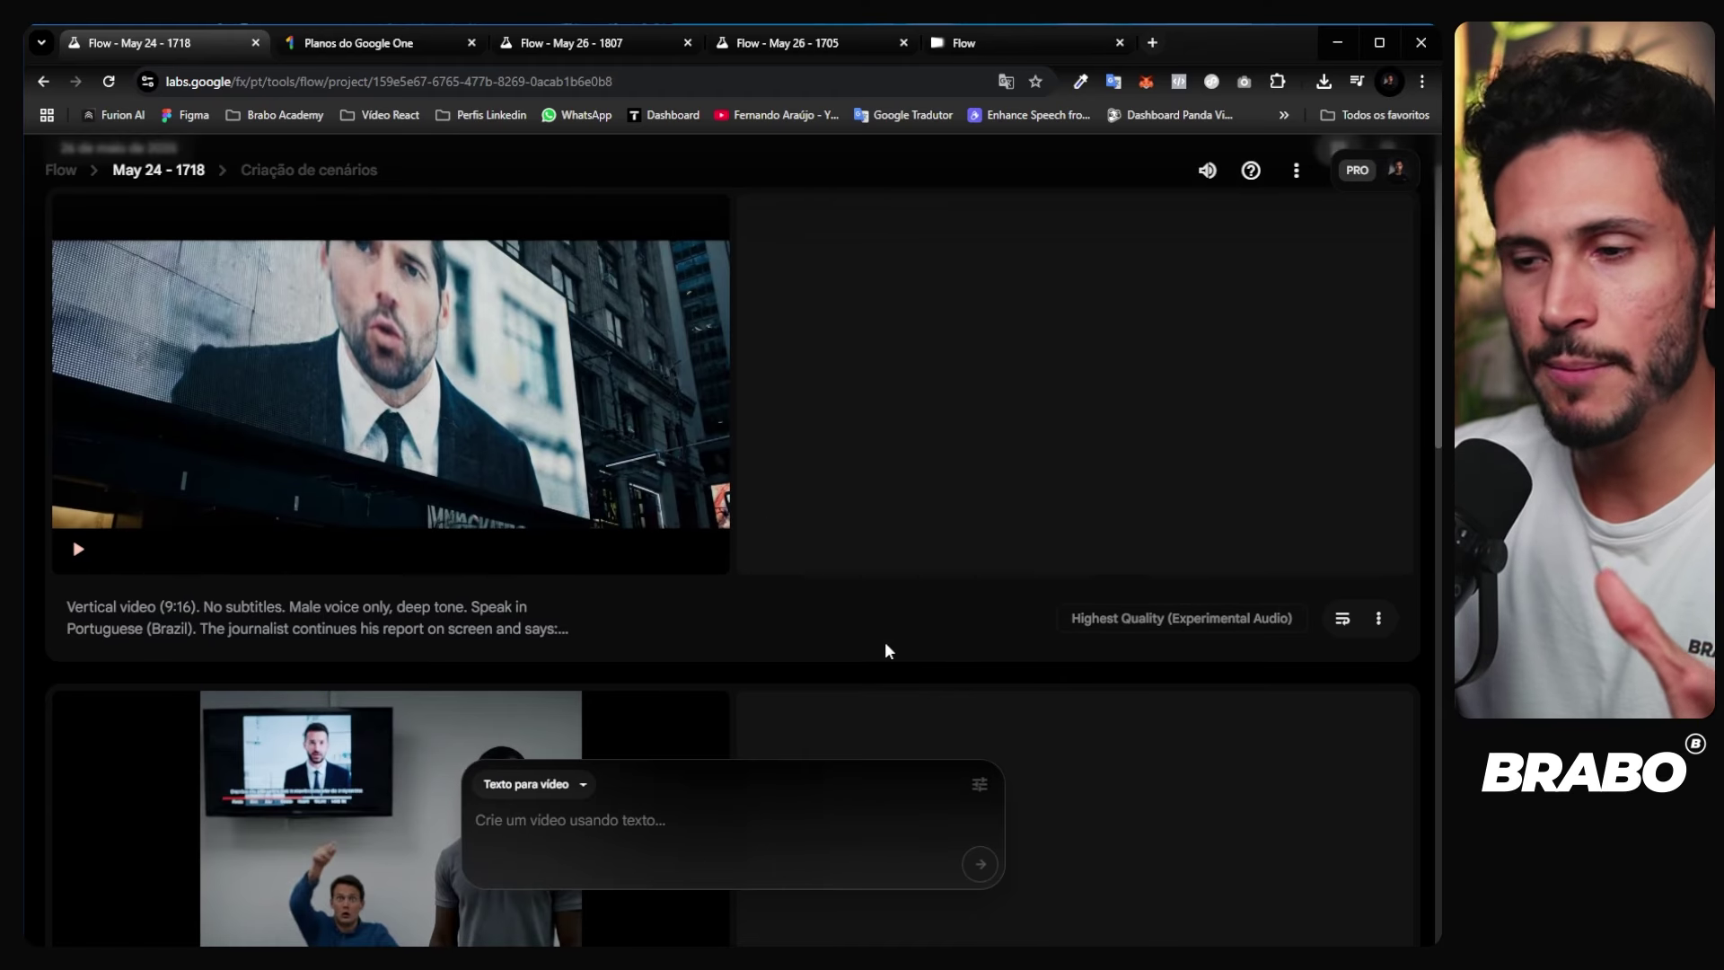
Step: Switch to the MARKETING chat in ChatGPT and read the seven-scene mini-film request and the reply's central concept
key("alt+Tab")
scroll(763, 431, "up", 6)
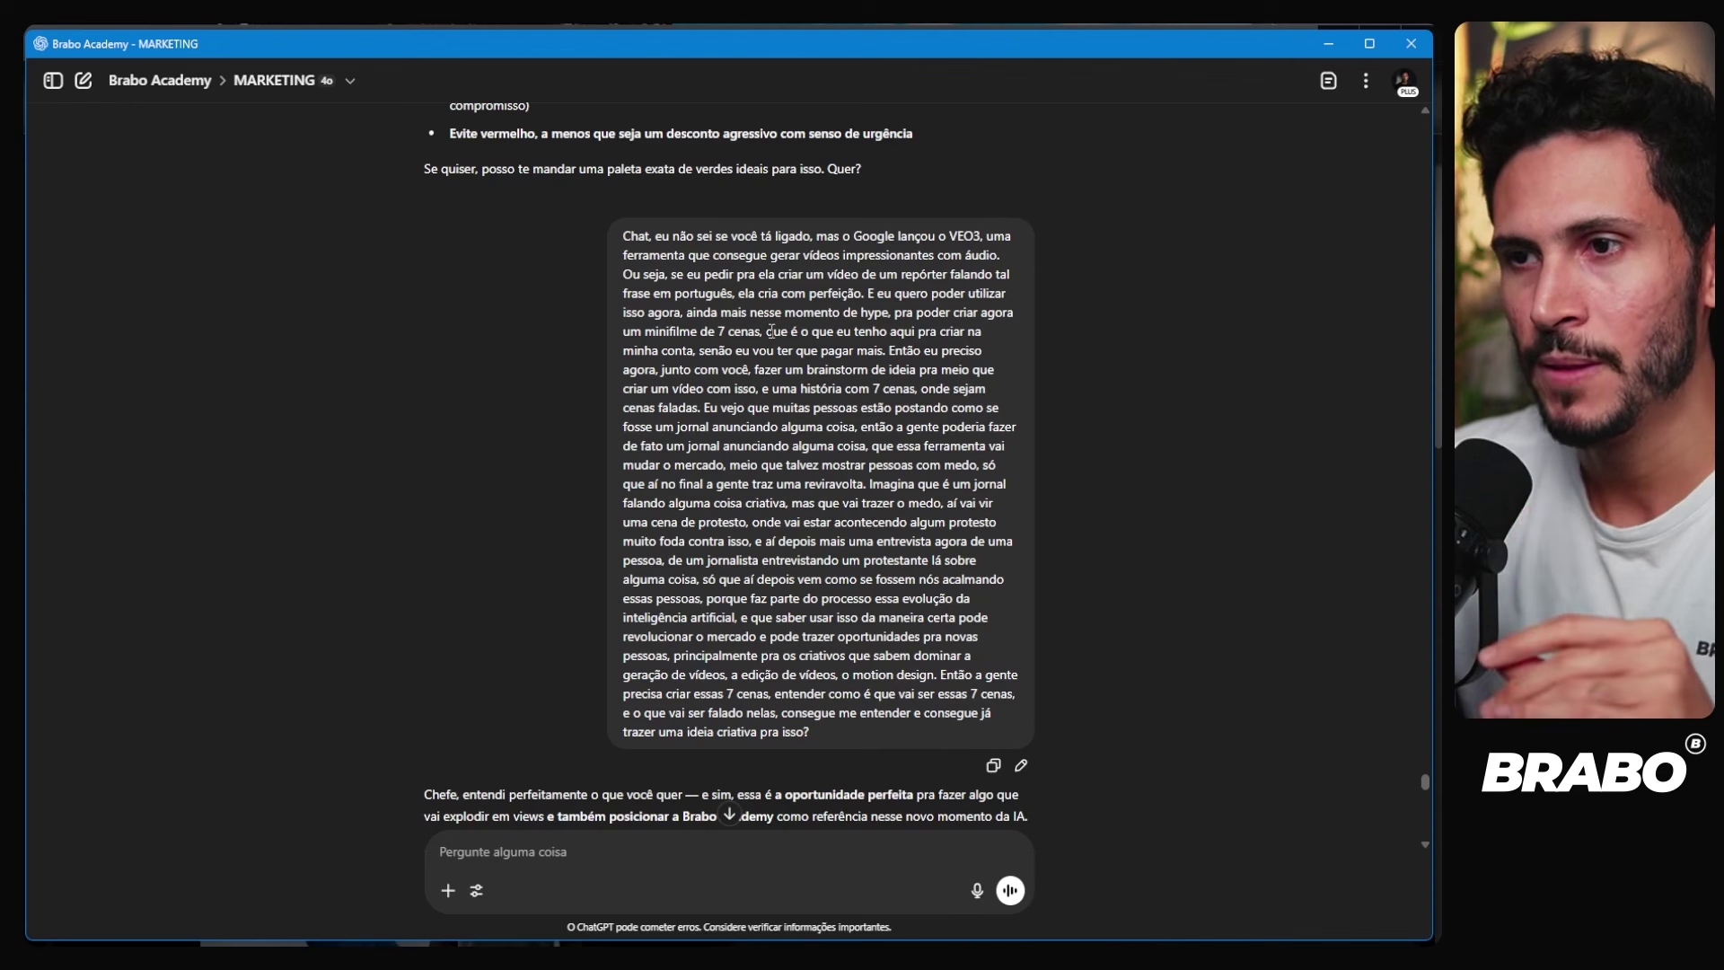
scroll(773, 332, "down", 3)
scroll(792, 358, "down", 5)
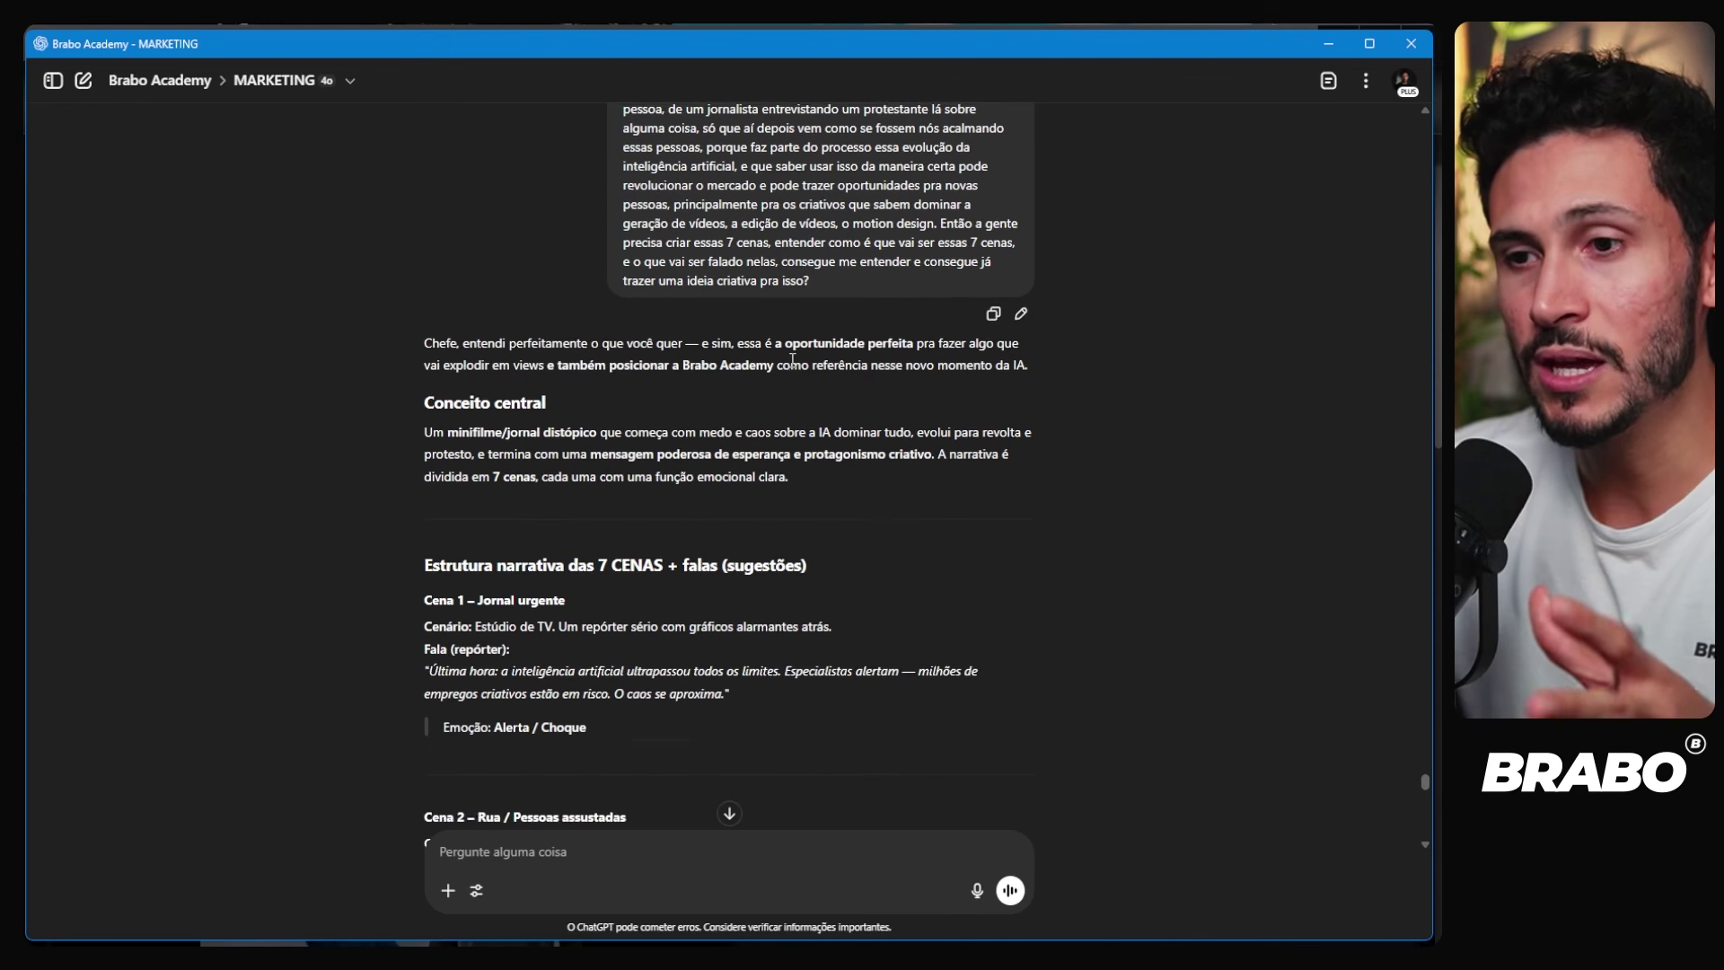
scroll(791, 367, "up", 1)
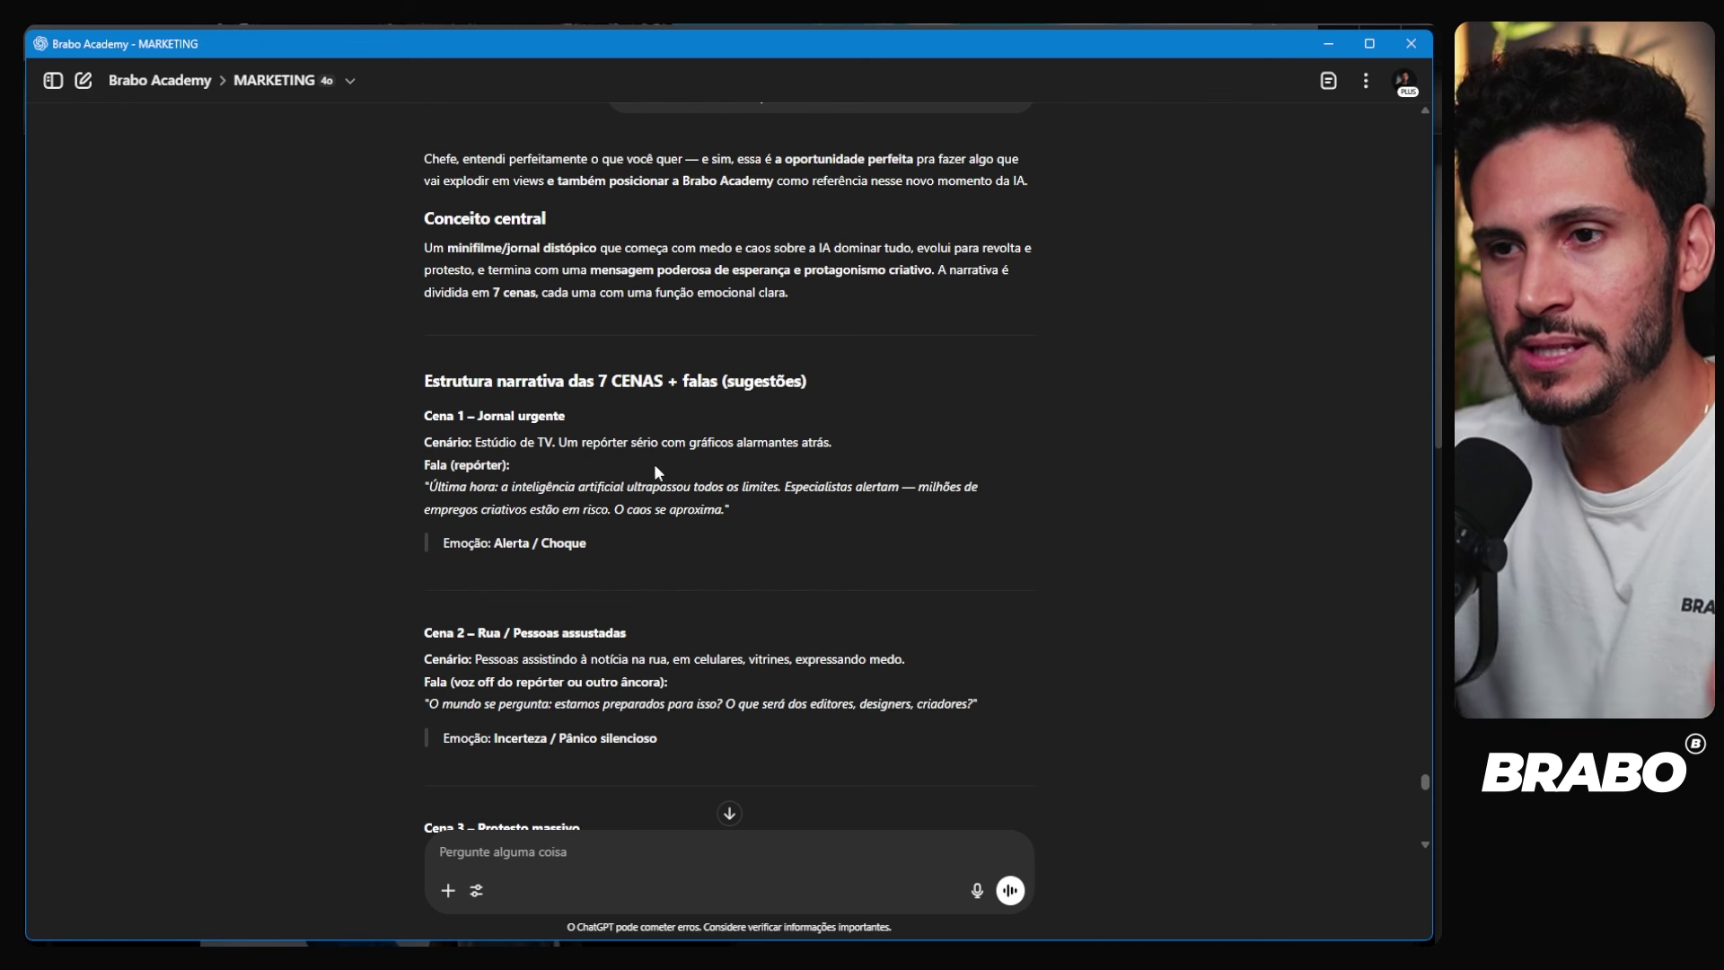
scroll(640, 509, "up", 2)
scroll(481, 542, "down", 2)
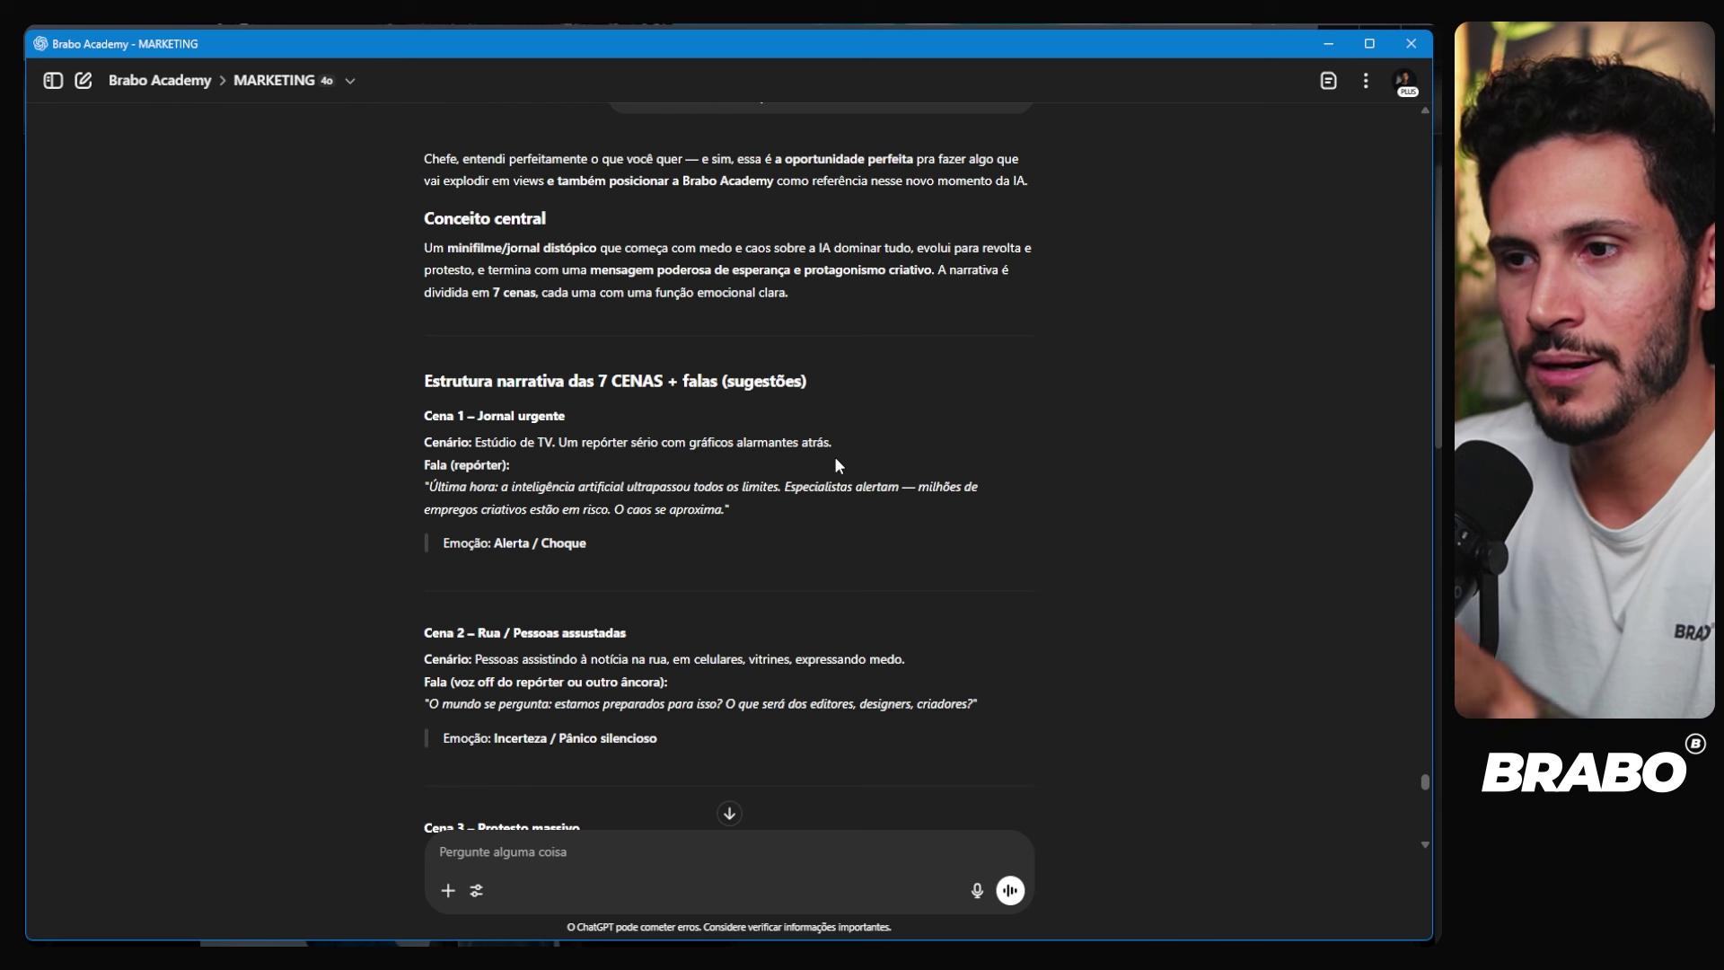
Step: Read the reporter's line in Cena 1 and the suggested settings and lines through Cena 7
left_click_drag(437, 486, 735, 509)
left_click(646, 511)
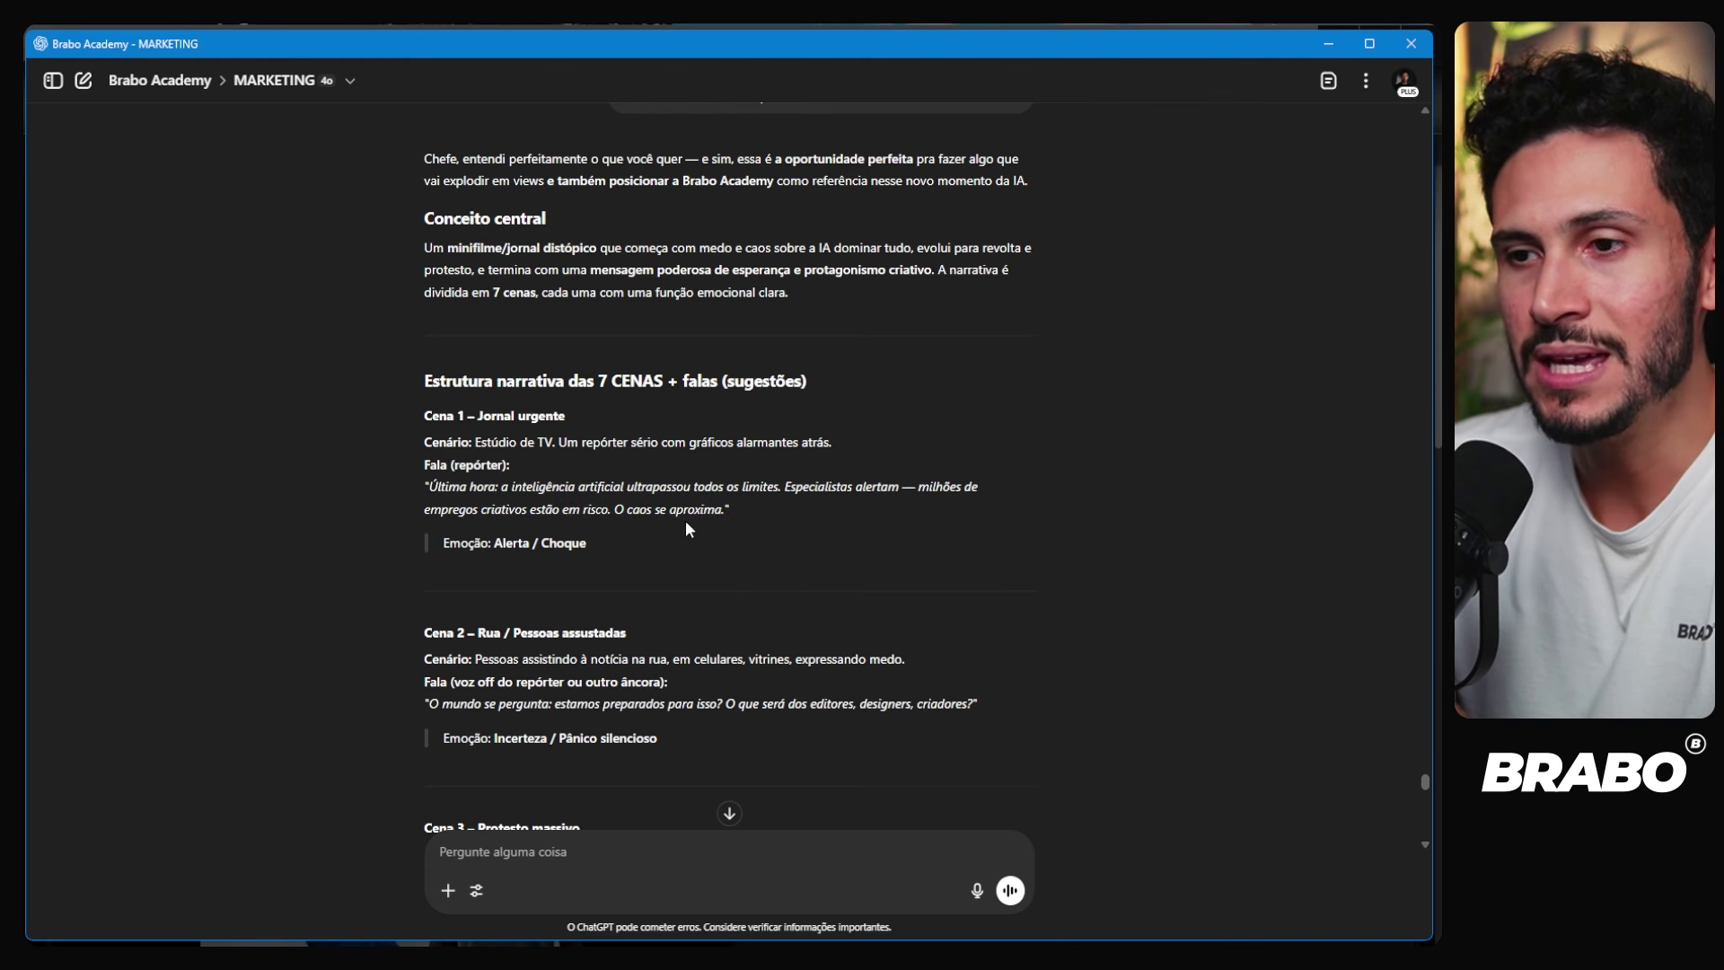
scroll(686, 517, "down", 6)
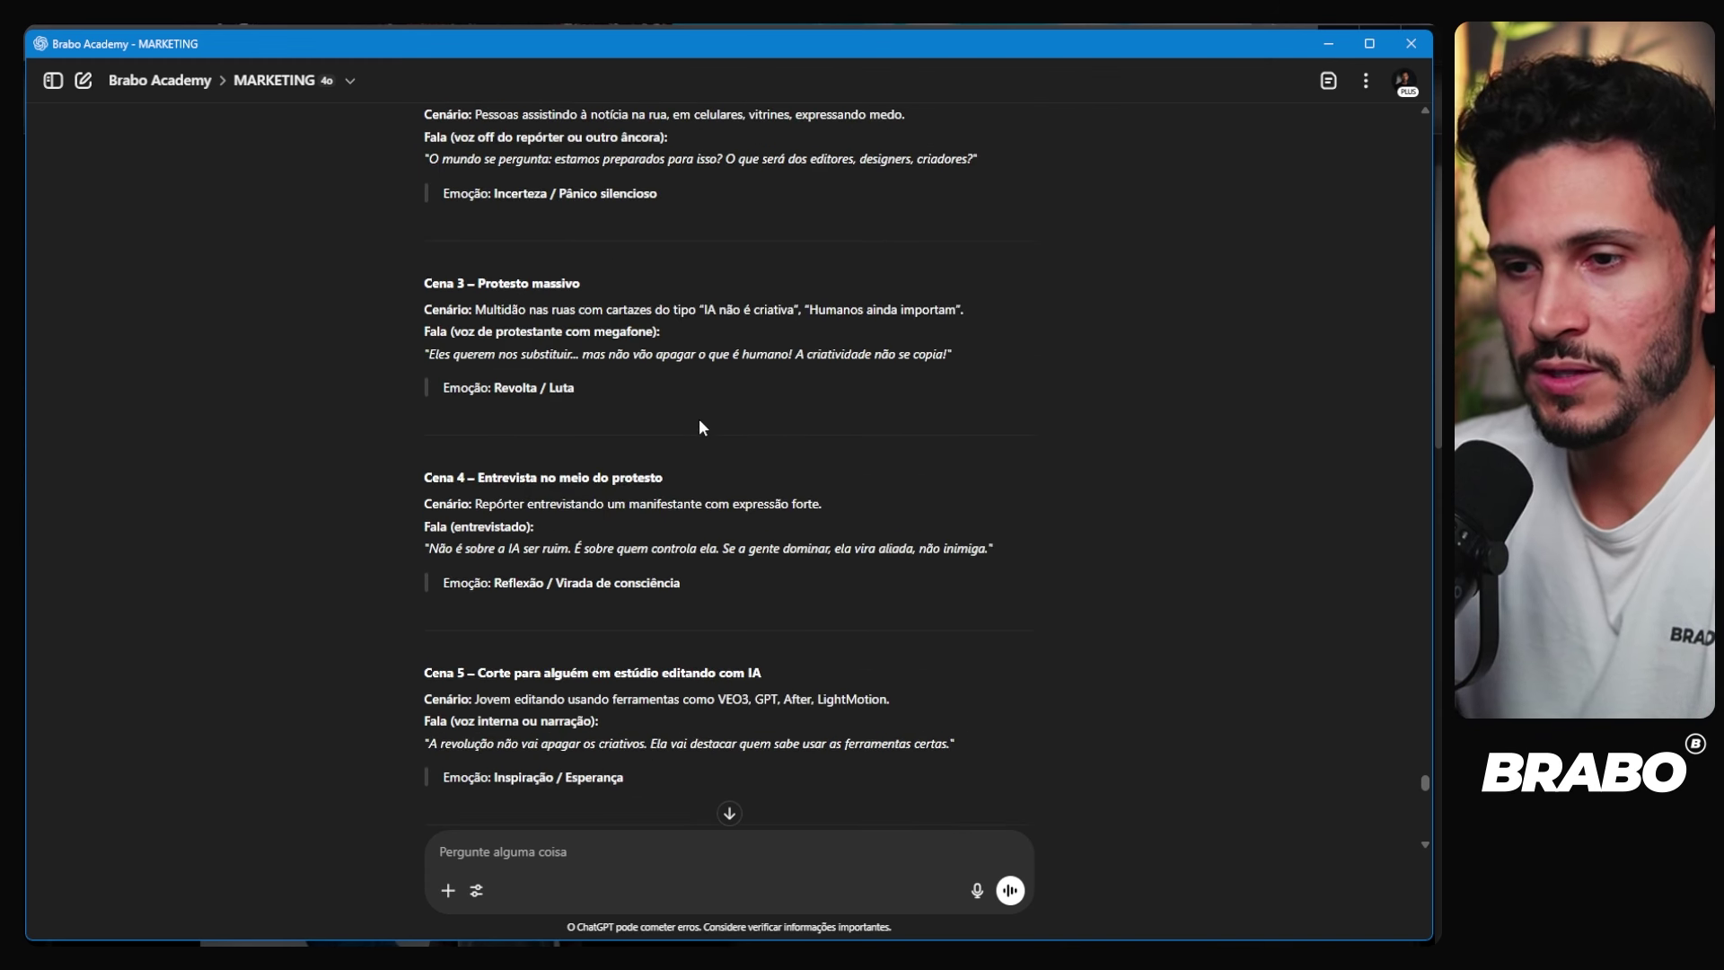
scroll(702, 427, "down", 5)
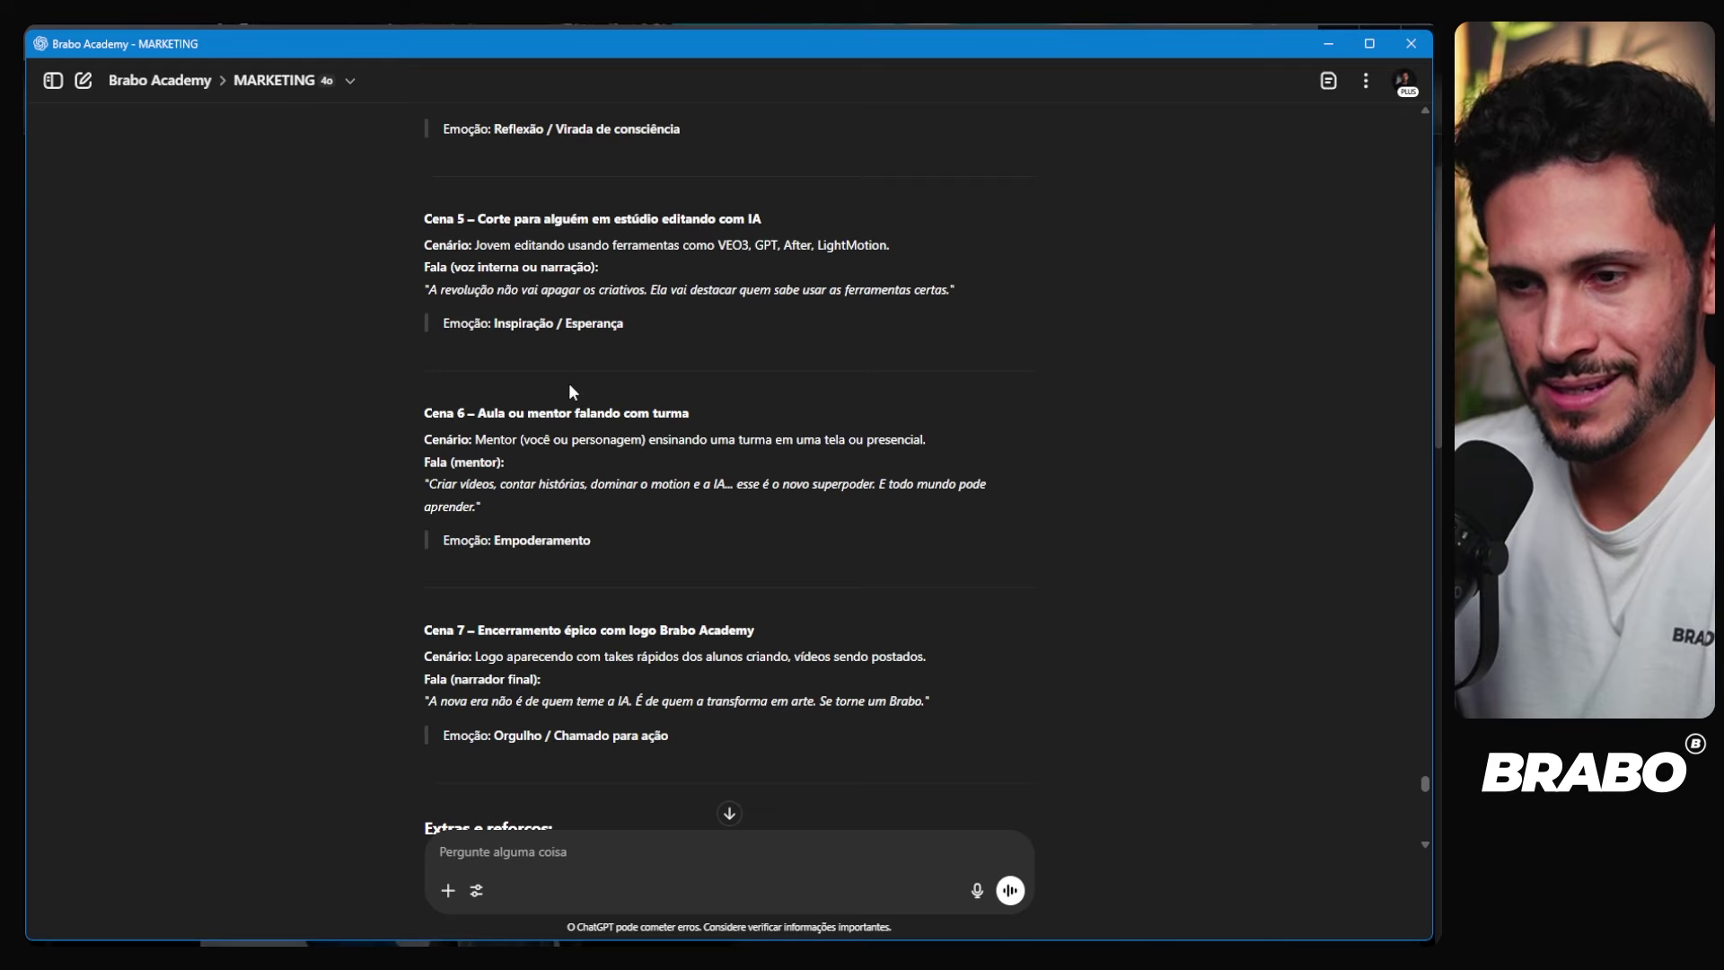
Step: Find the Prompt Cena 1 text in the chat and paste it into a new tab in Notepad (Bloco de notas)
scroll(568, 391, "down", 15)
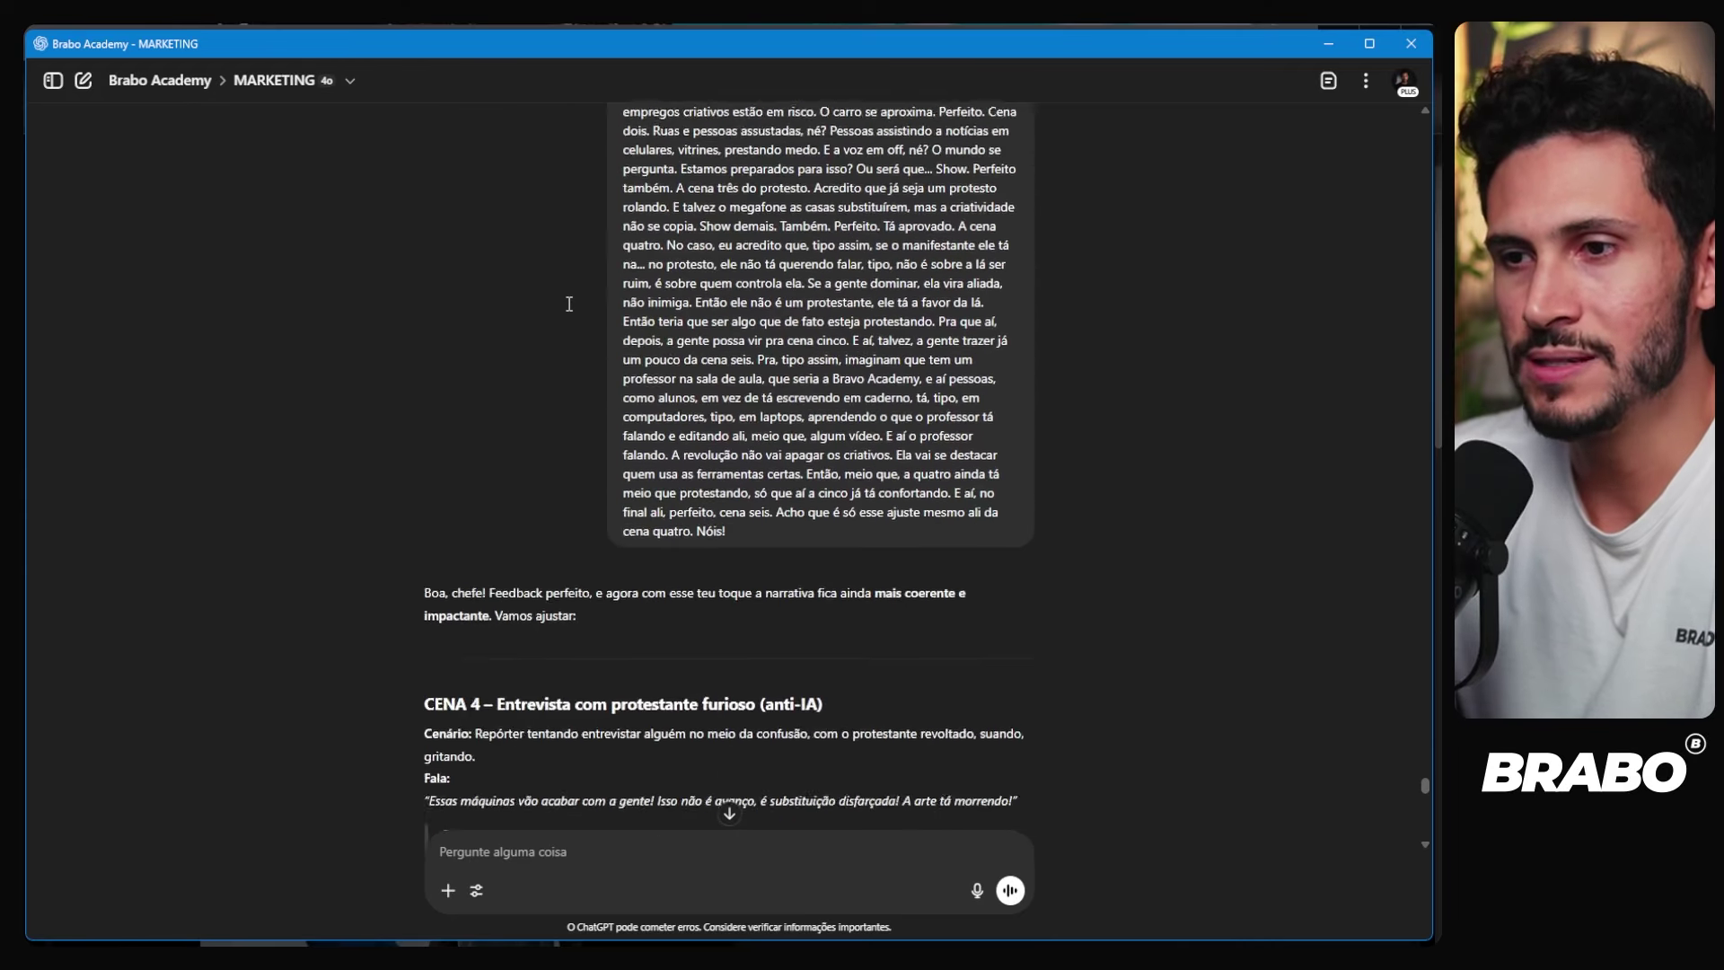
scroll(568, 304, "down", 9)
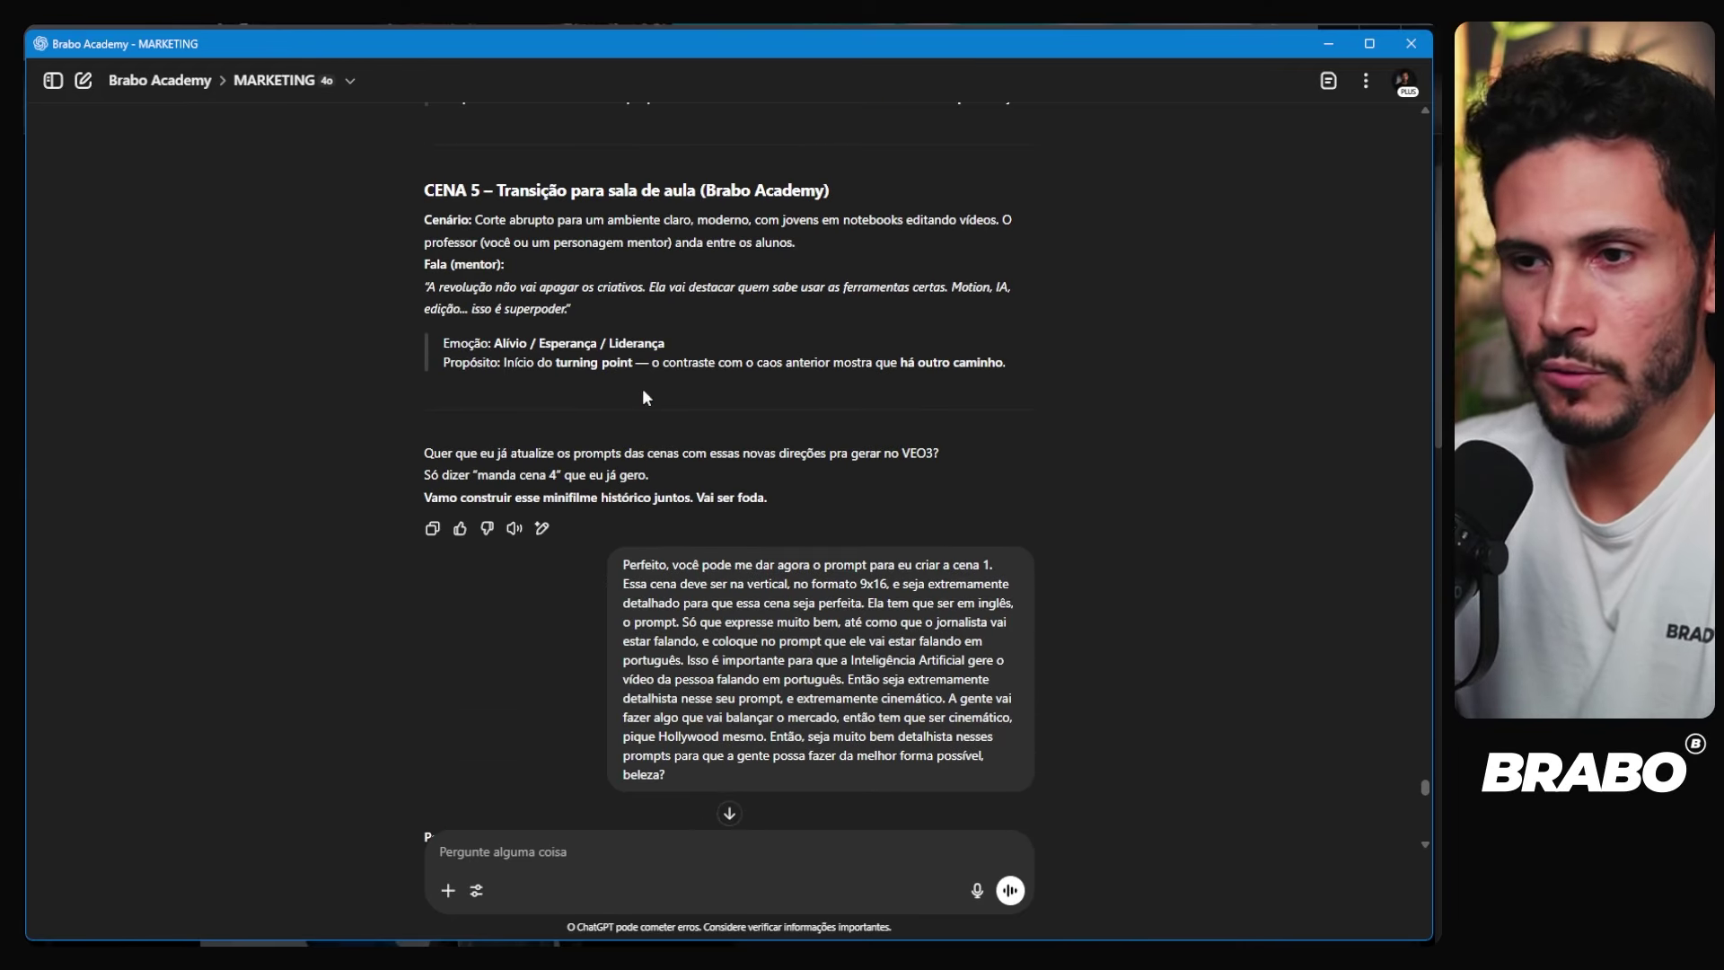
scroll(644, 396, "down", 6)
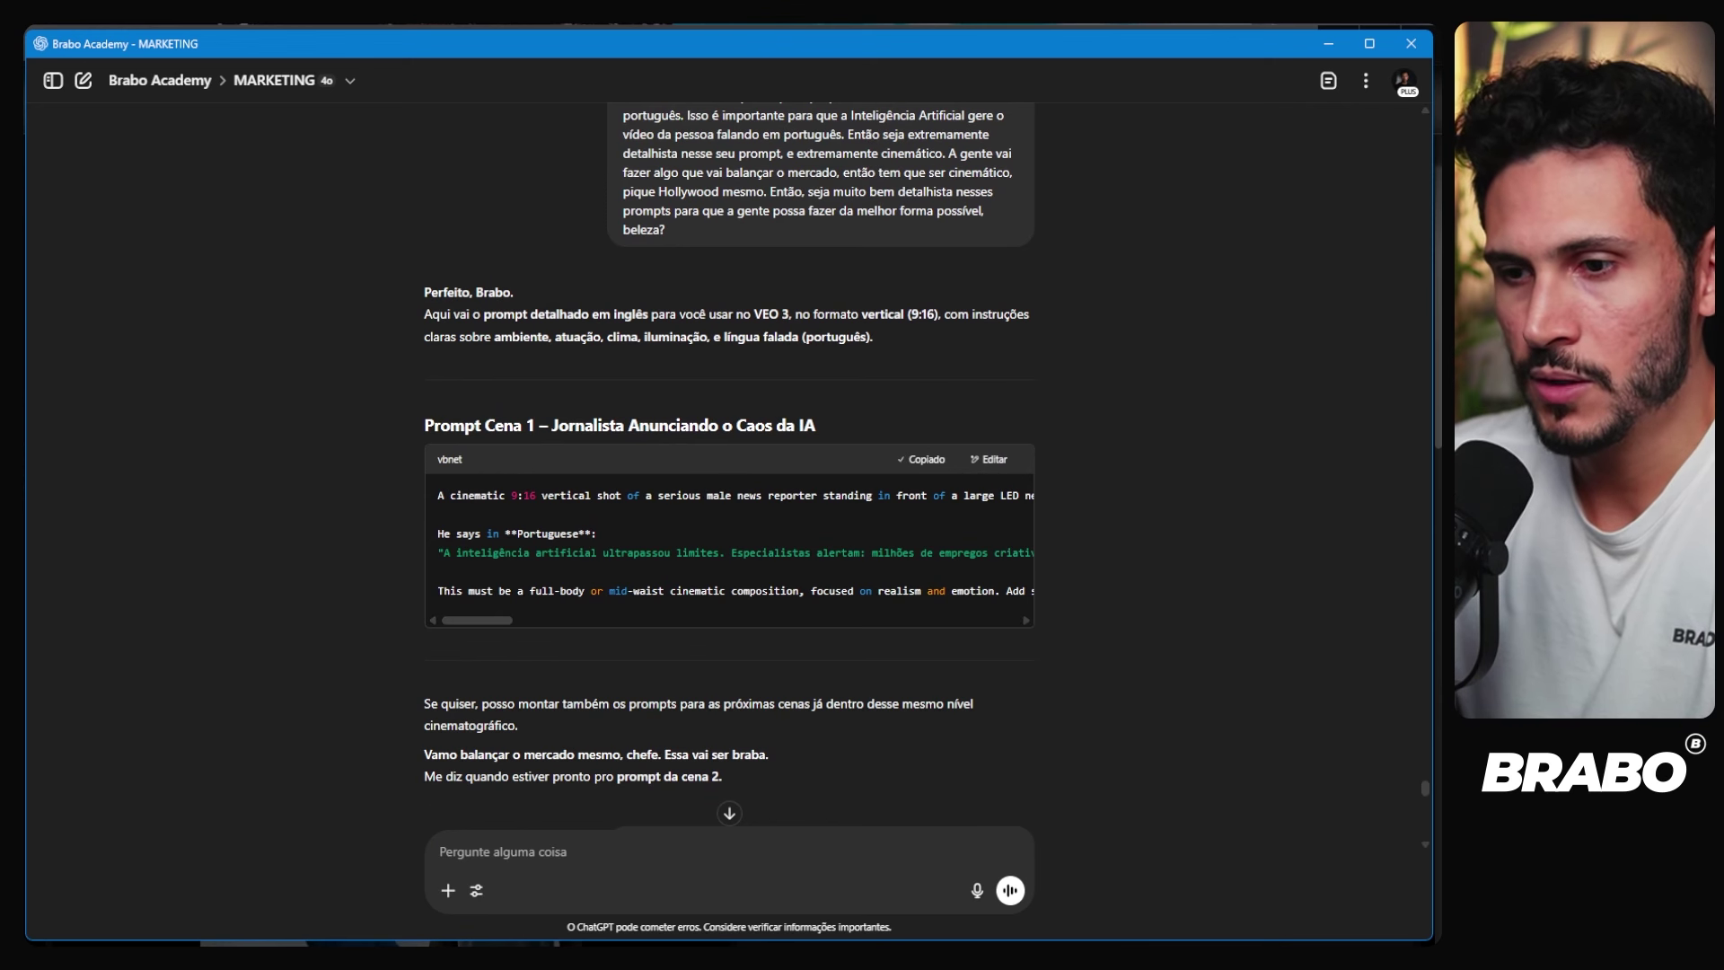
key("super")
type("bloco")
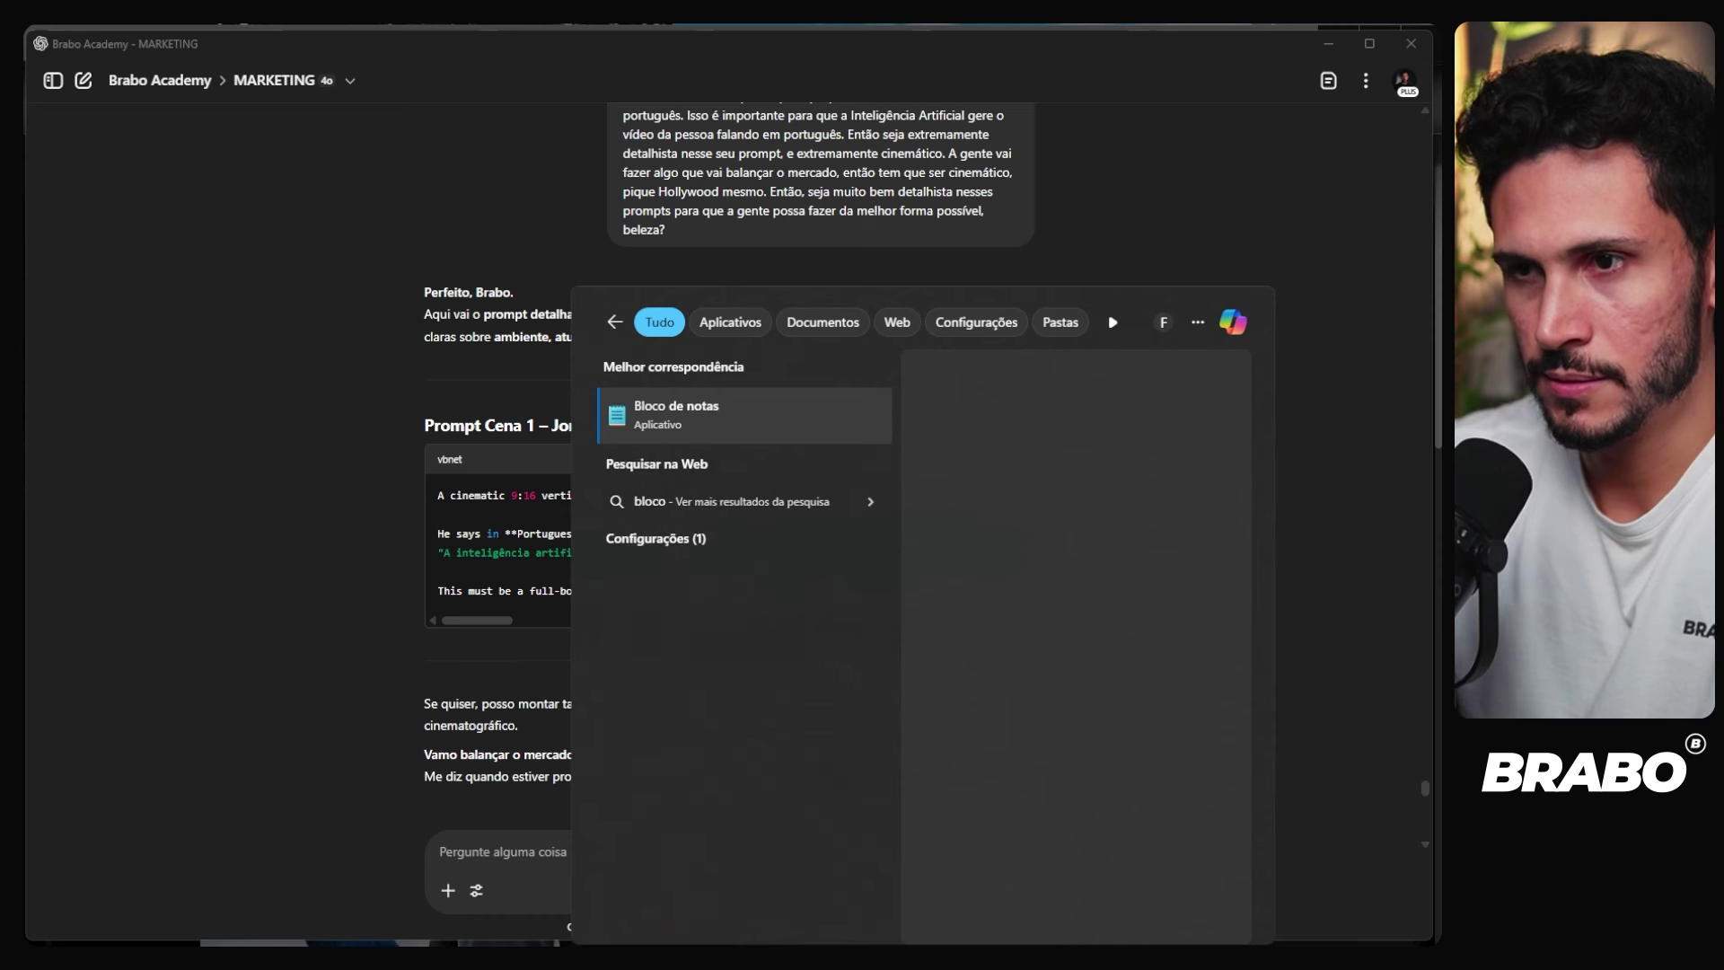
key("Return")
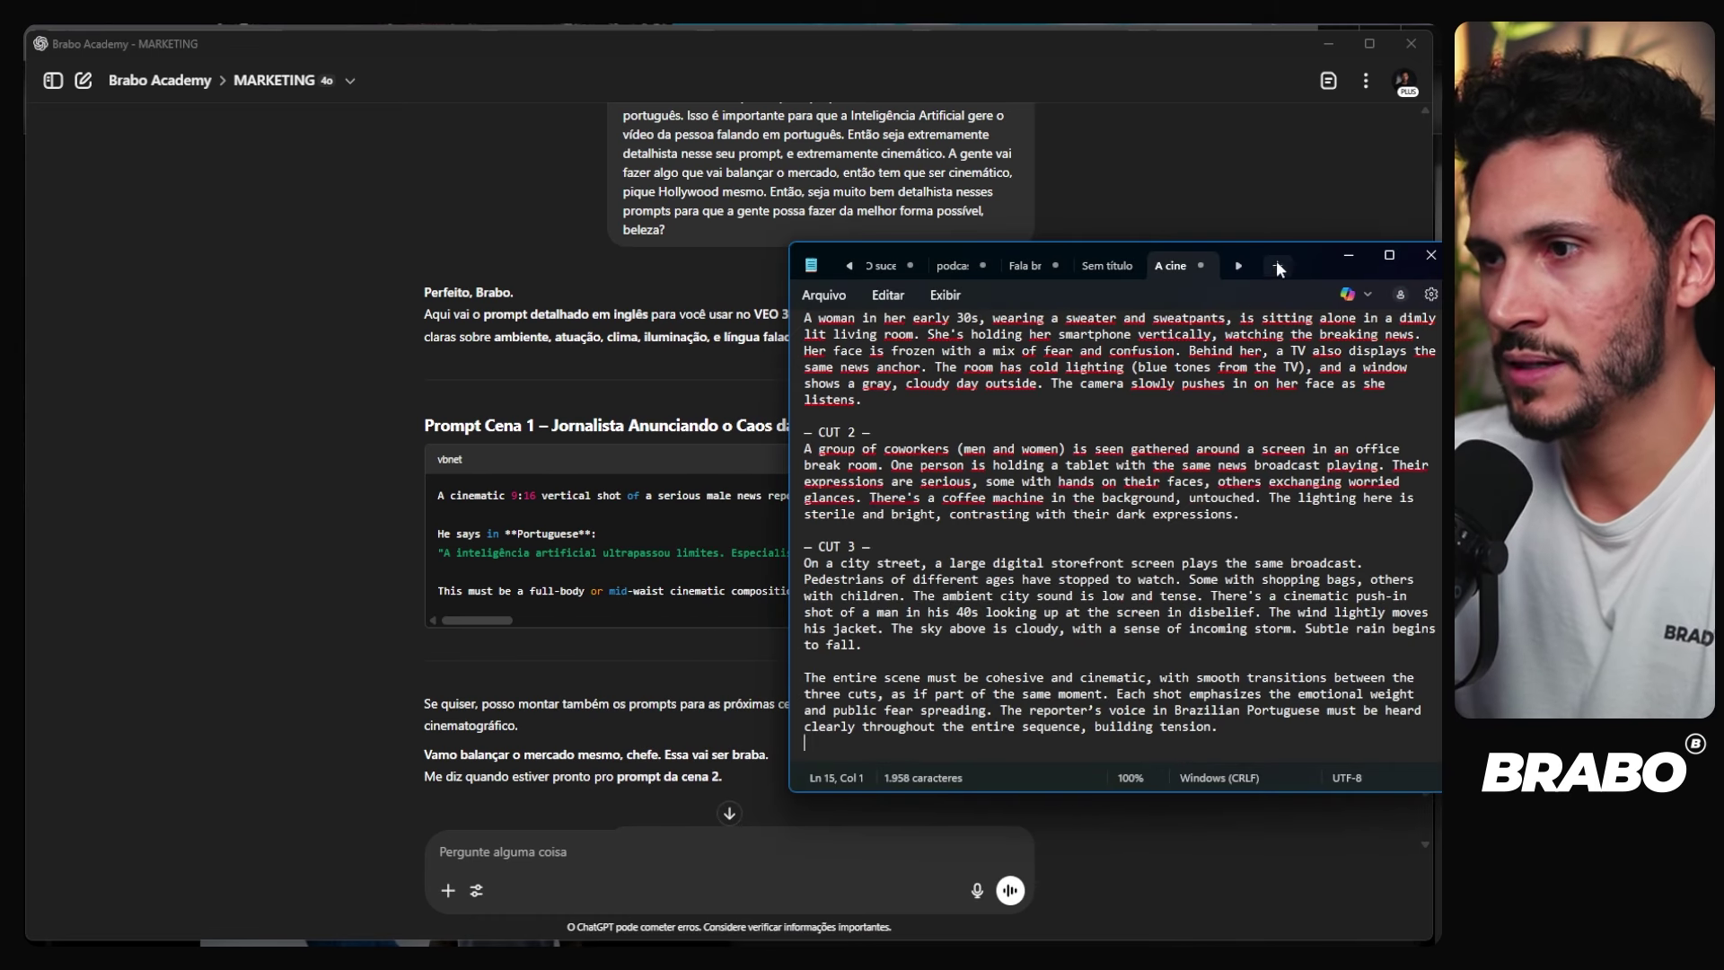
left_click(1277, 266)
type("A cinematic 9:16 vertical shot of a serious male news reporter standing in front of a large LED news screen in a futuristic newsroom. The background is filled with multiple digital monitors showing glitchy AI interfaces, robotic arms, and fast-moving data streams. The lighting is cold and dramatic, with sharp blue and white tones casting shadows on the reporter's face, creating a tense and urgent mood. The camera is slightly handheld for a subtle dramatic shake, mimicking a breaking news situation. The reporter is wearing a dark modern suit, holding a microphone with a red news logo. His expression is stern and alarmed, eyebrows furrowed, slightly leaning forward to emphasize urgency. He begins speaking in **Brazilian Portuguese**, clearly and intensely, as if announcing global emergency news.  He says in **Portuguese**: \"A inteligência artificial ultrapassou limites. Especialistas alertam: milhões de empregos criativos estão em risco.\"  This must be a full-body or mid-waist cinematic composition, focused on realism and emotion. Add subtle background noise of newsroom chatter and faint sirens in the distance. The overall atmosphere should resemble a **Hollywood sci-fi thriller opening scene**, with intense urgency and high-stakes energy.")
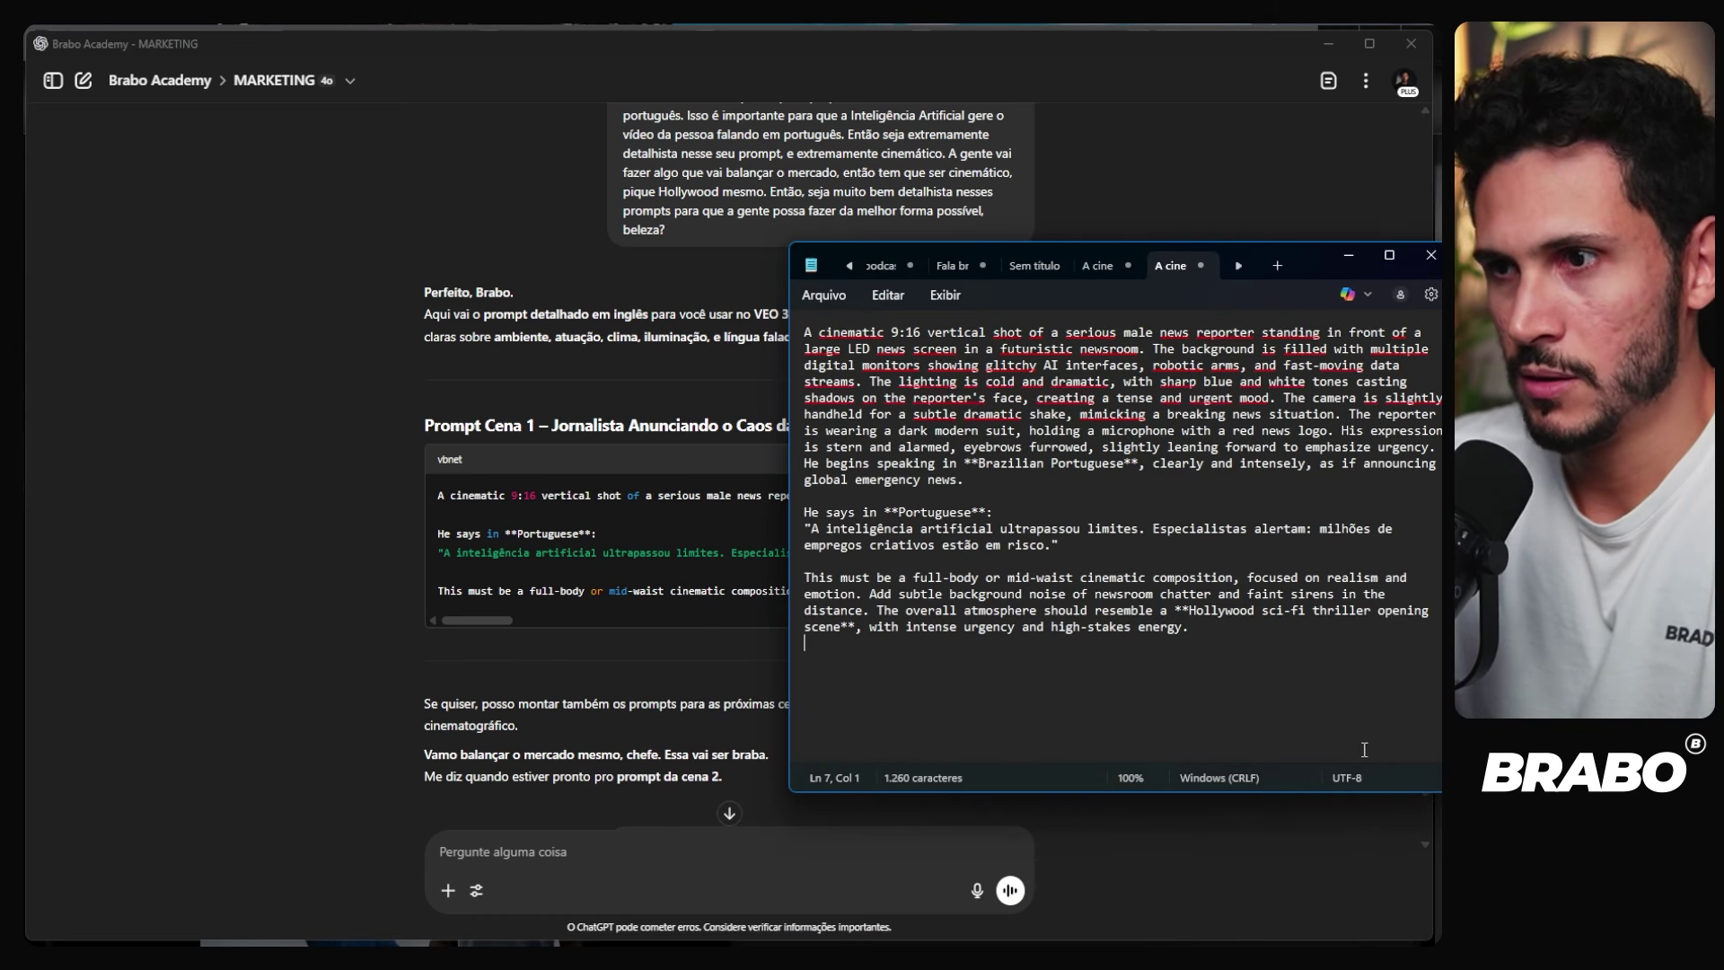
left_click_drag(1307, 265, 1004, 283)
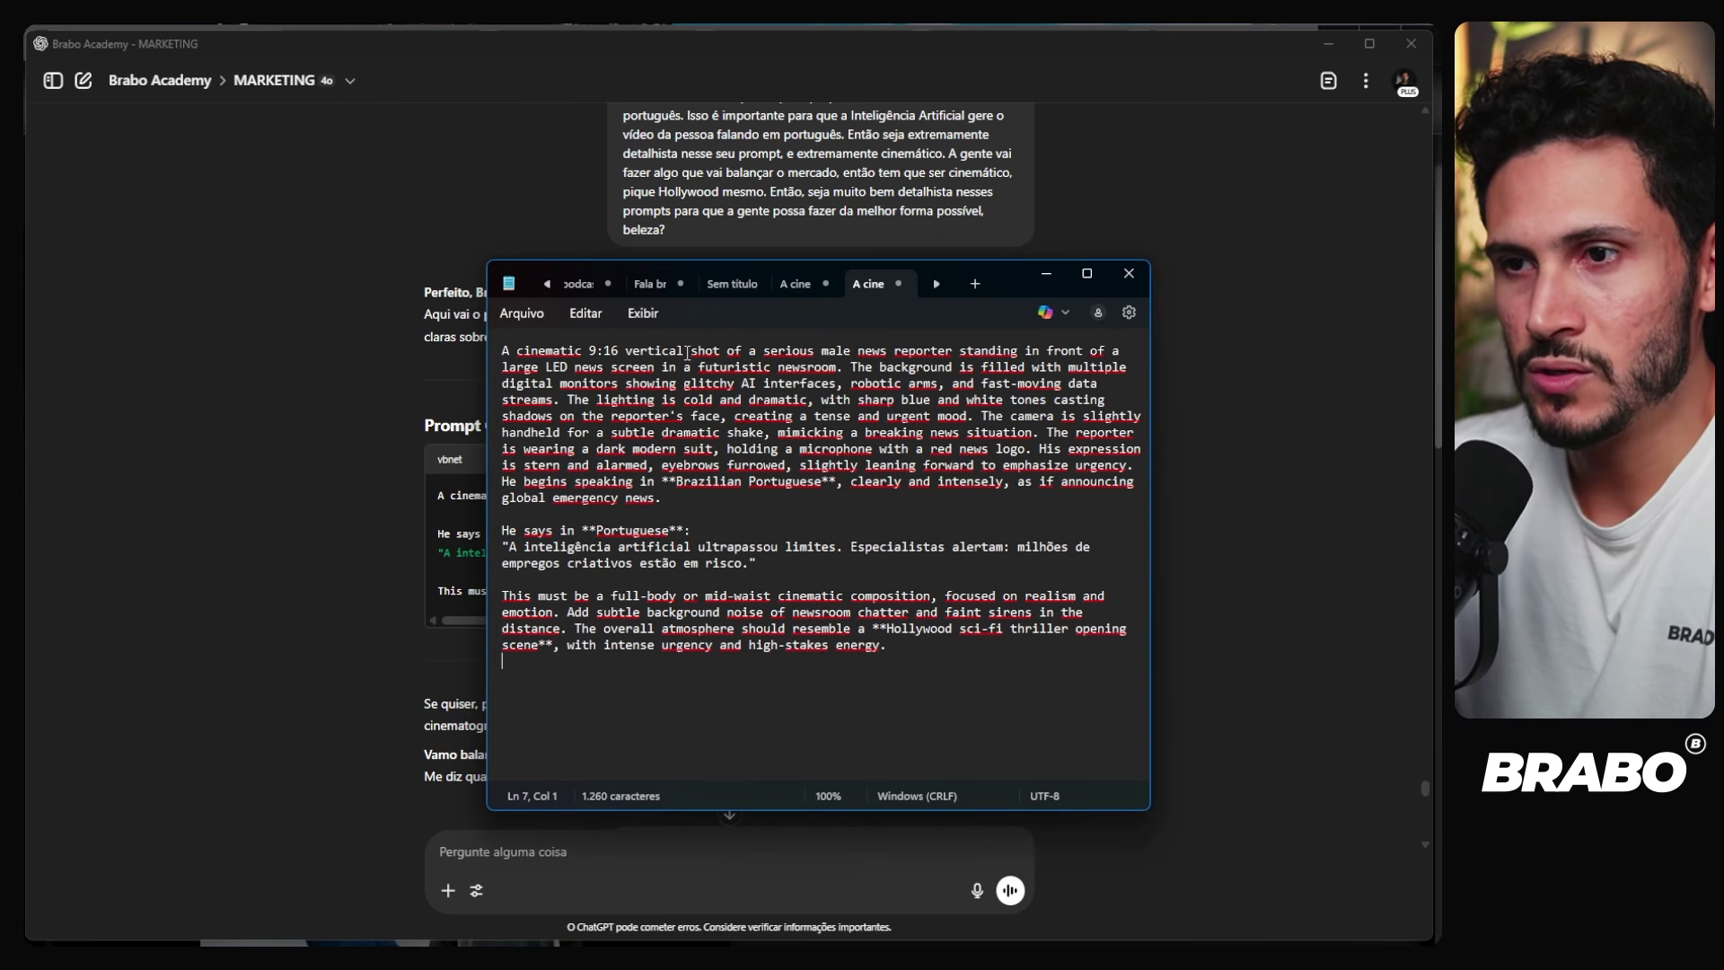
Step: Replace "9:16 vertical" with "16:9" in the pasted prompt's opening sentence
left_click_drag(684, 351, 603, 351)
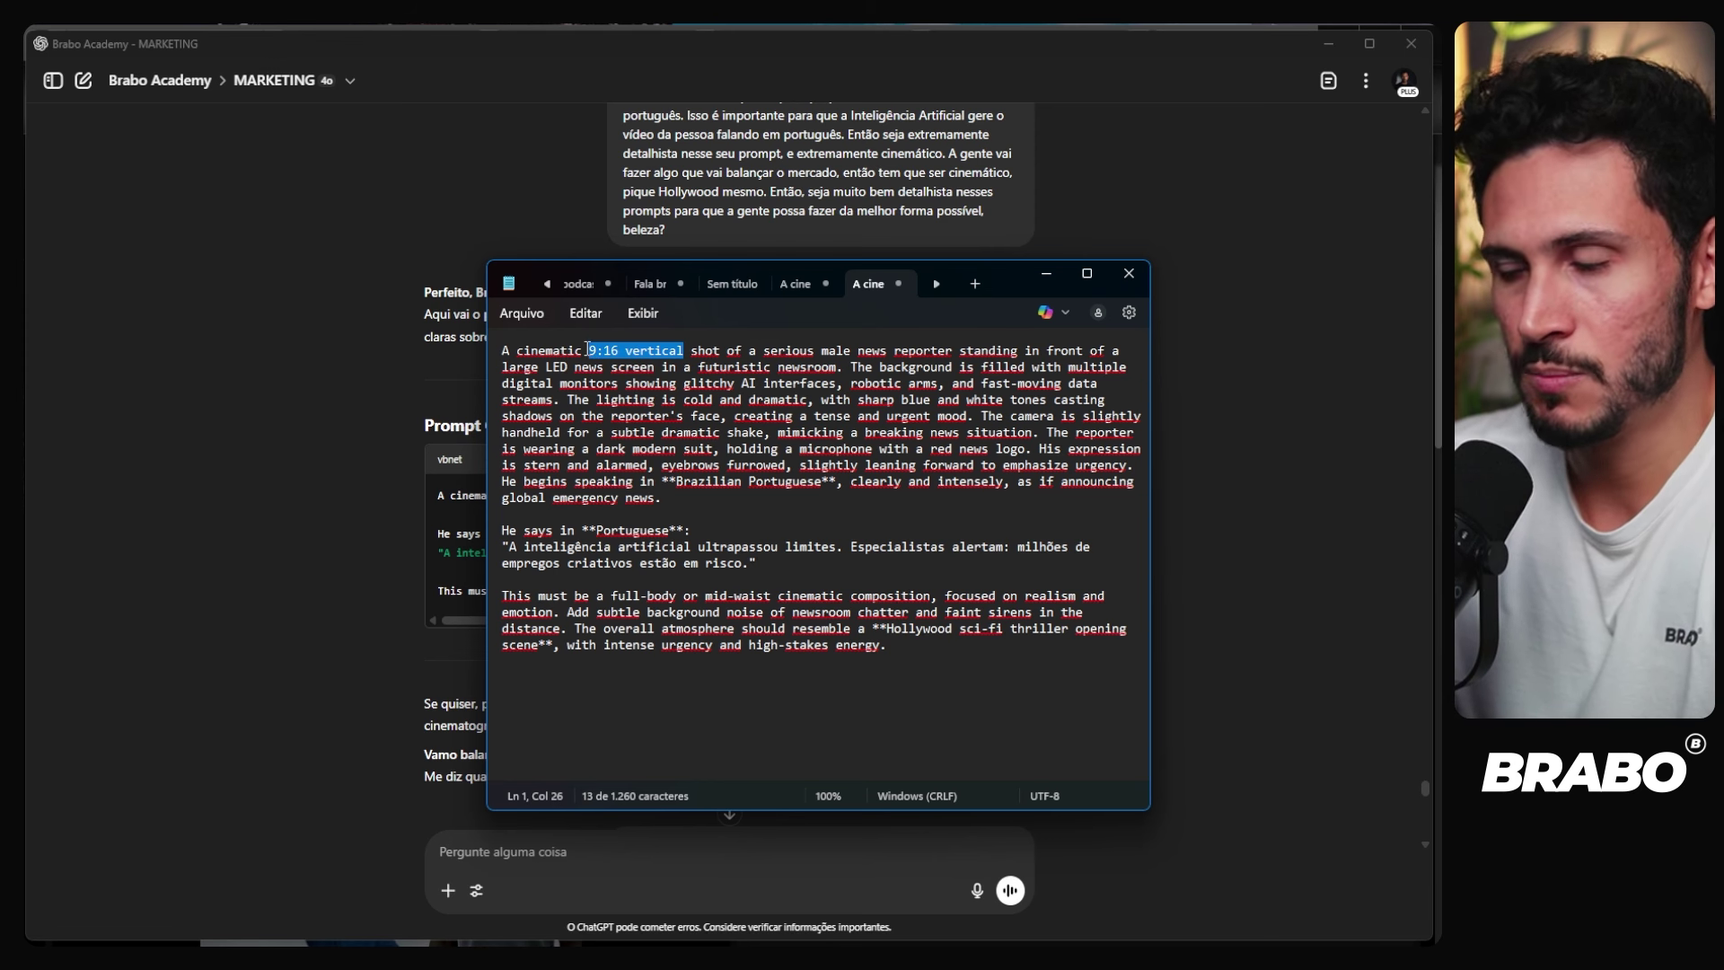
type("16:9")
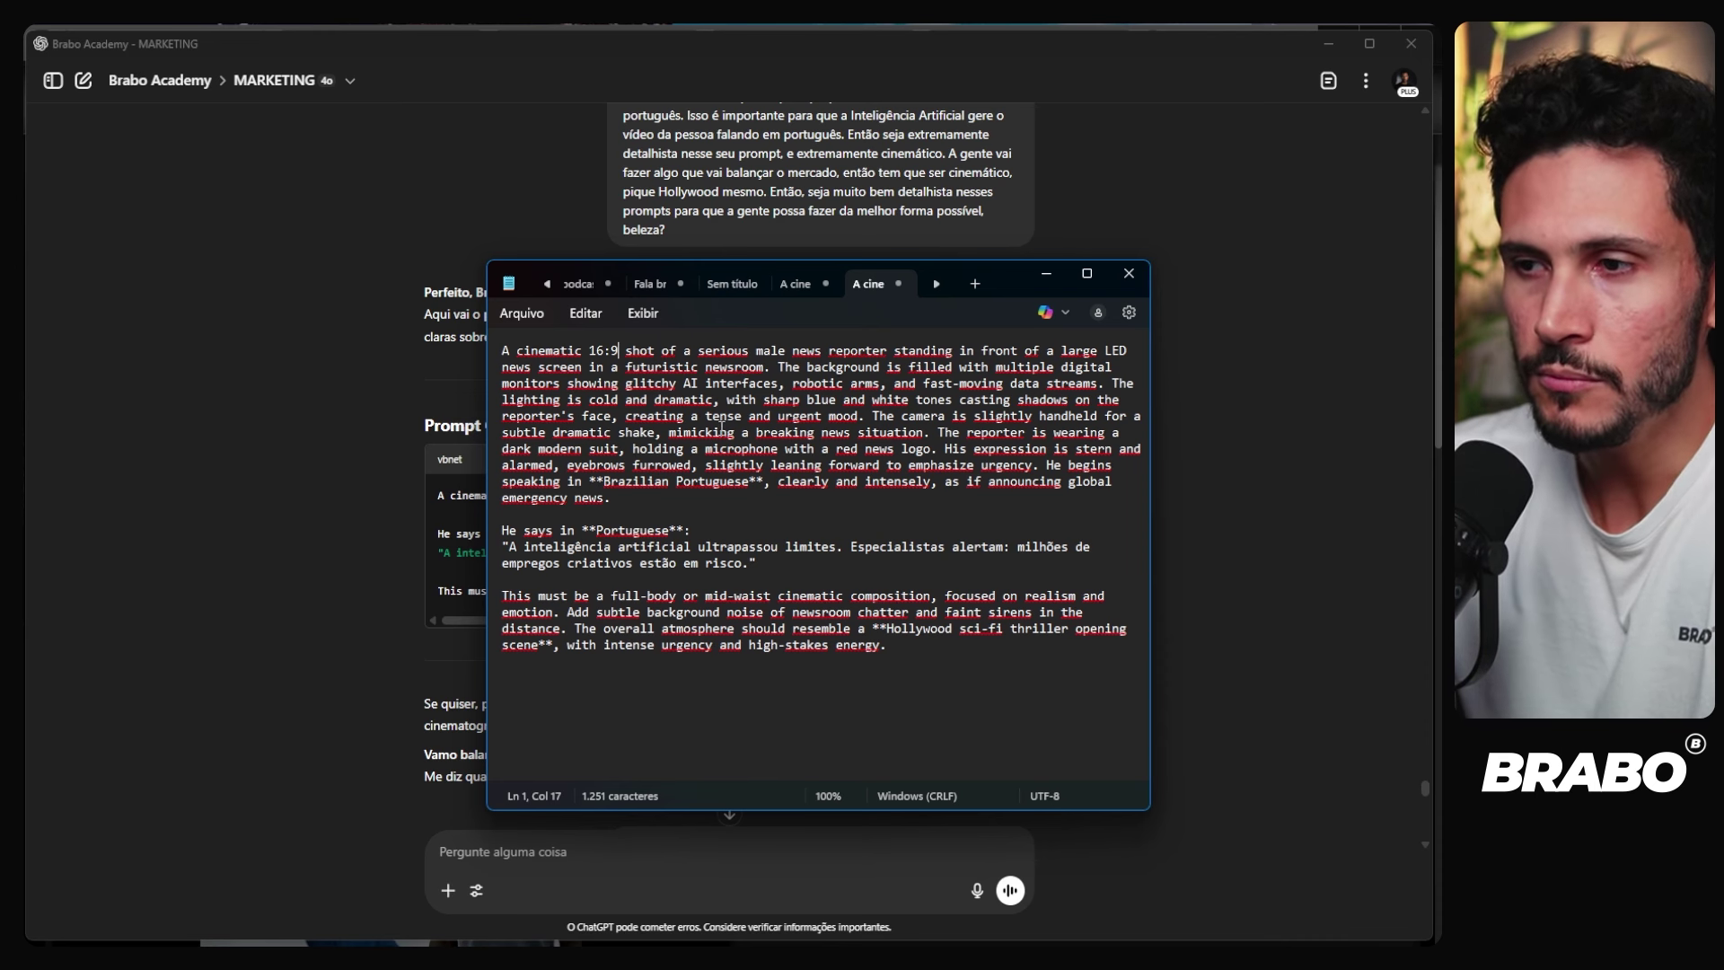
left_click_drag(1005, 283, 1144, 300)
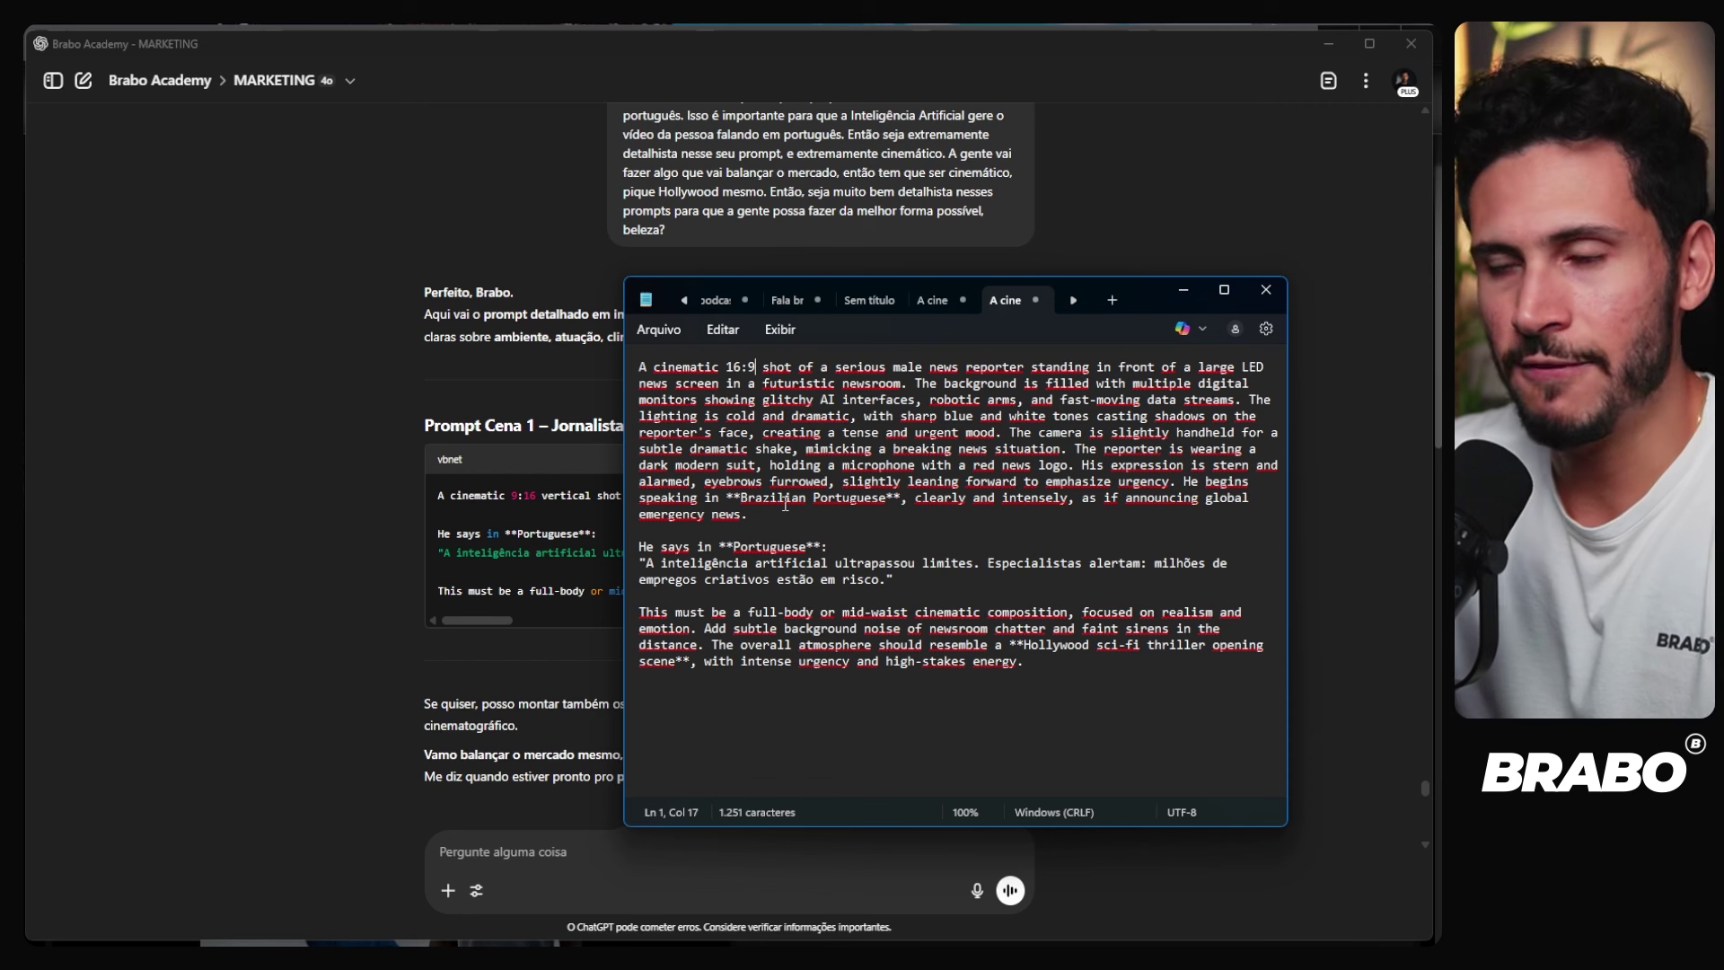
Step: Highlight the "He says in **Portuguese**" line, the quoted Portuguese dialogue and the closing composition paragraph to review them
left_click_drag(822, 547, 632, 541)
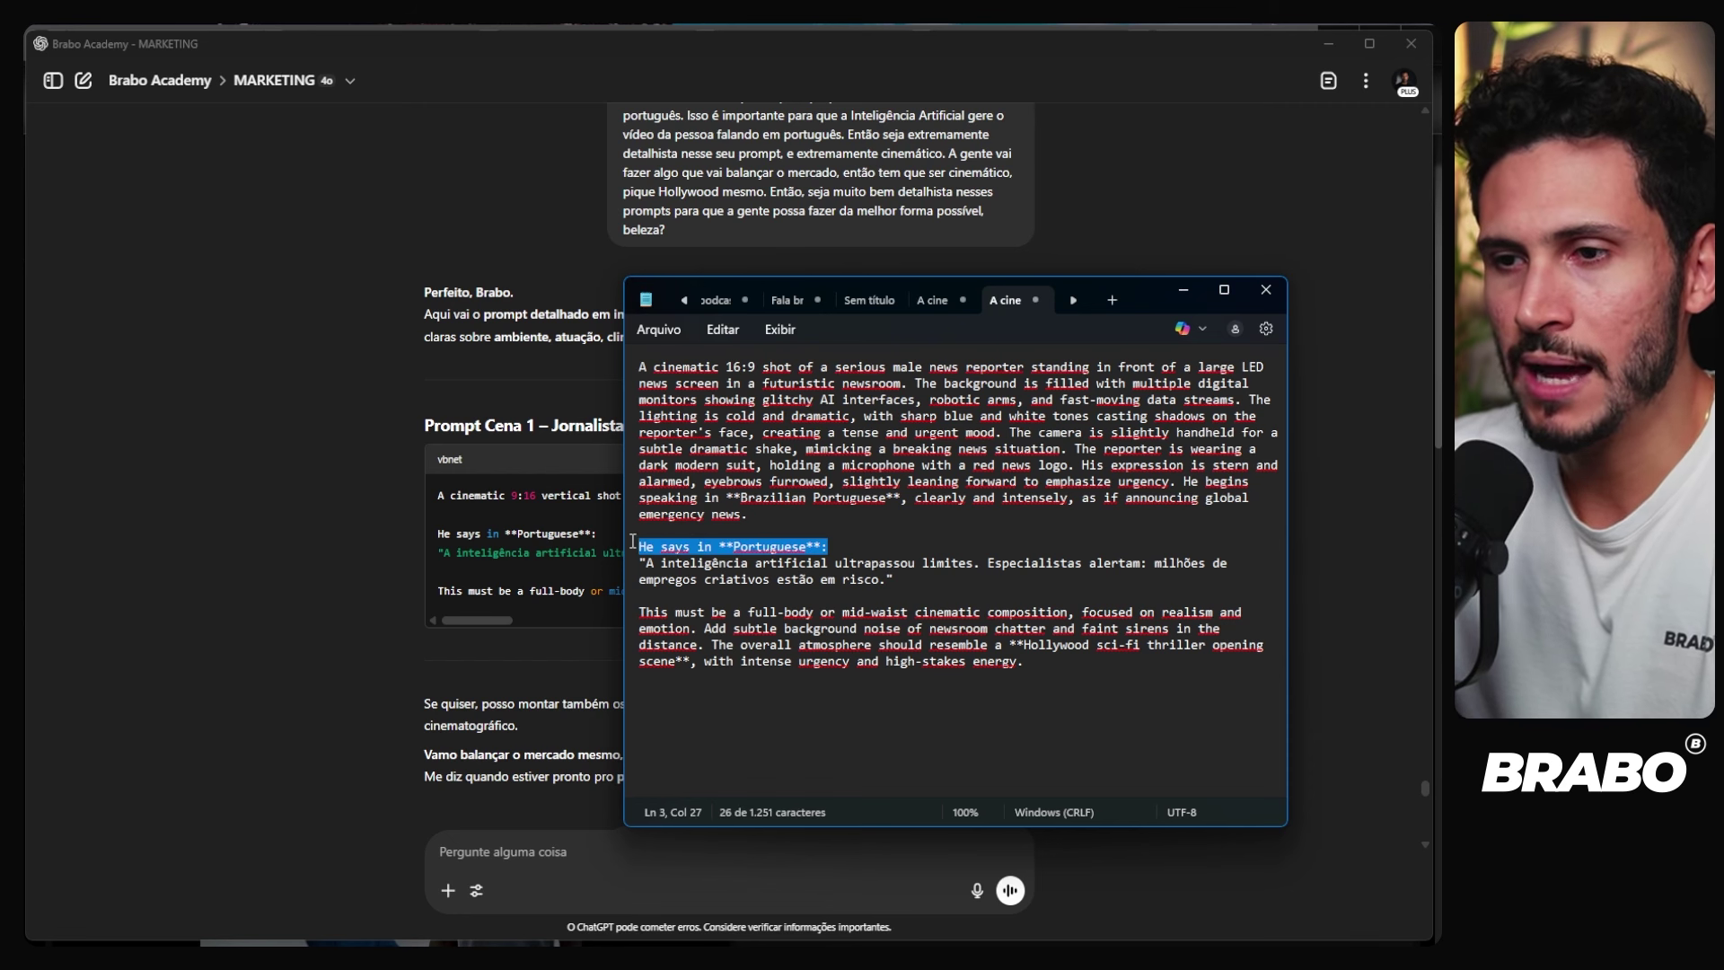
left_click_drag(899, 581, 632, 567)
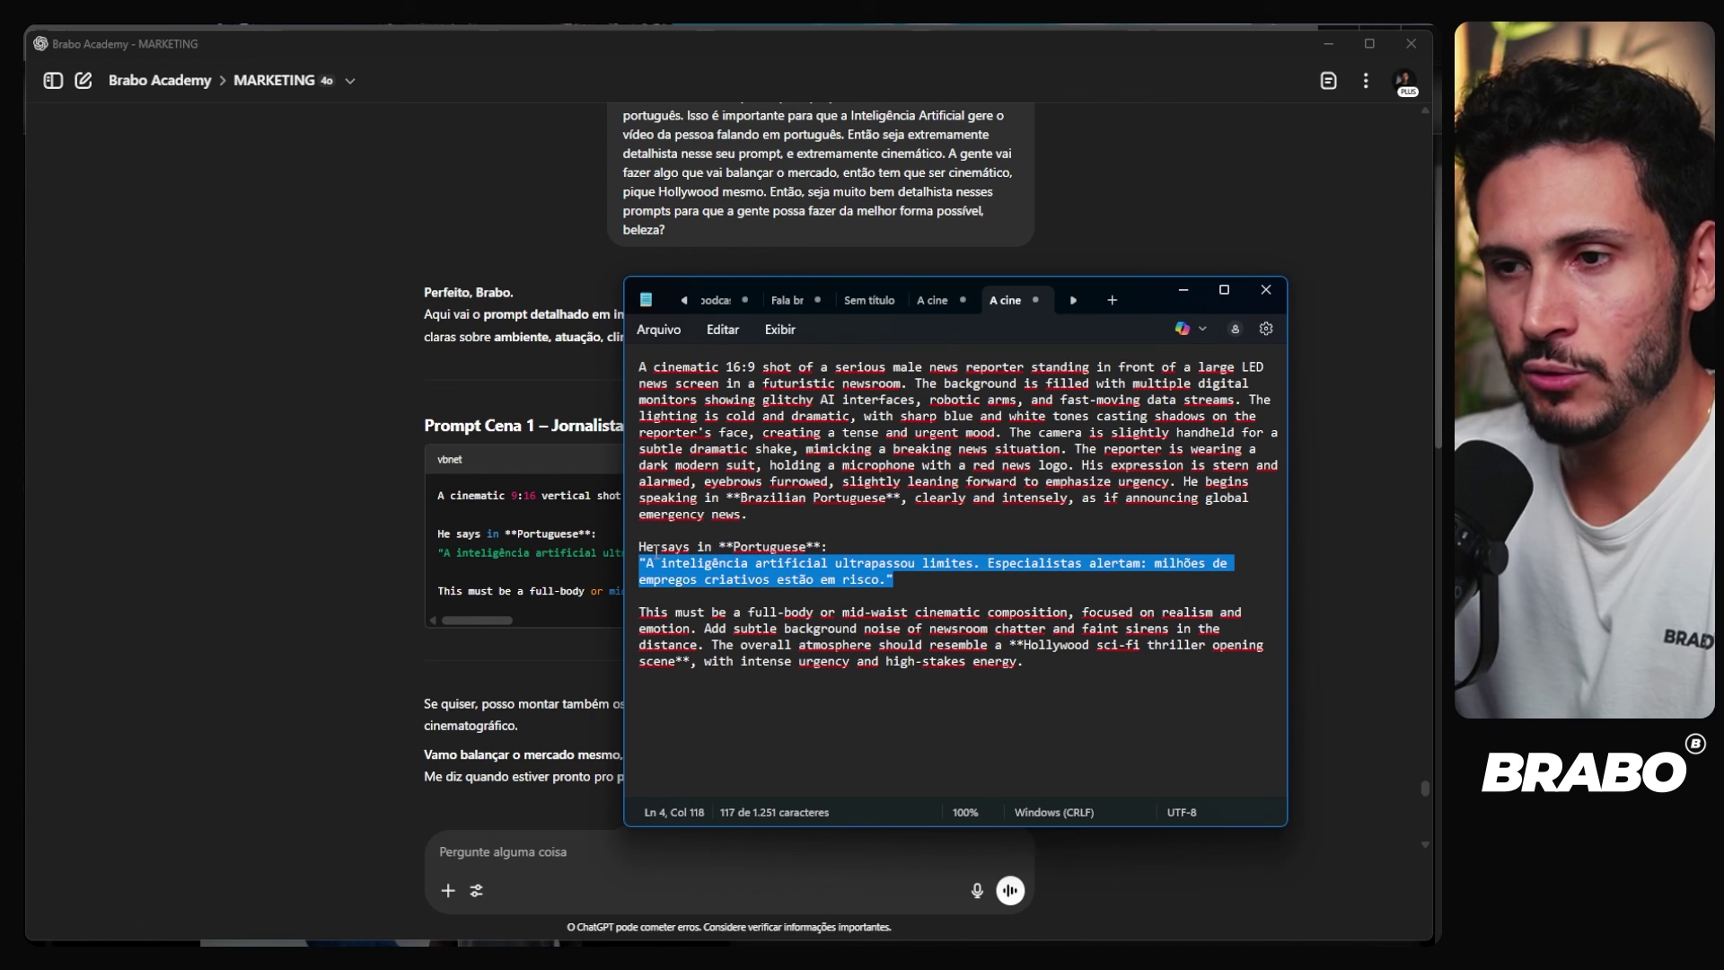
left_click(658, 548)
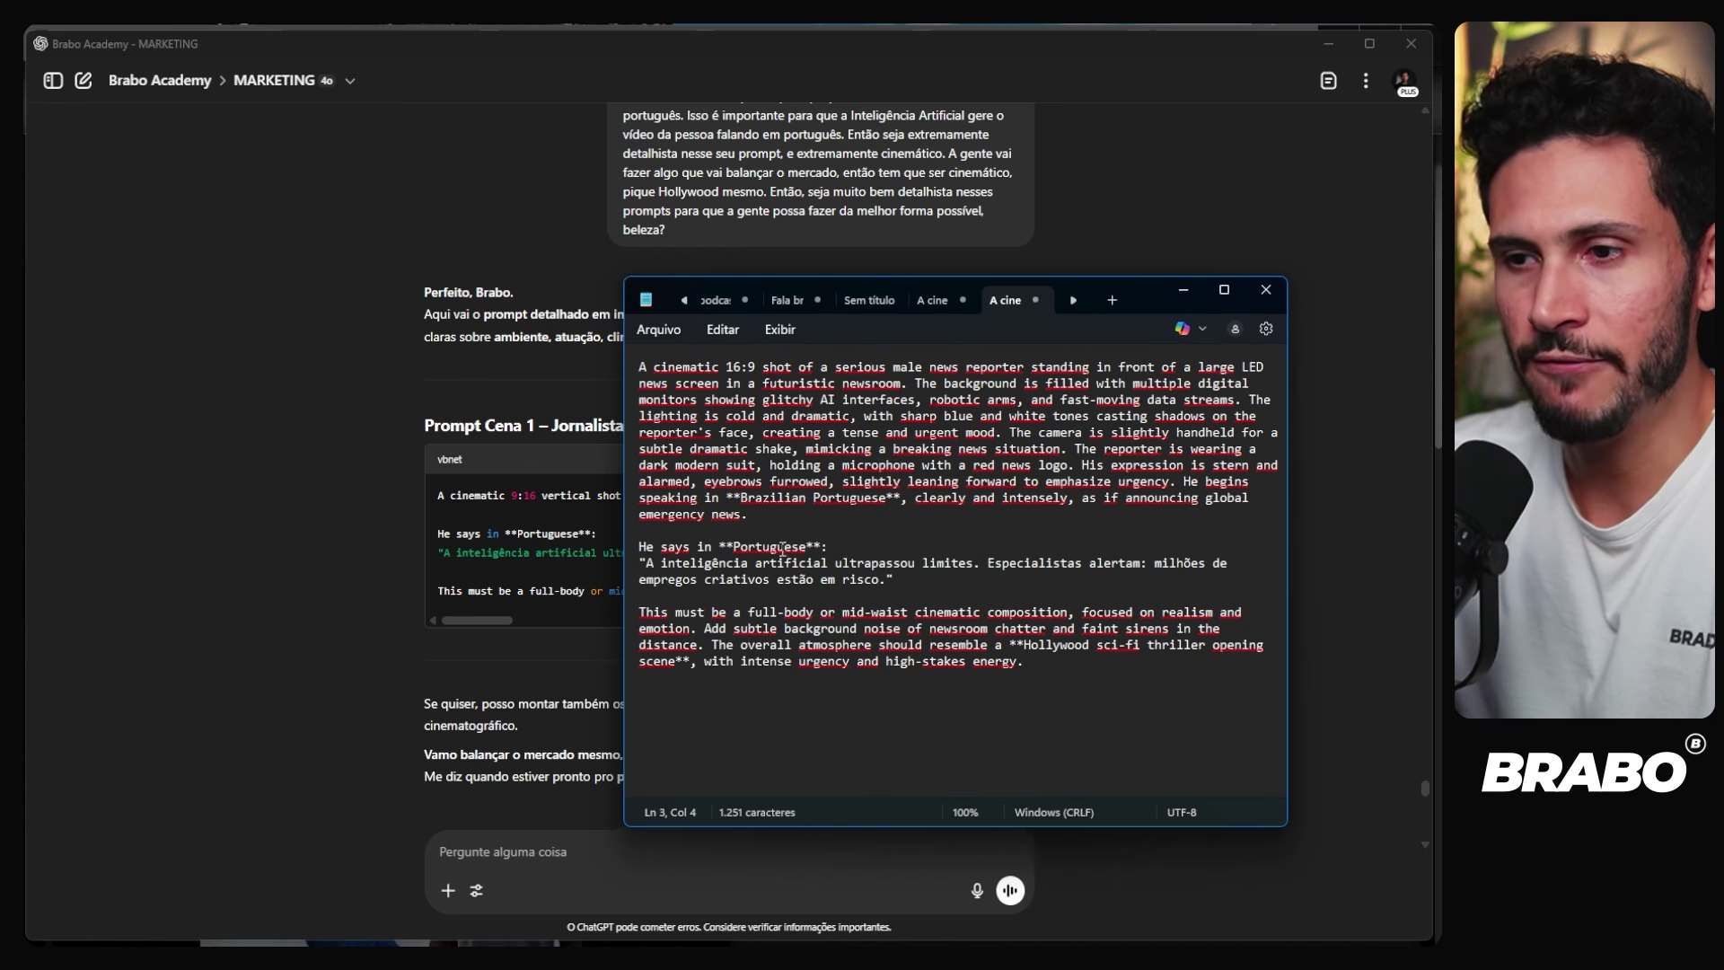
left_click_drag(894, 582, 626, 568)
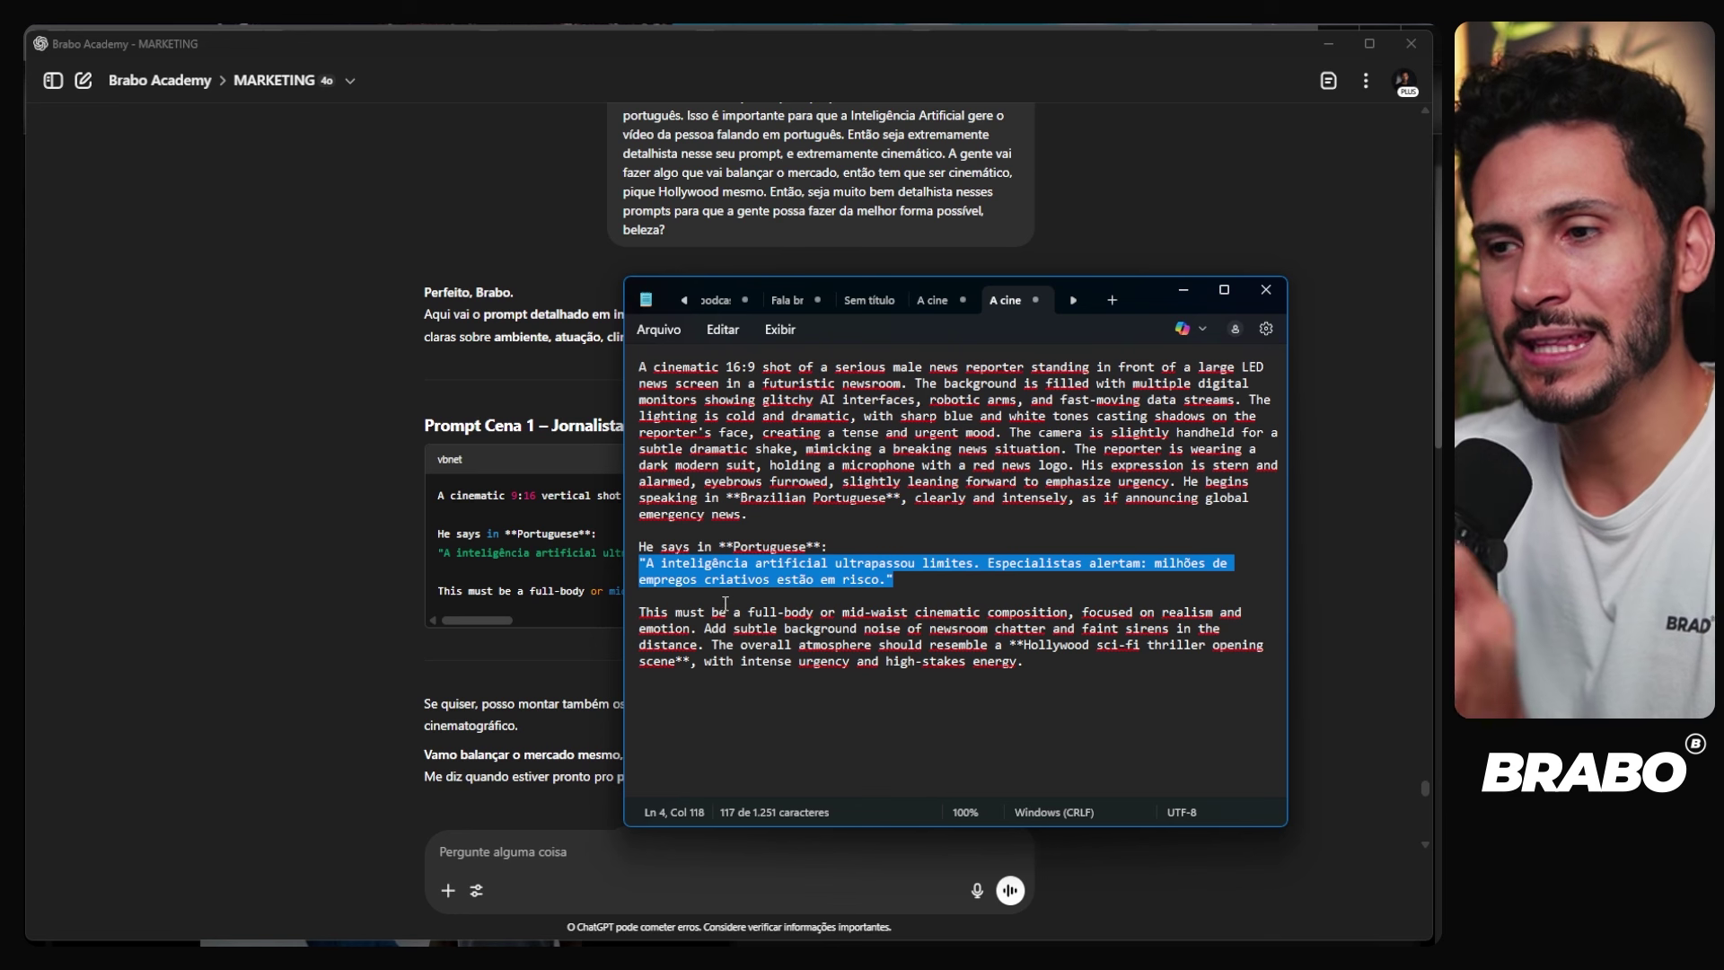
left_click_drag(1023, 661, 604, 615)
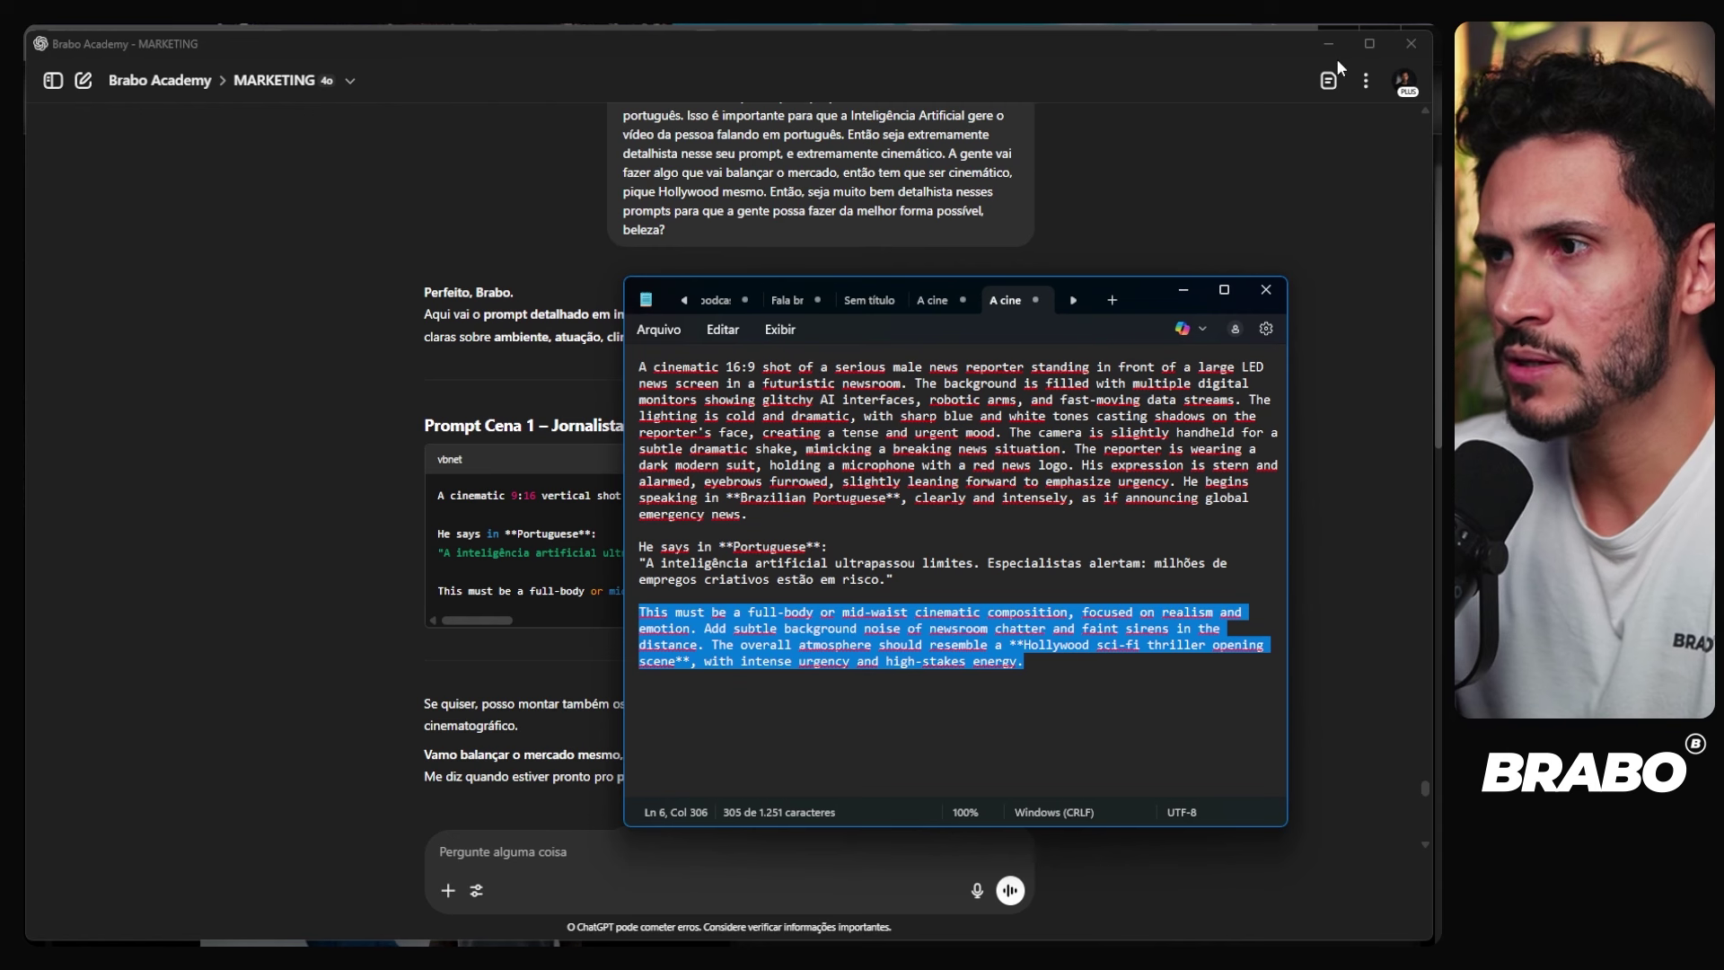
Step: Switch to the Flow project May 24 - 1718 in Chrome and play the sideways news reporter clip at its end
key("alt+Tab")
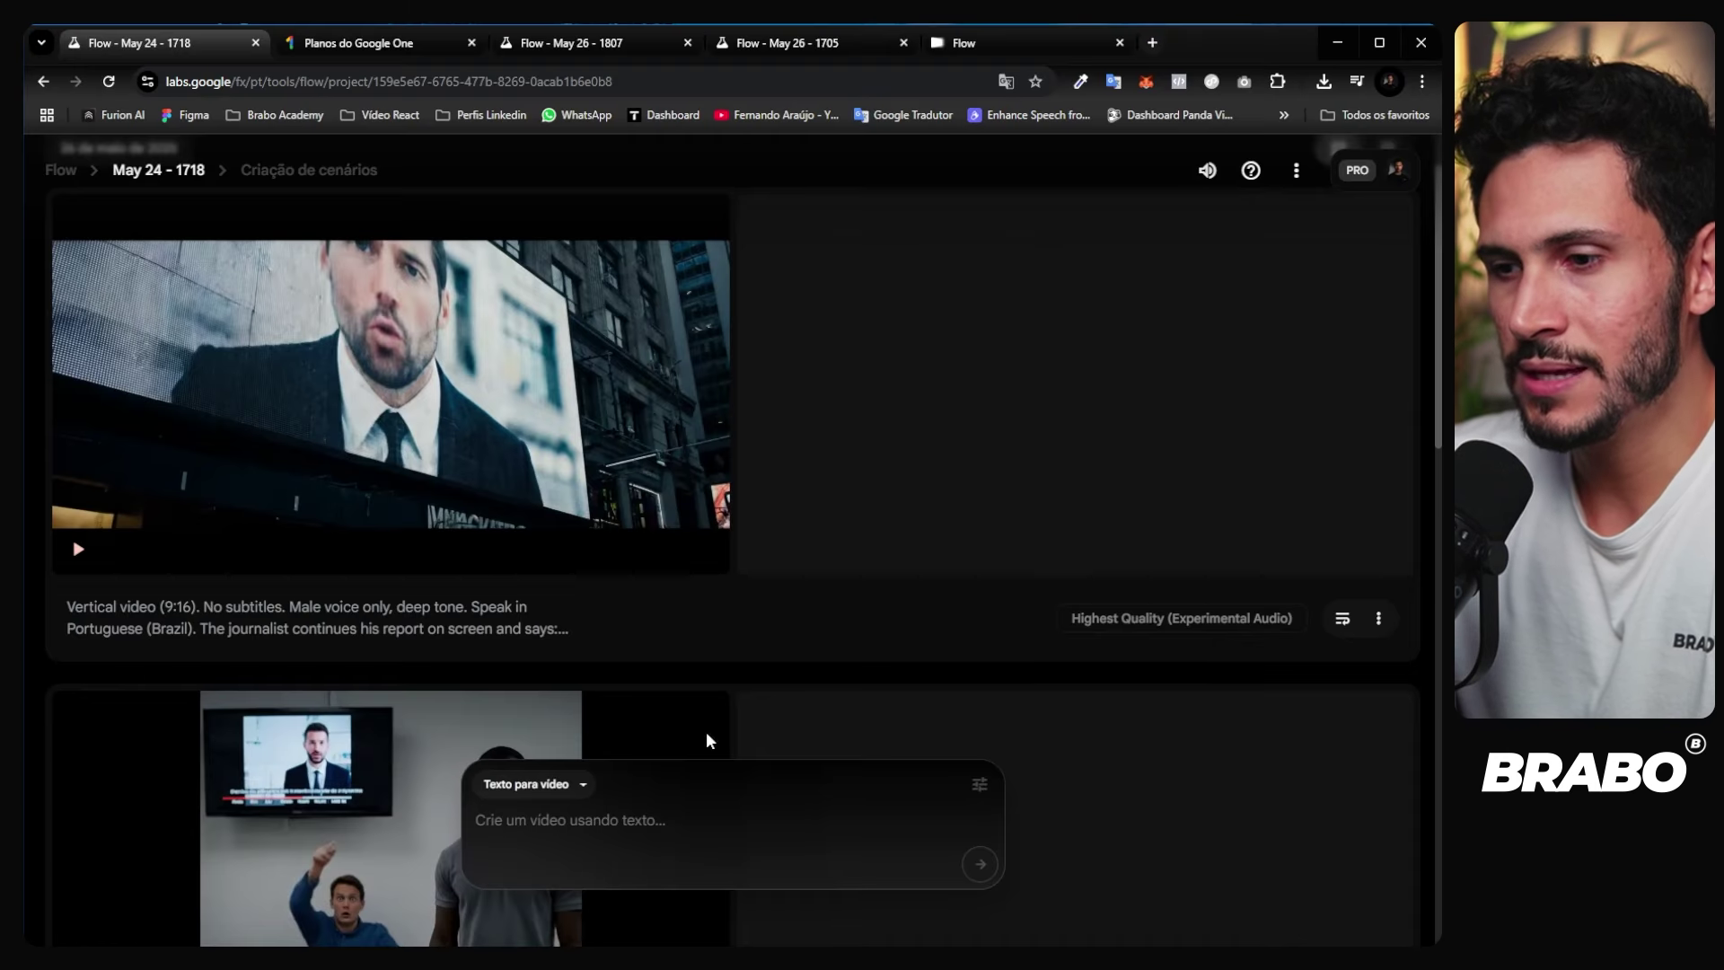
scroll(705, 730, "down", 2)
scroll(768, 601, "down", 10)
left_click(78, 614)
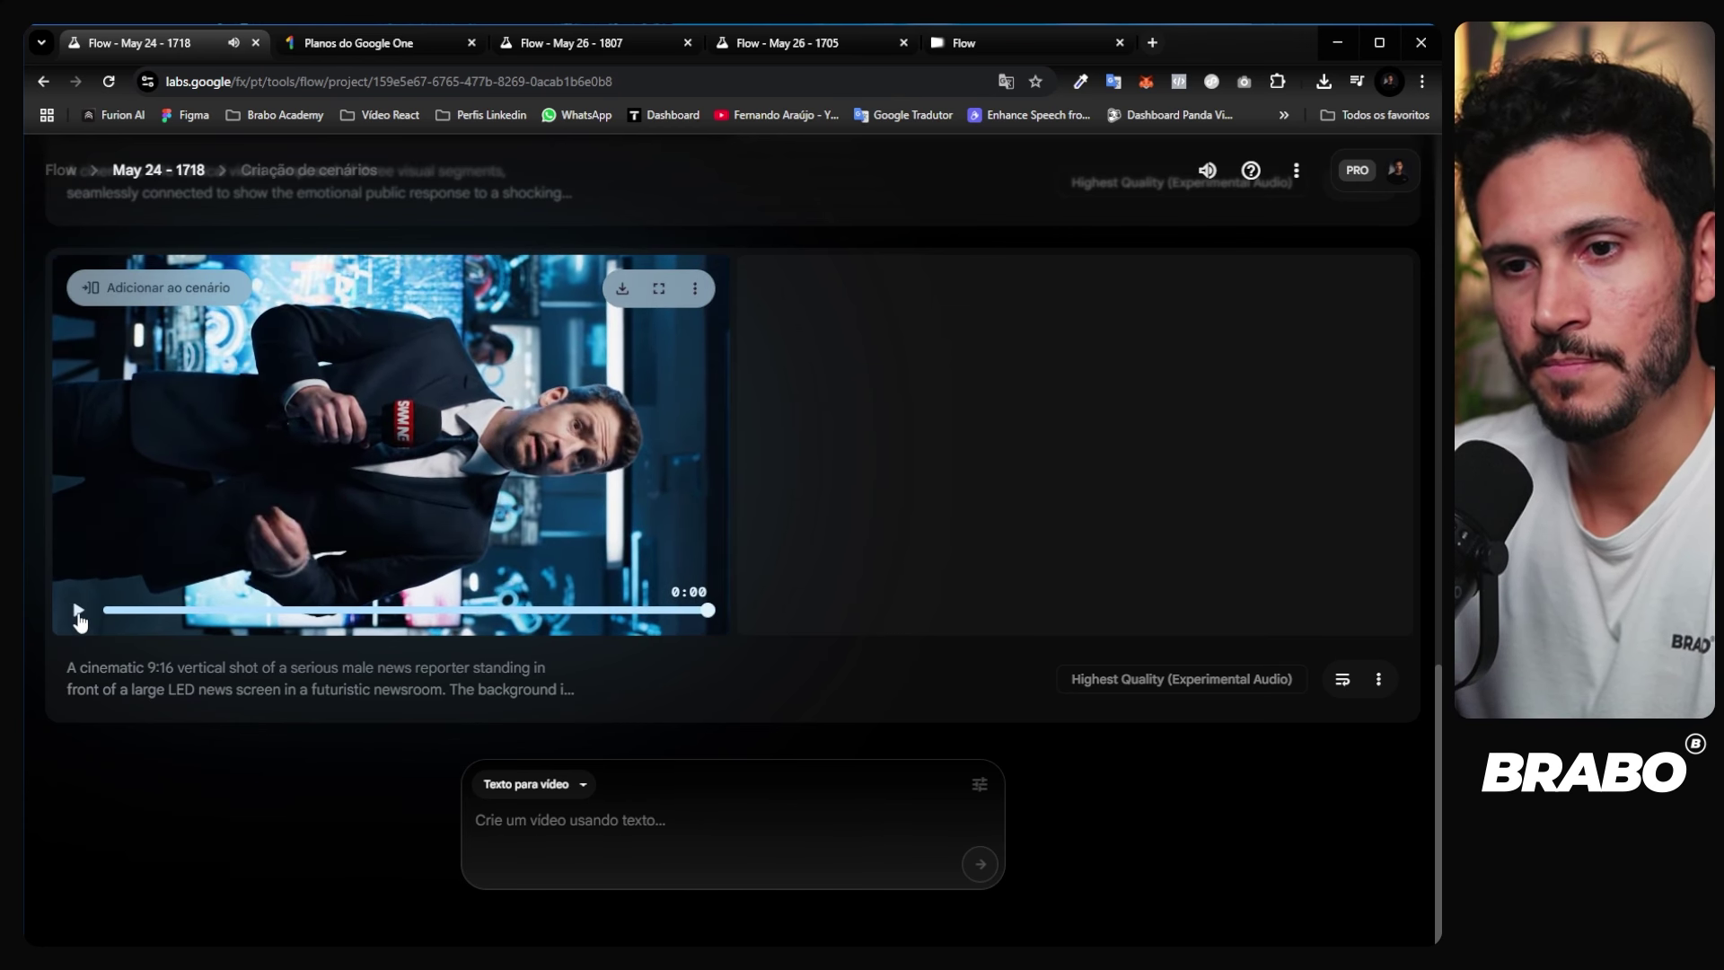
Step: Expand and read the full prompt of the project's first clip, the journalist on a street LED screen, and play that clip
scroll(427, 525, "up", 10)
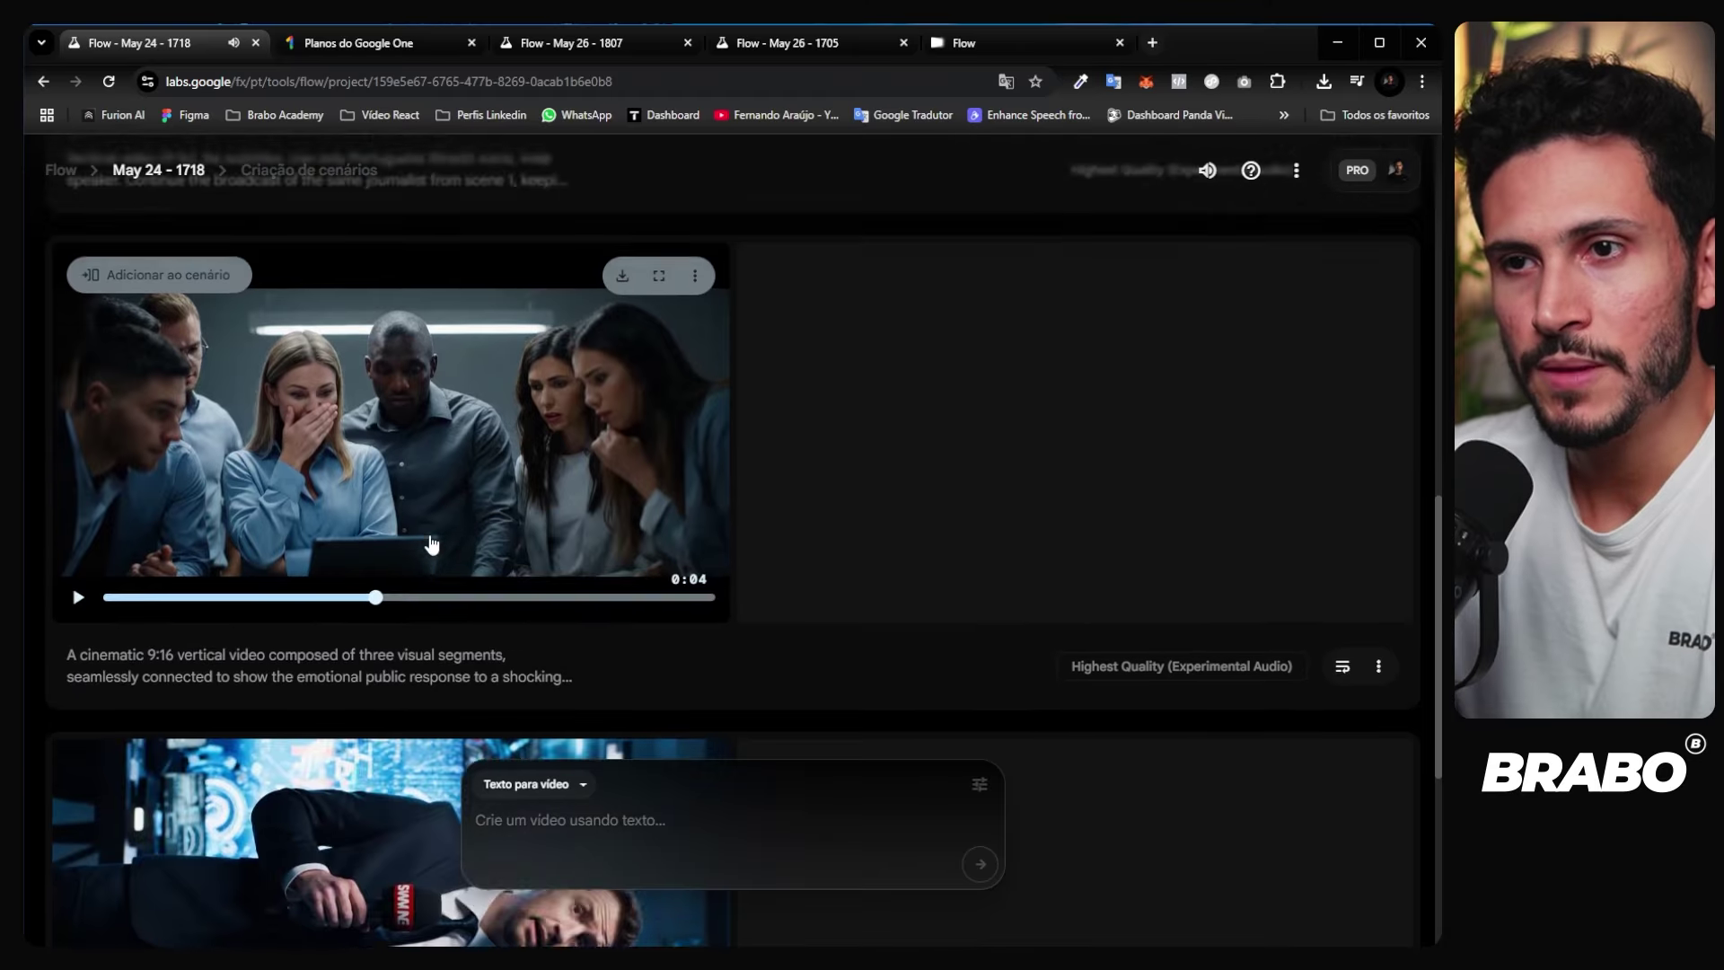
scroll(432, 537, "up", 4)
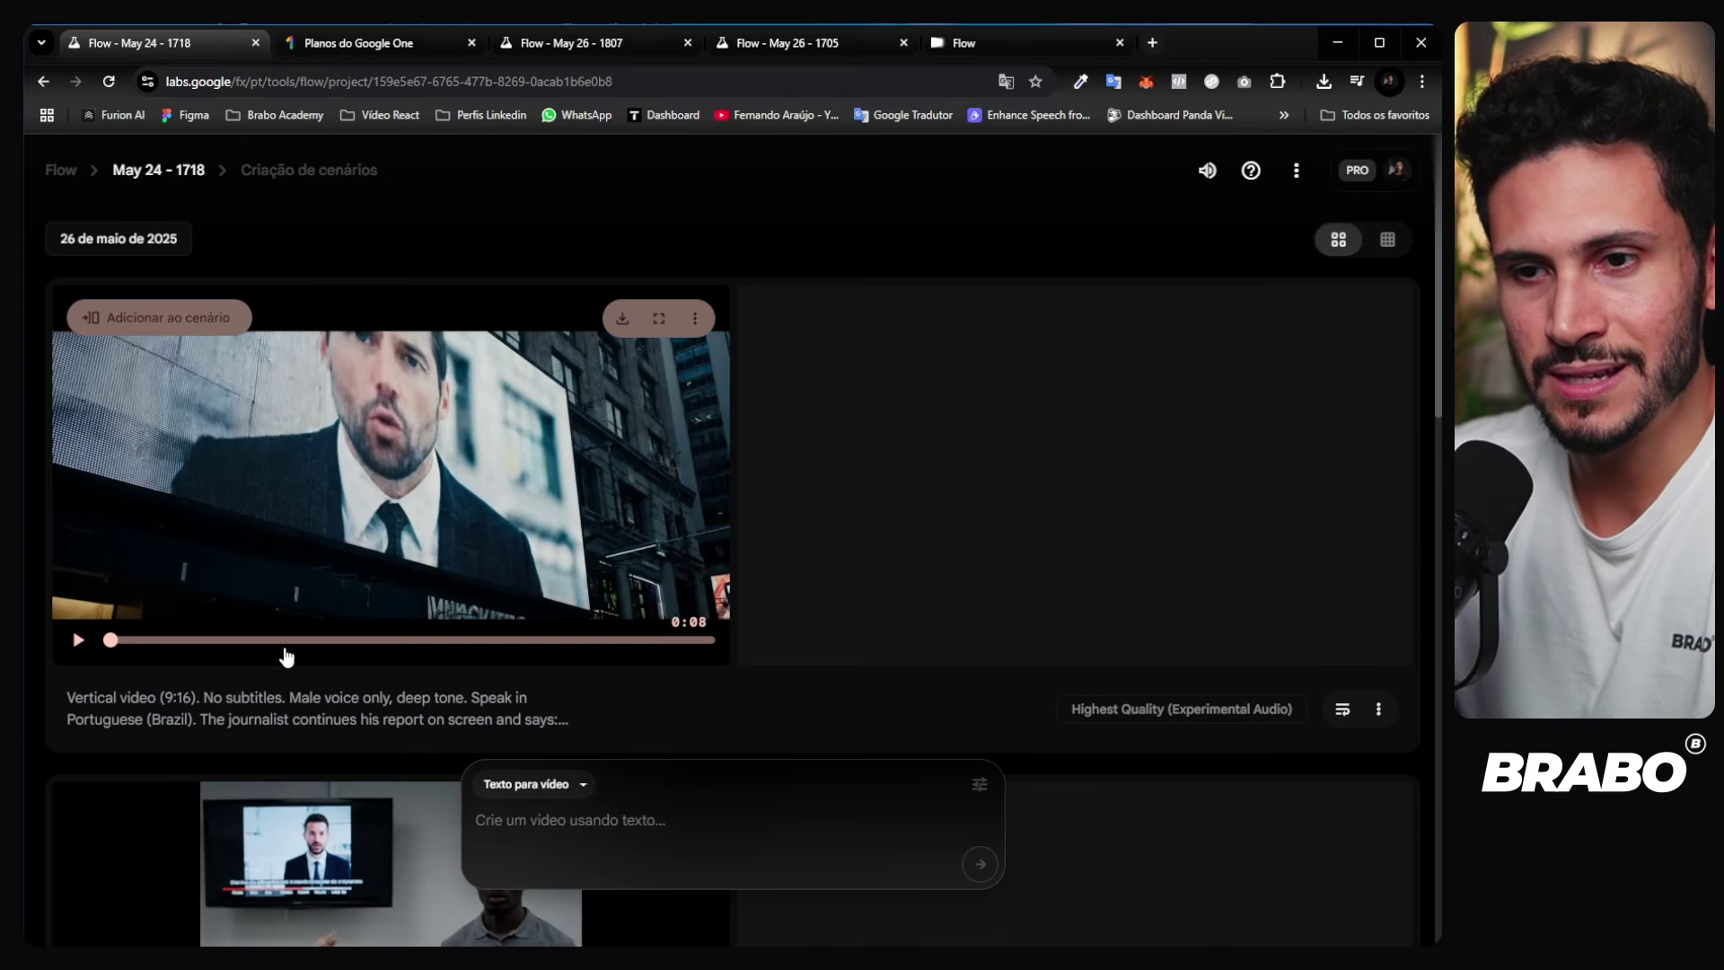
left_click(359, 698)
scroll(148, 570, "down", 2)
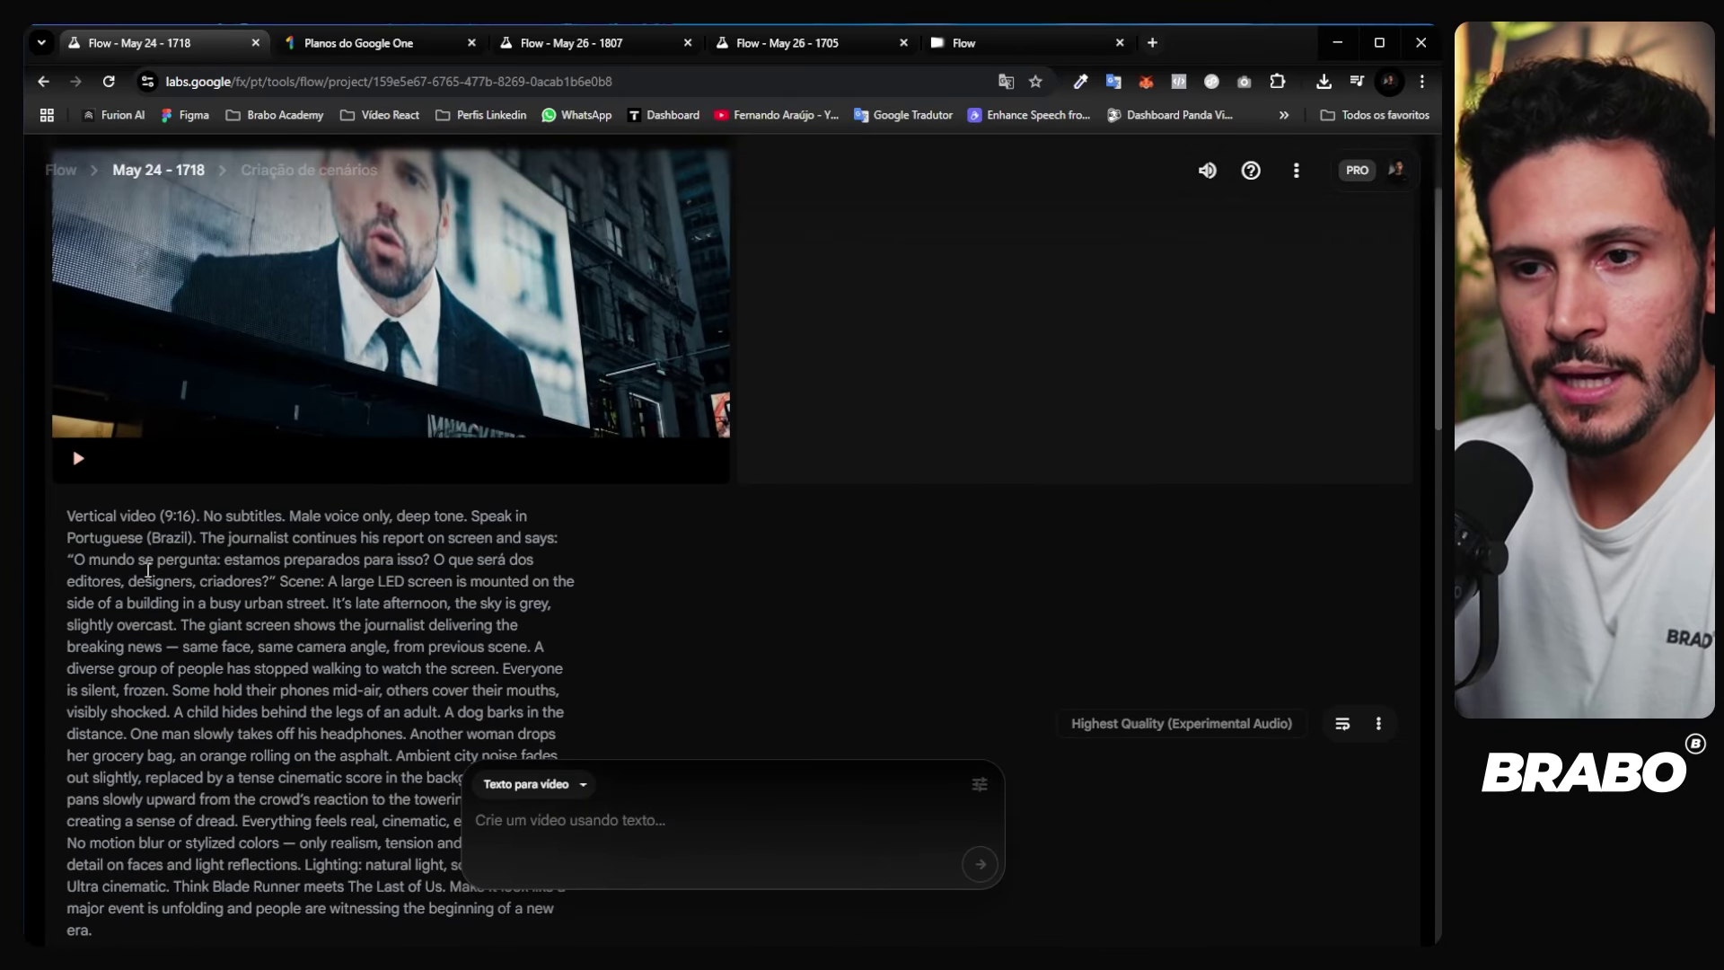
scroll(171, 522, "down", 1)
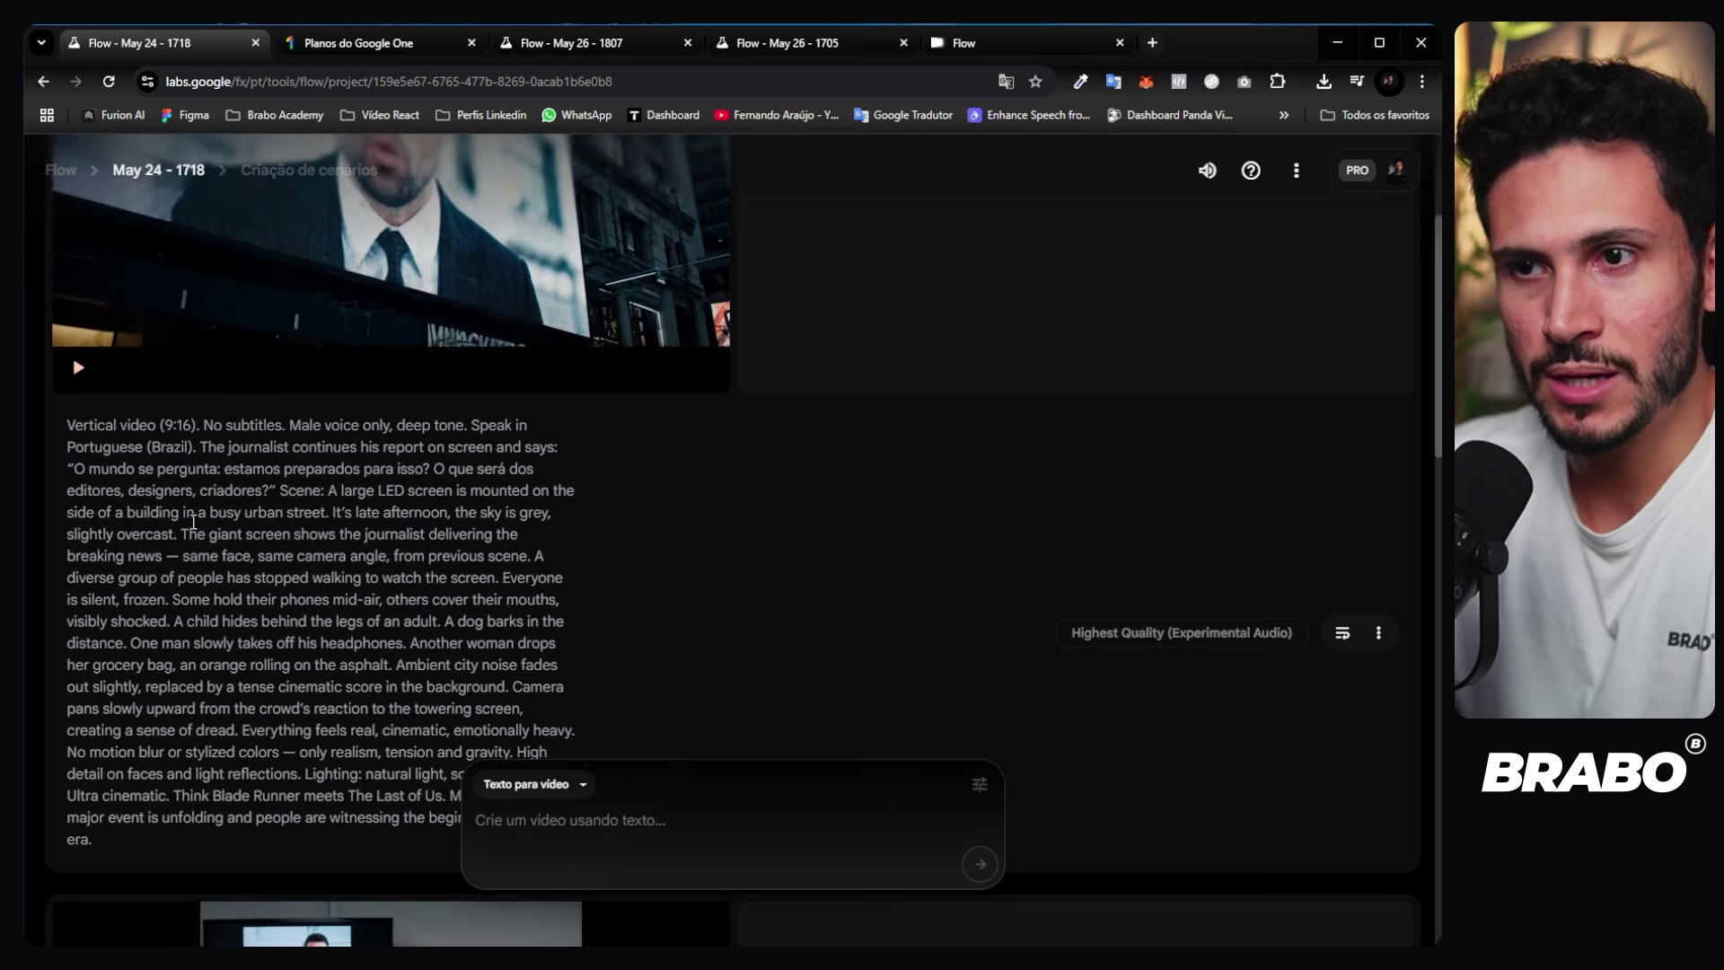
scroll(202, 527, "down", 1)
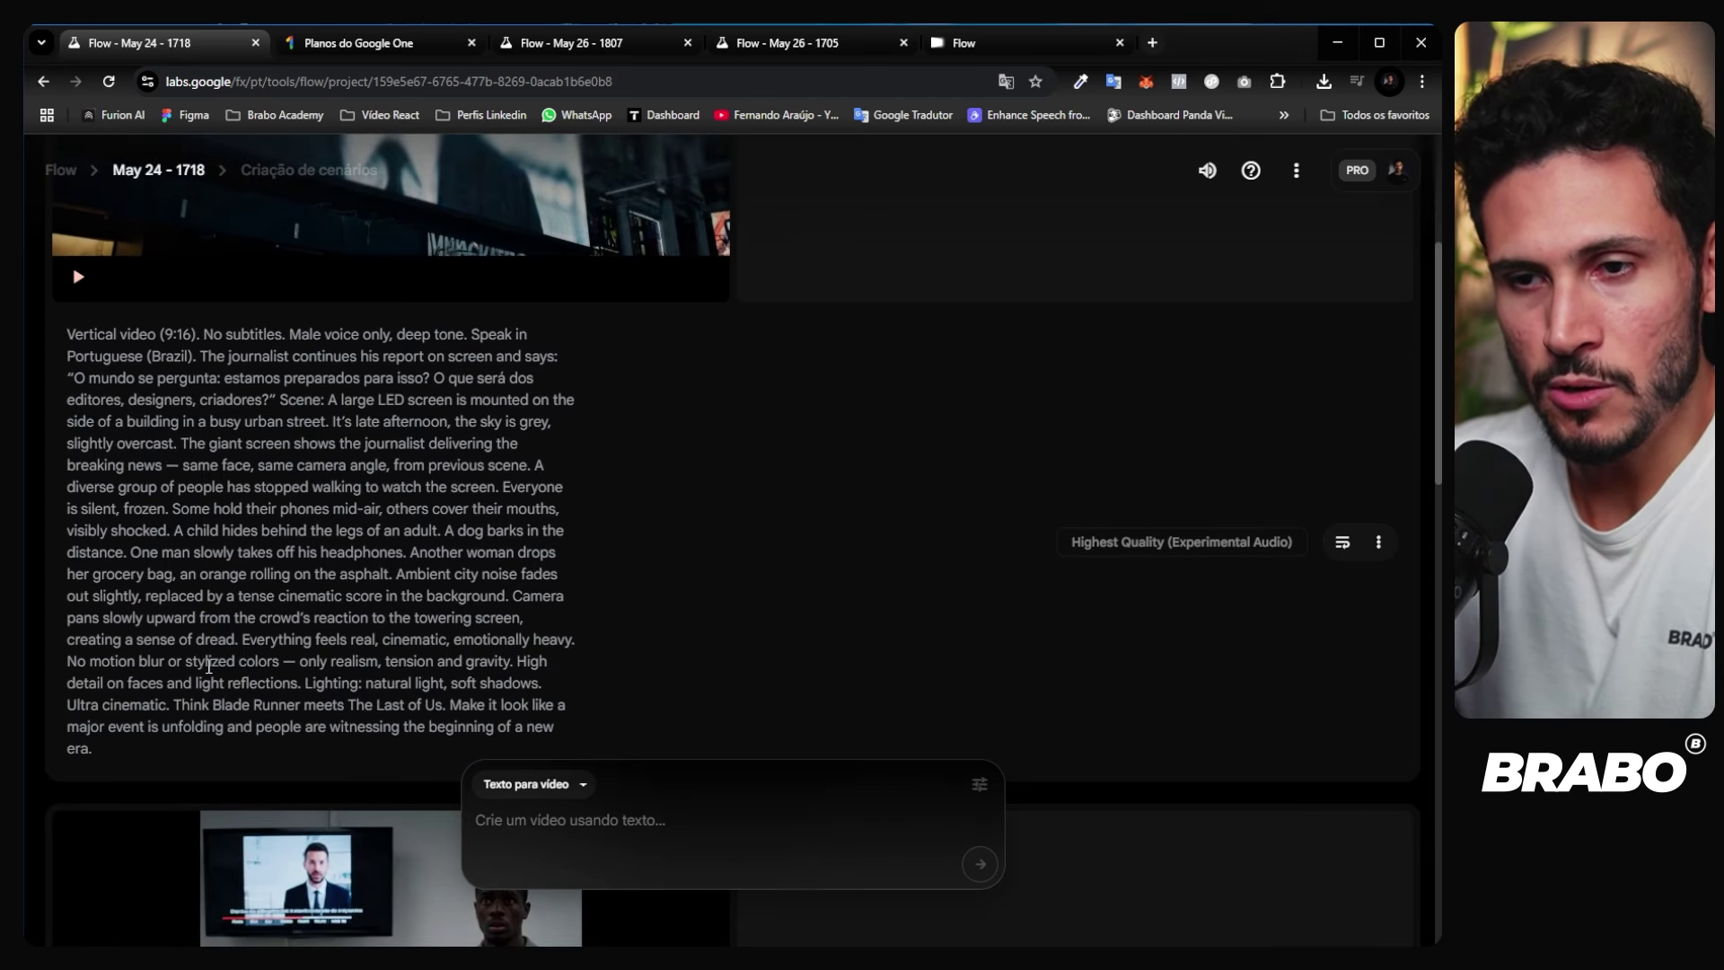
scroll(222, 669, "up", 4)
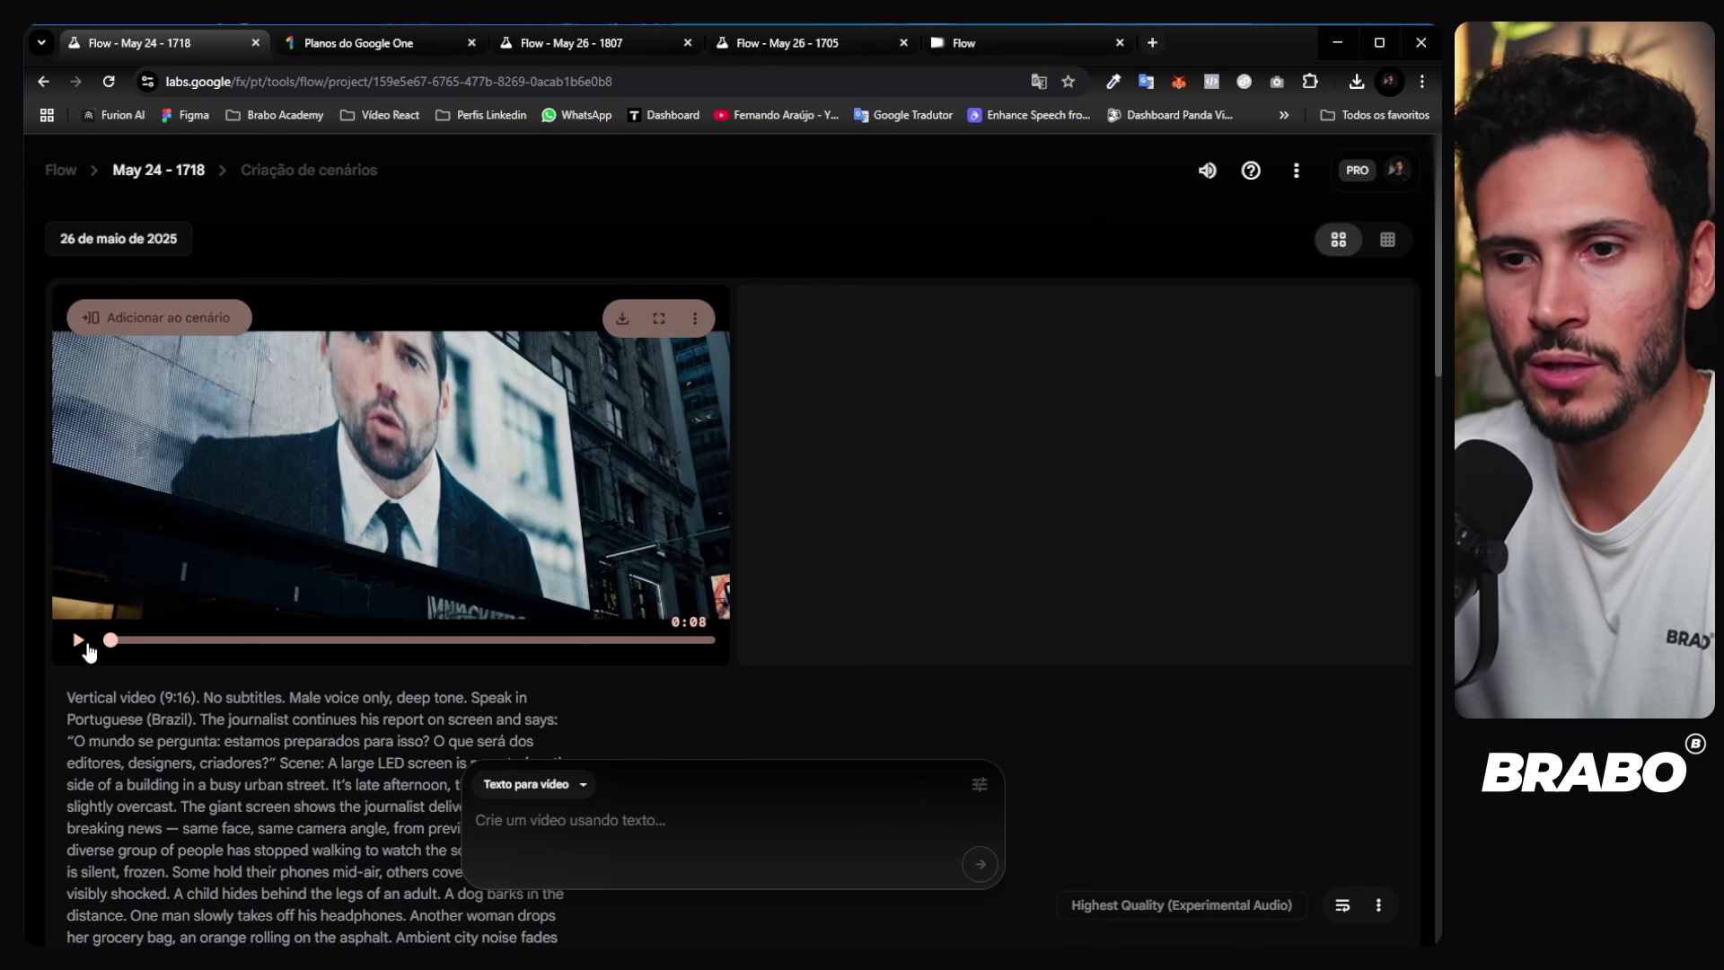
left_click(78, 641)
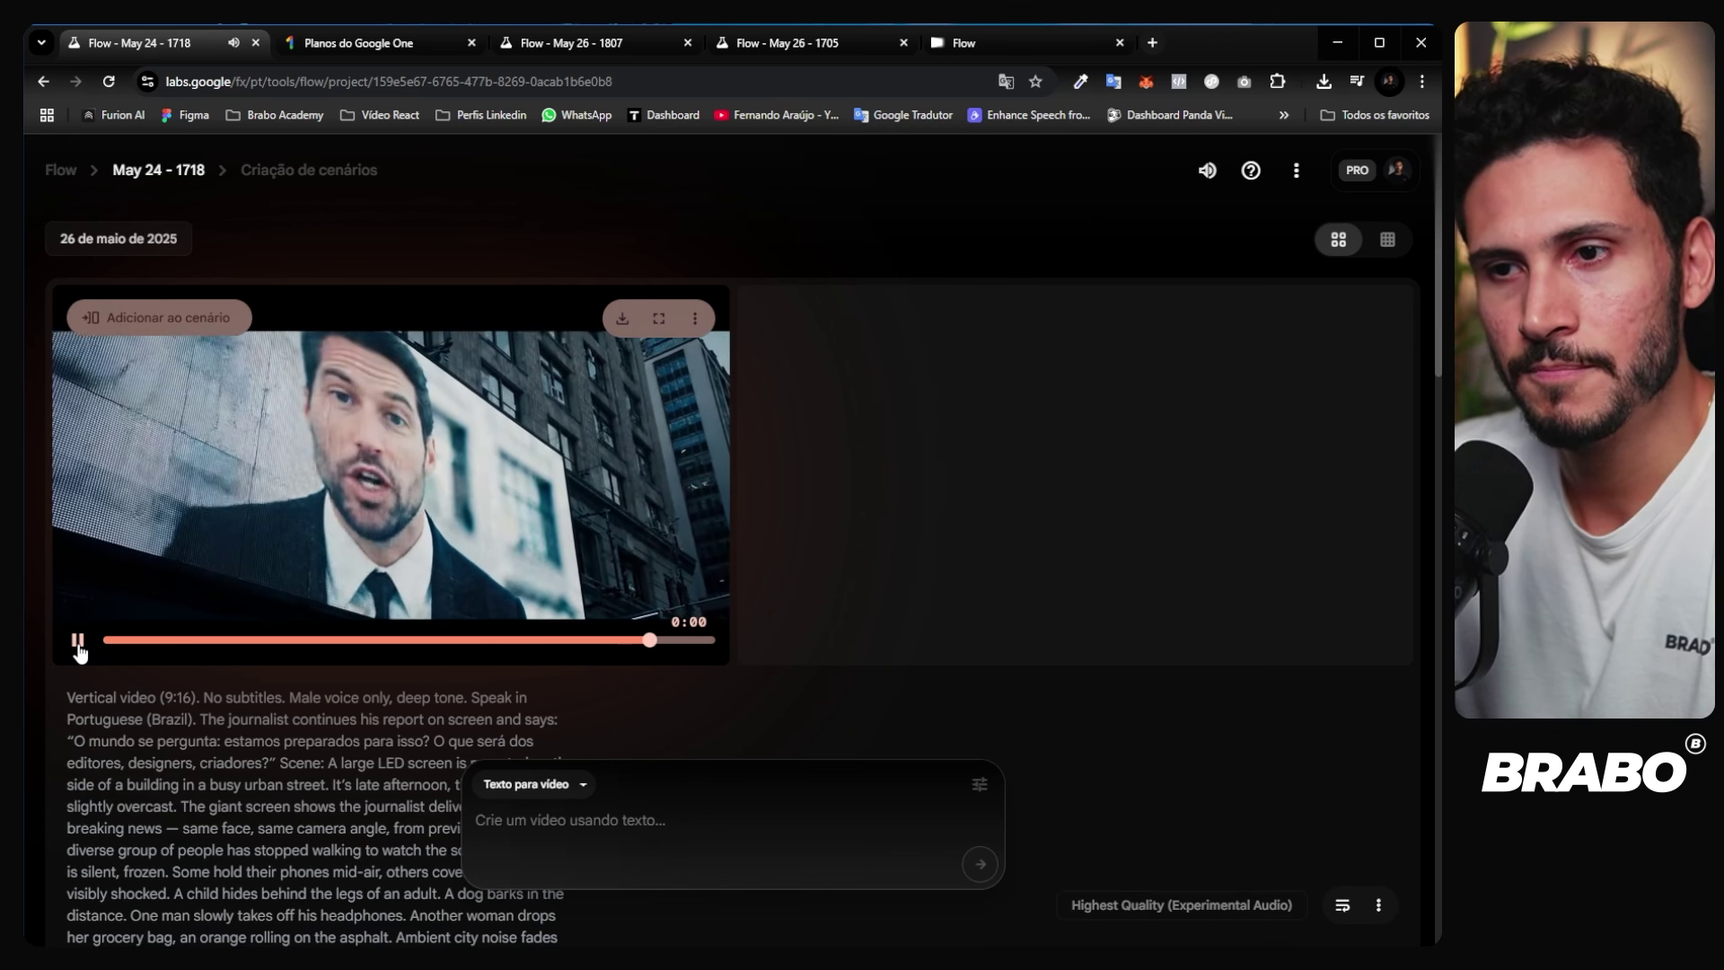
left_click(77, 641)
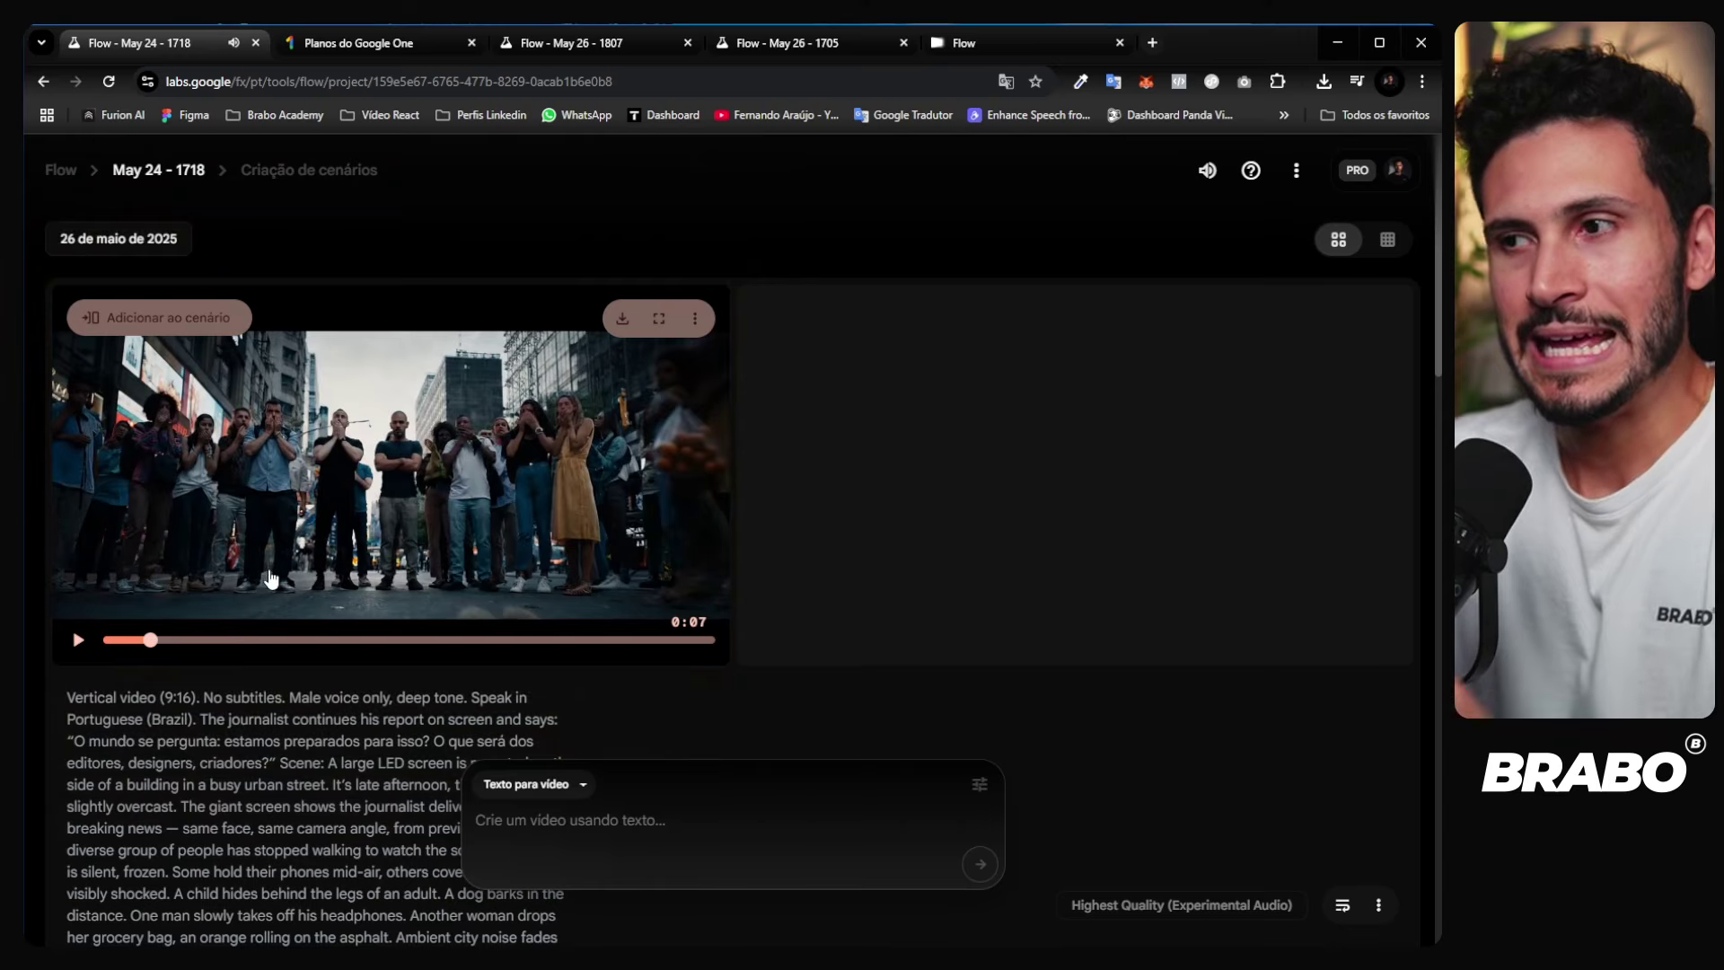
Step: Look through the May 26 - 1807 project and place the May 26 - 1705 project's browser tab ahead of it
scroll(300, 528, "down", 3)
scroll(300, 527, "down", 10)
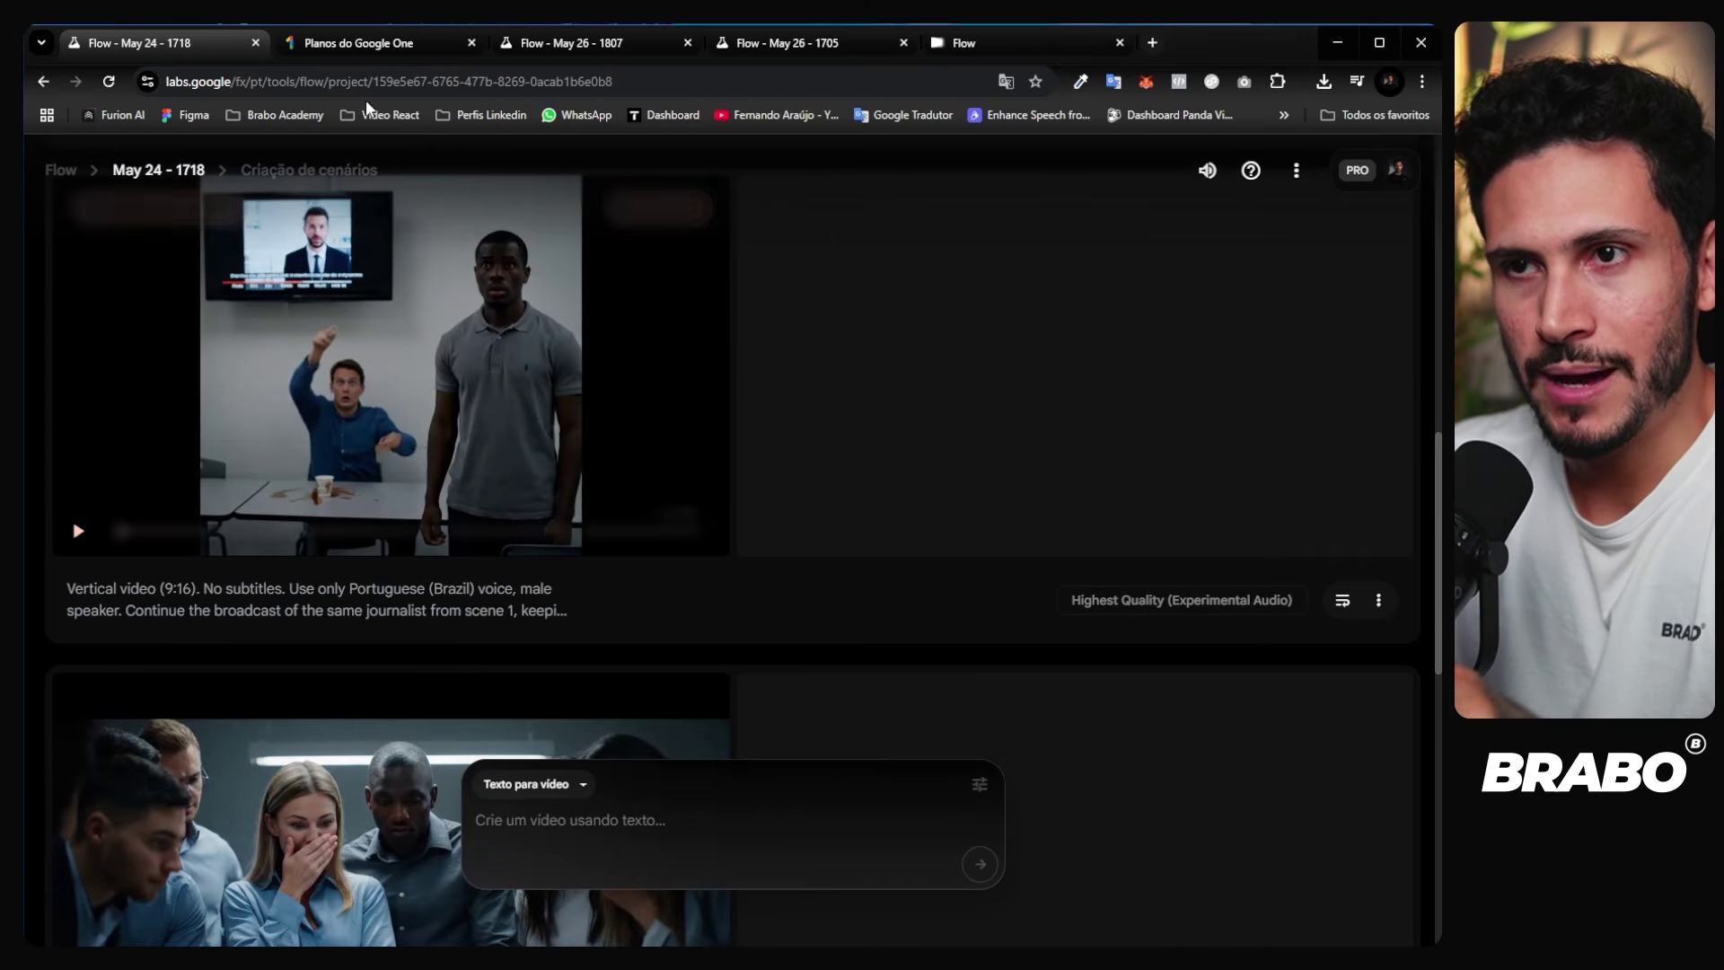
left_click(568, 47)
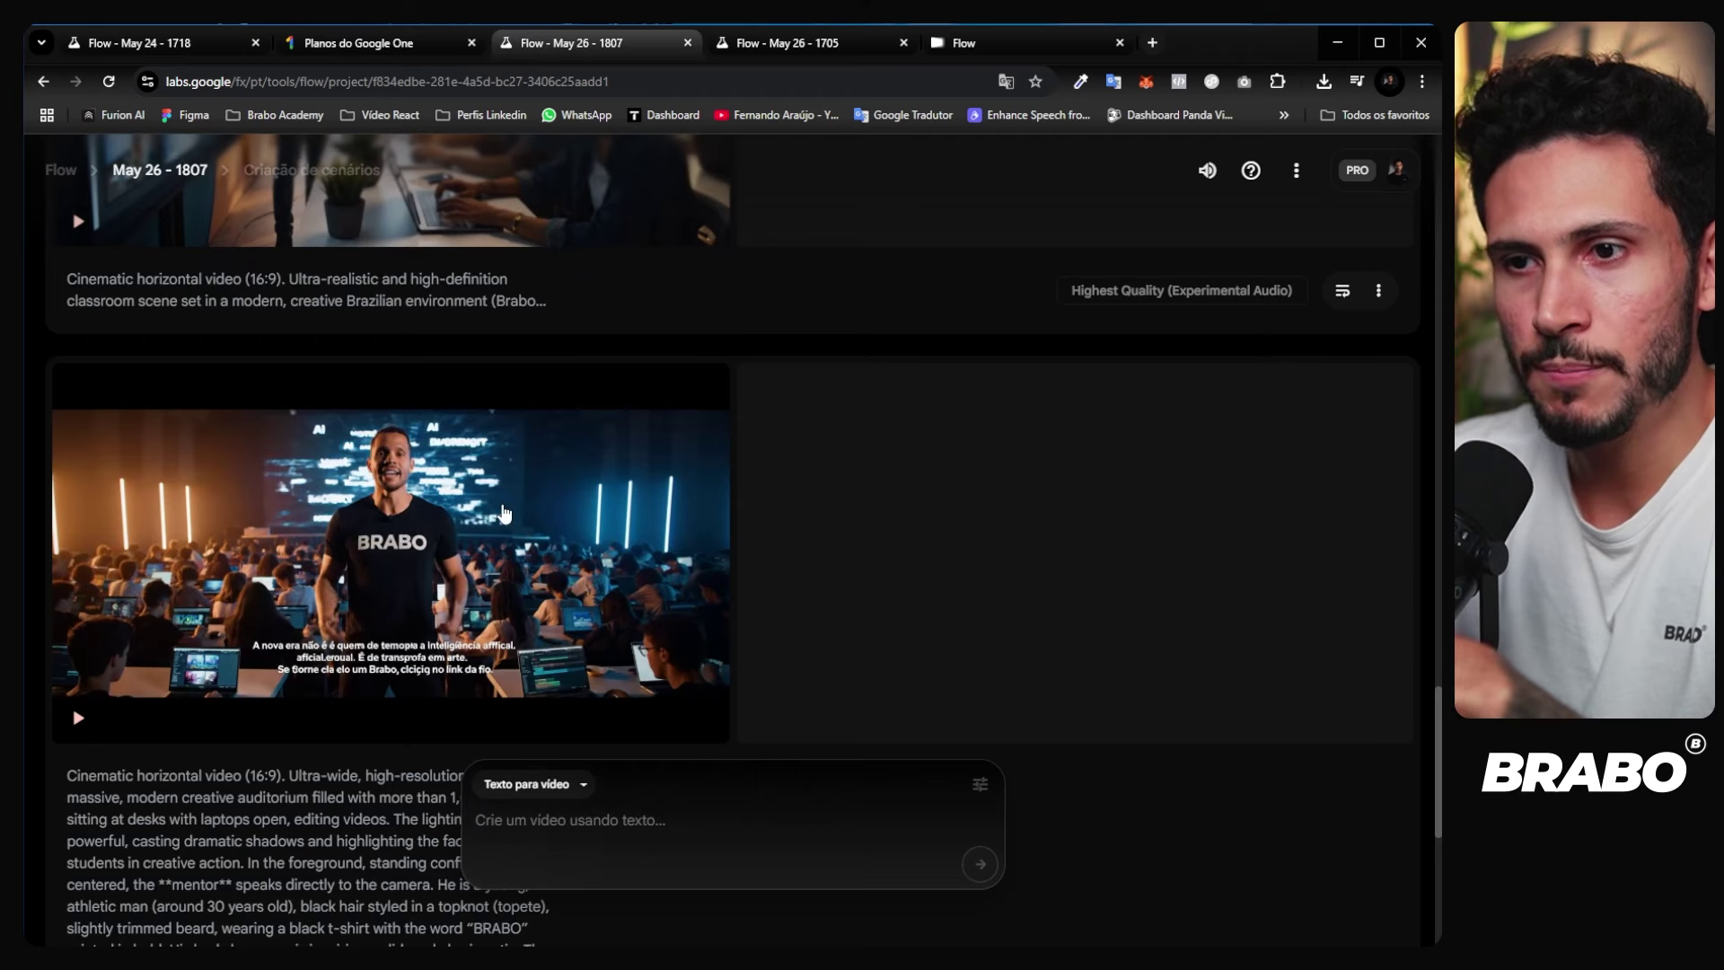
scroll(503, 505, "down", 8)
left_click_drag(793, 39, 584, 49)
Step: Find the 16:9 newsroom reporter clip in the May 26 - 1705 project and read its full prompt
scroll(373, 406, "down", 20)
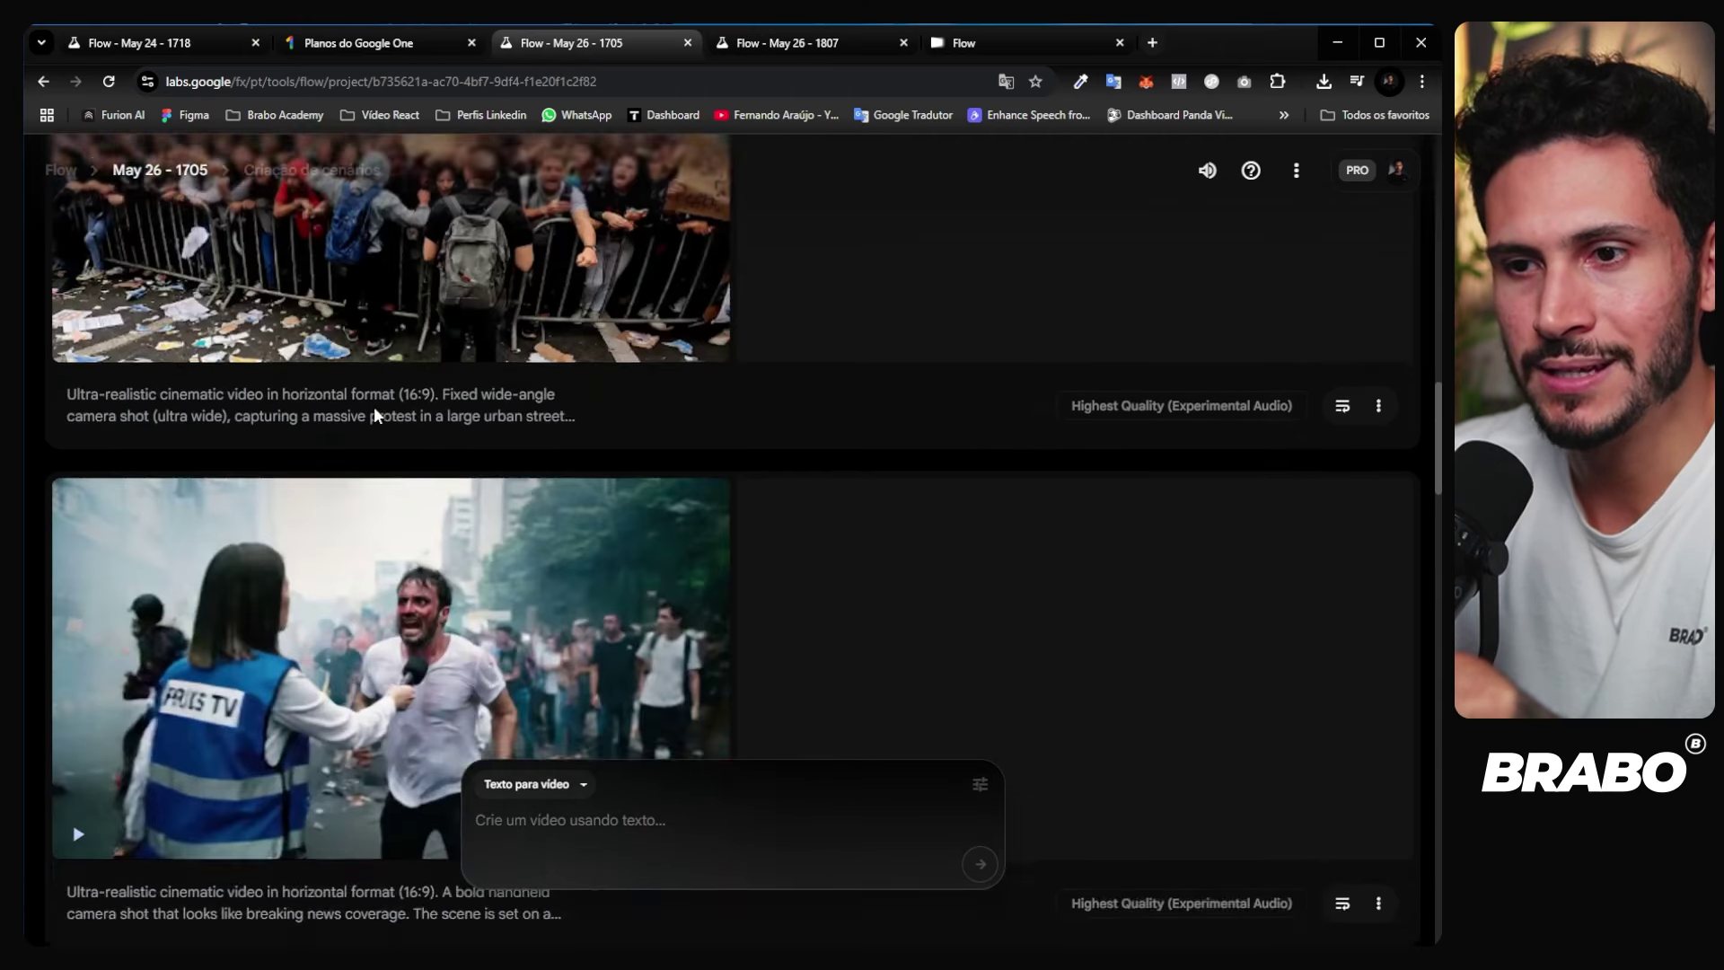
scroll(374, 411, "down", 15)
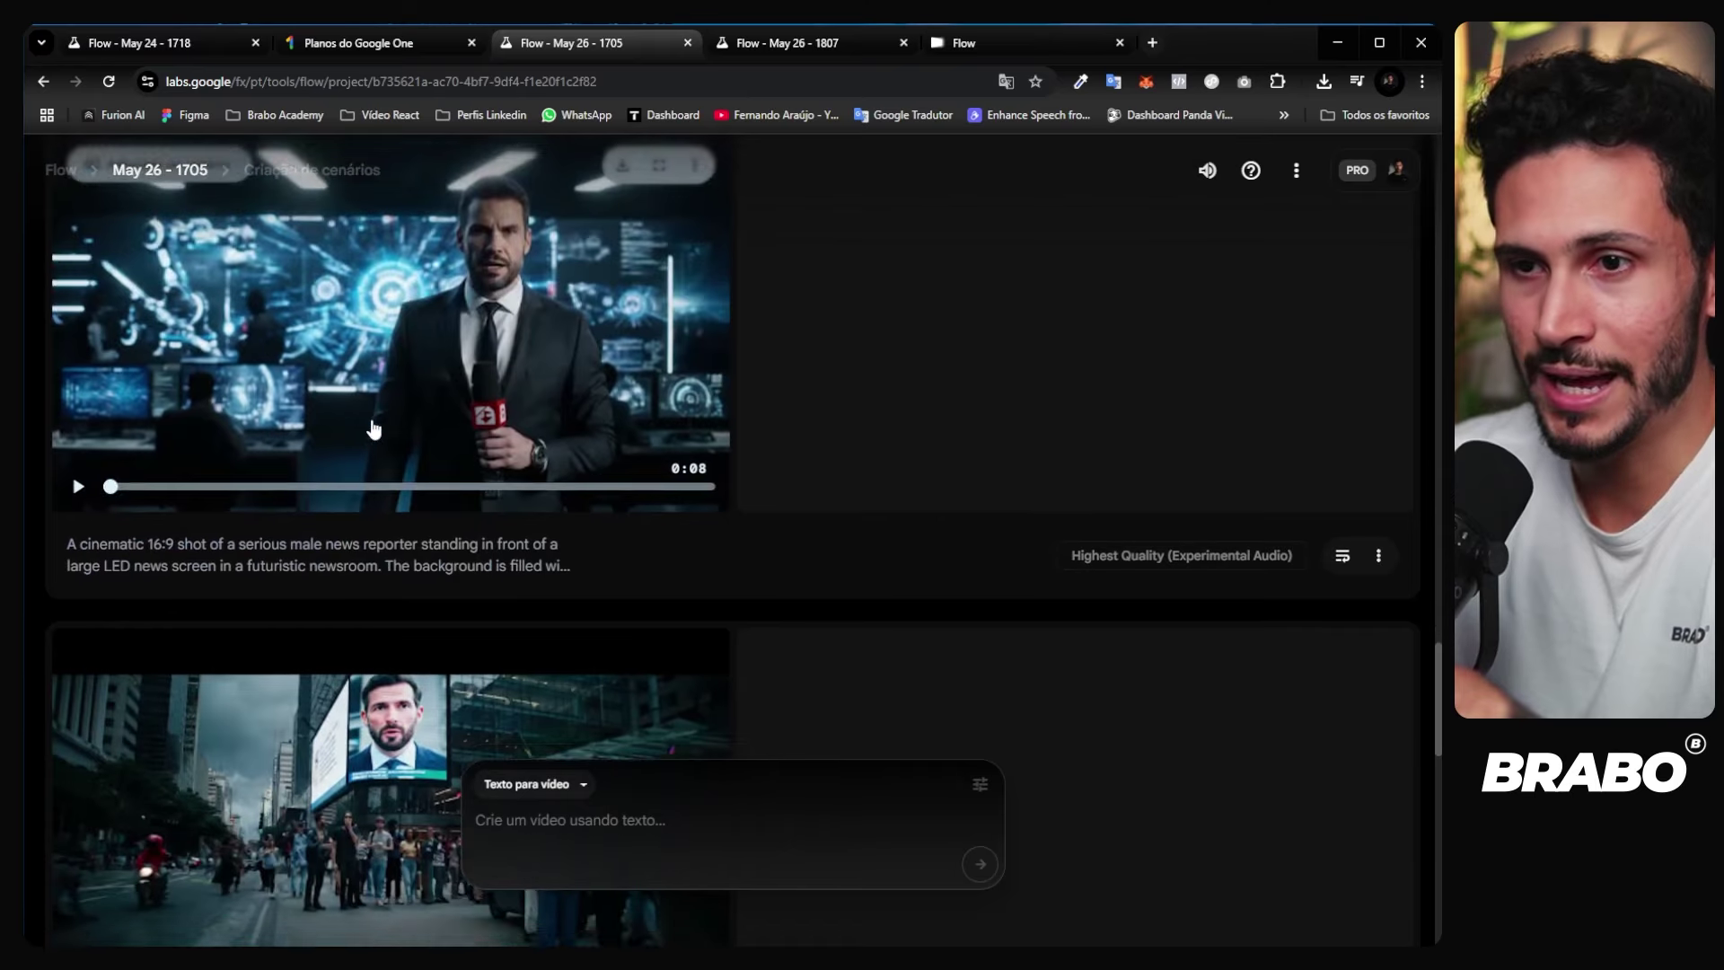
scroll(420, 539, "up", 2)
scroll(359, 593, "down", 2)
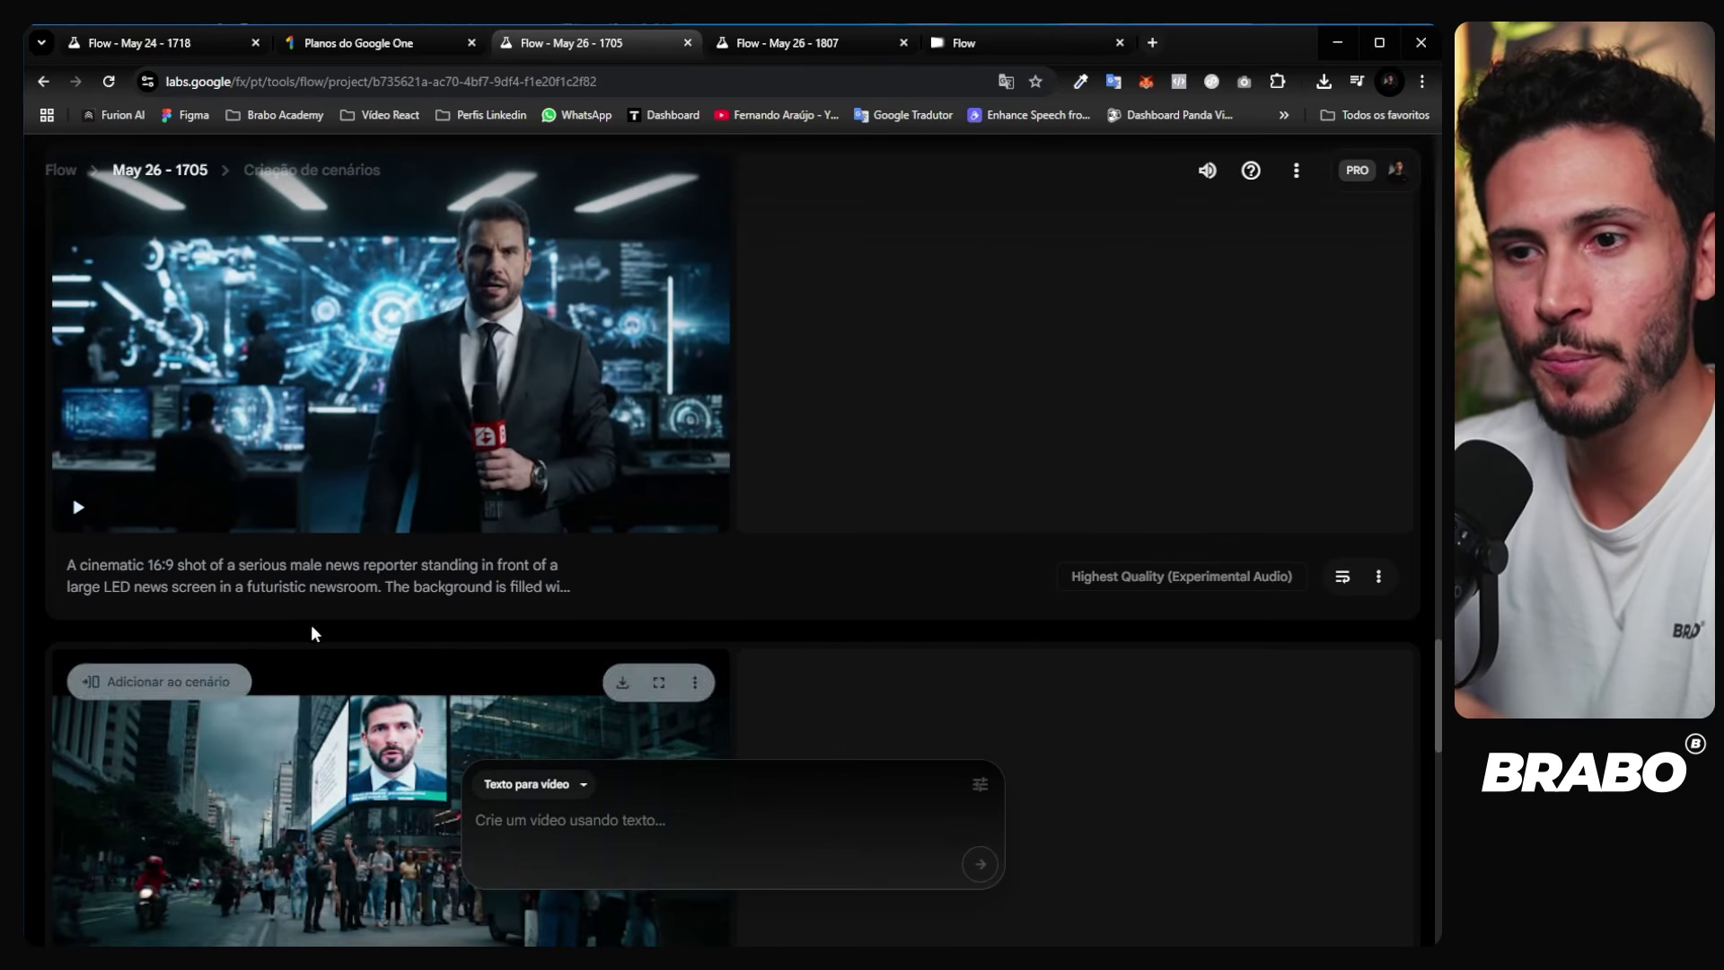
left_click(265, 581)
scroll(153, 584, "down", 2)
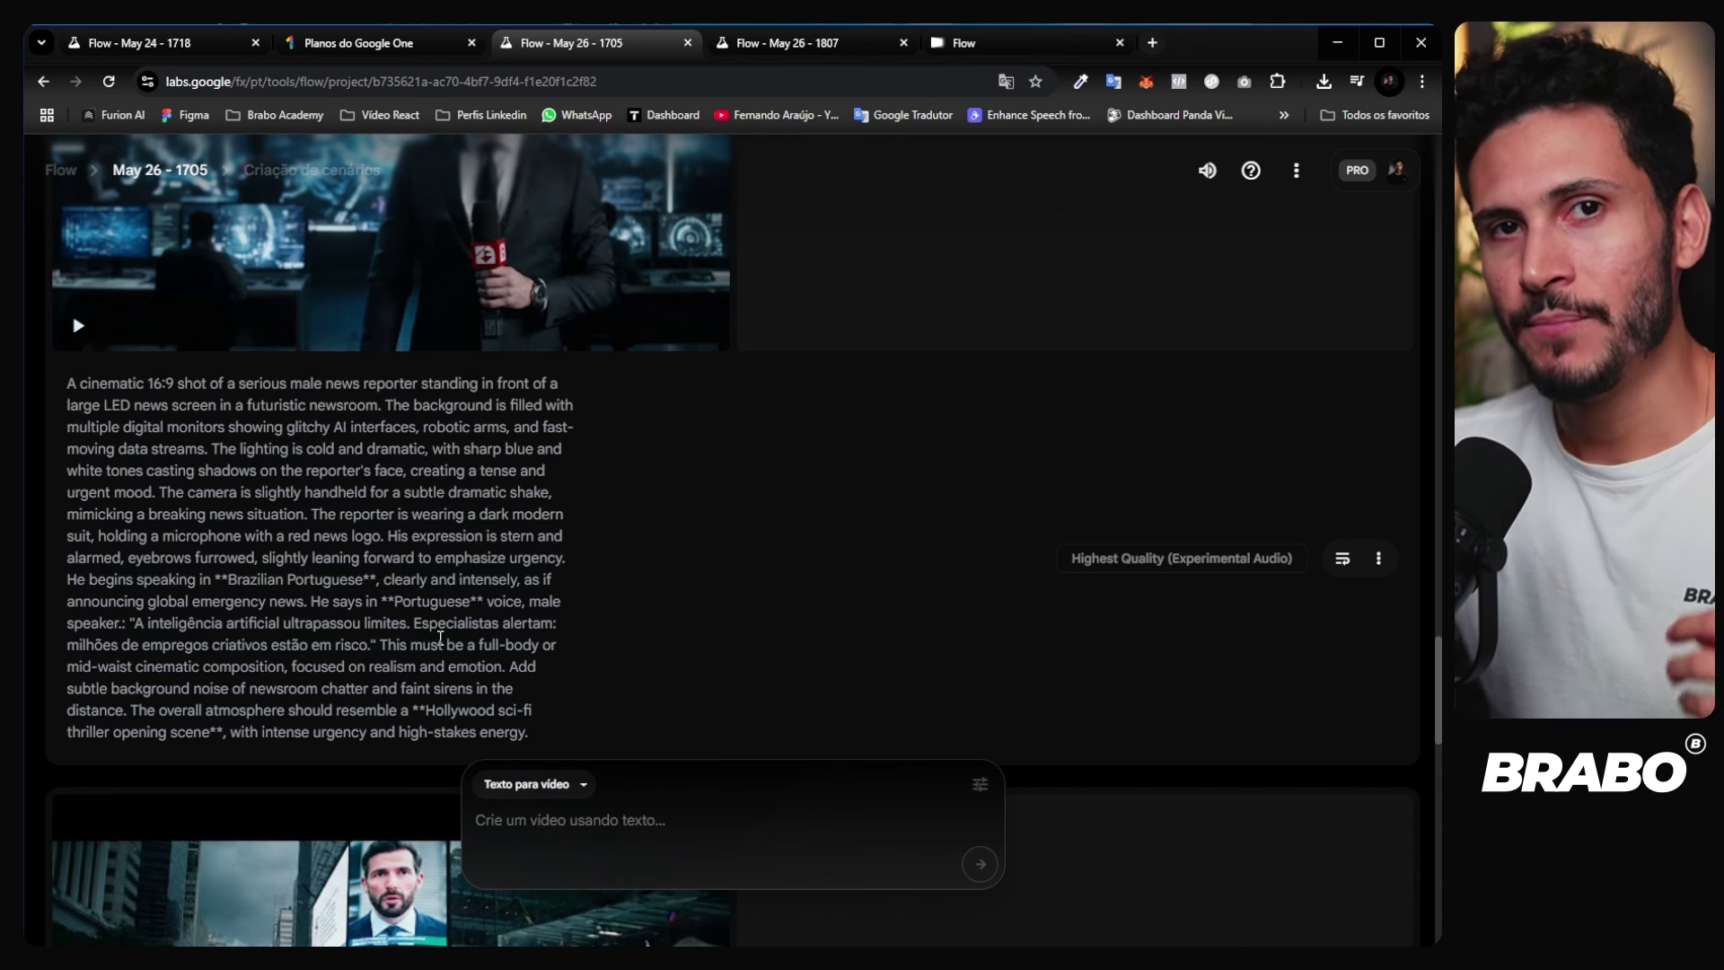
scroll(626, 546, "up", 2)
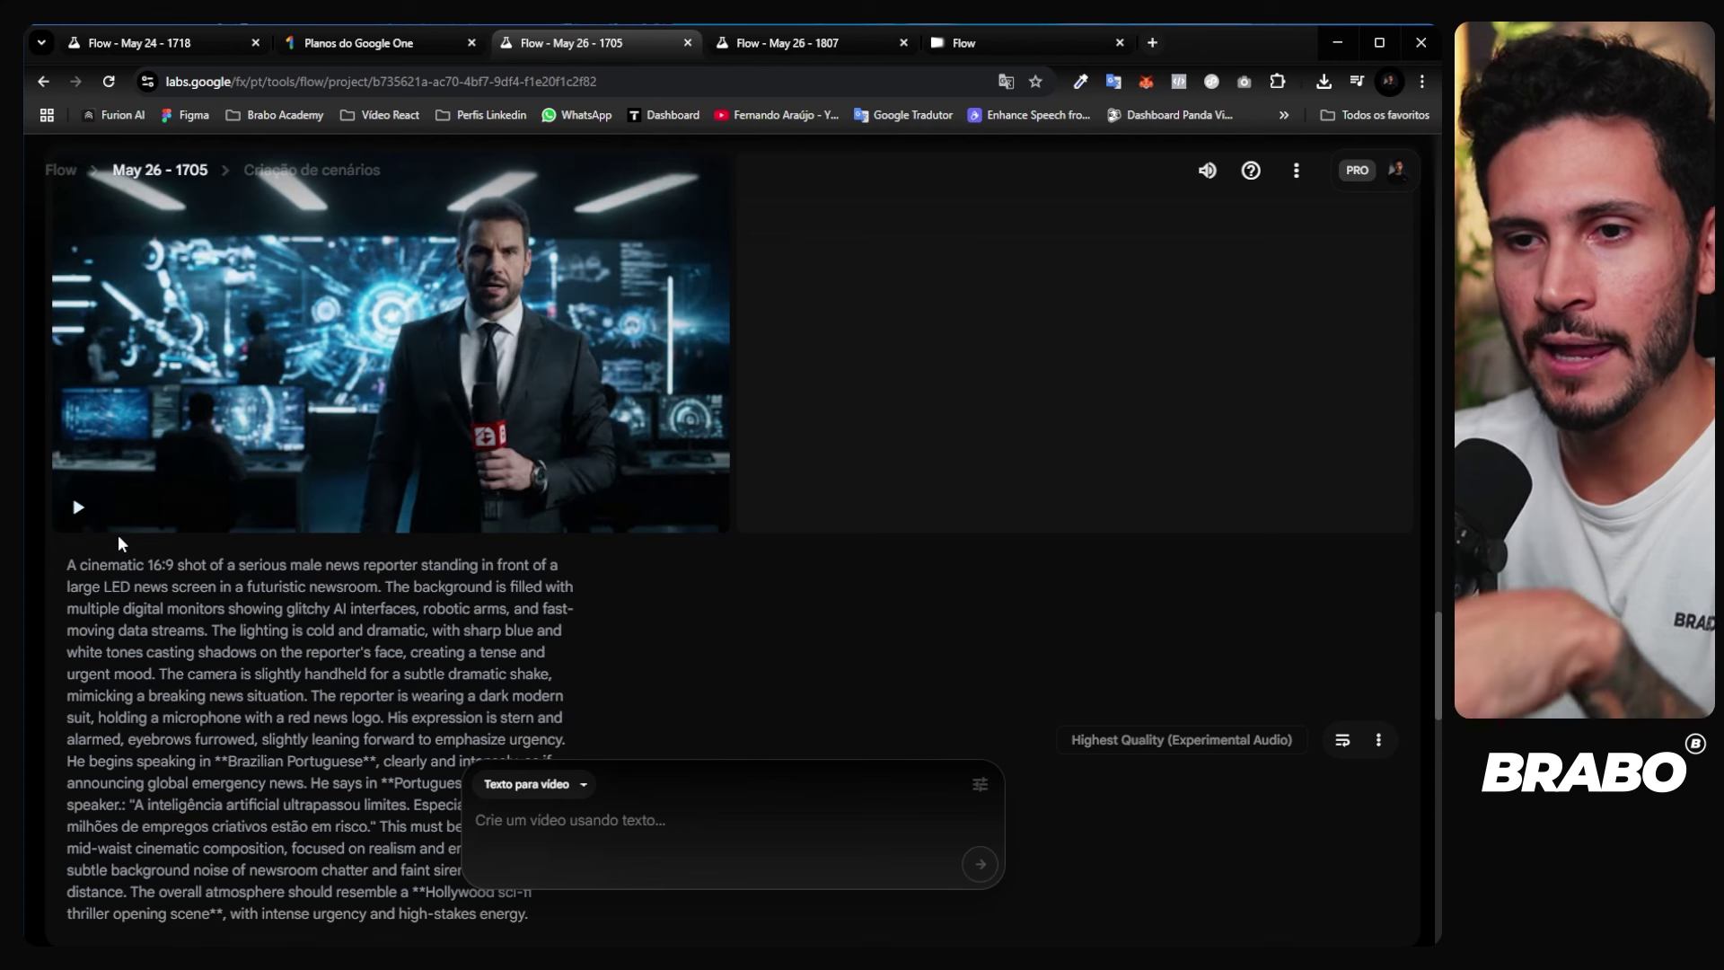
Step: Play the 16:9 newsroom reporter clip to check the generated speech and framing
mouse_move(192, 471)
scroll(192, 471, "up", 1)
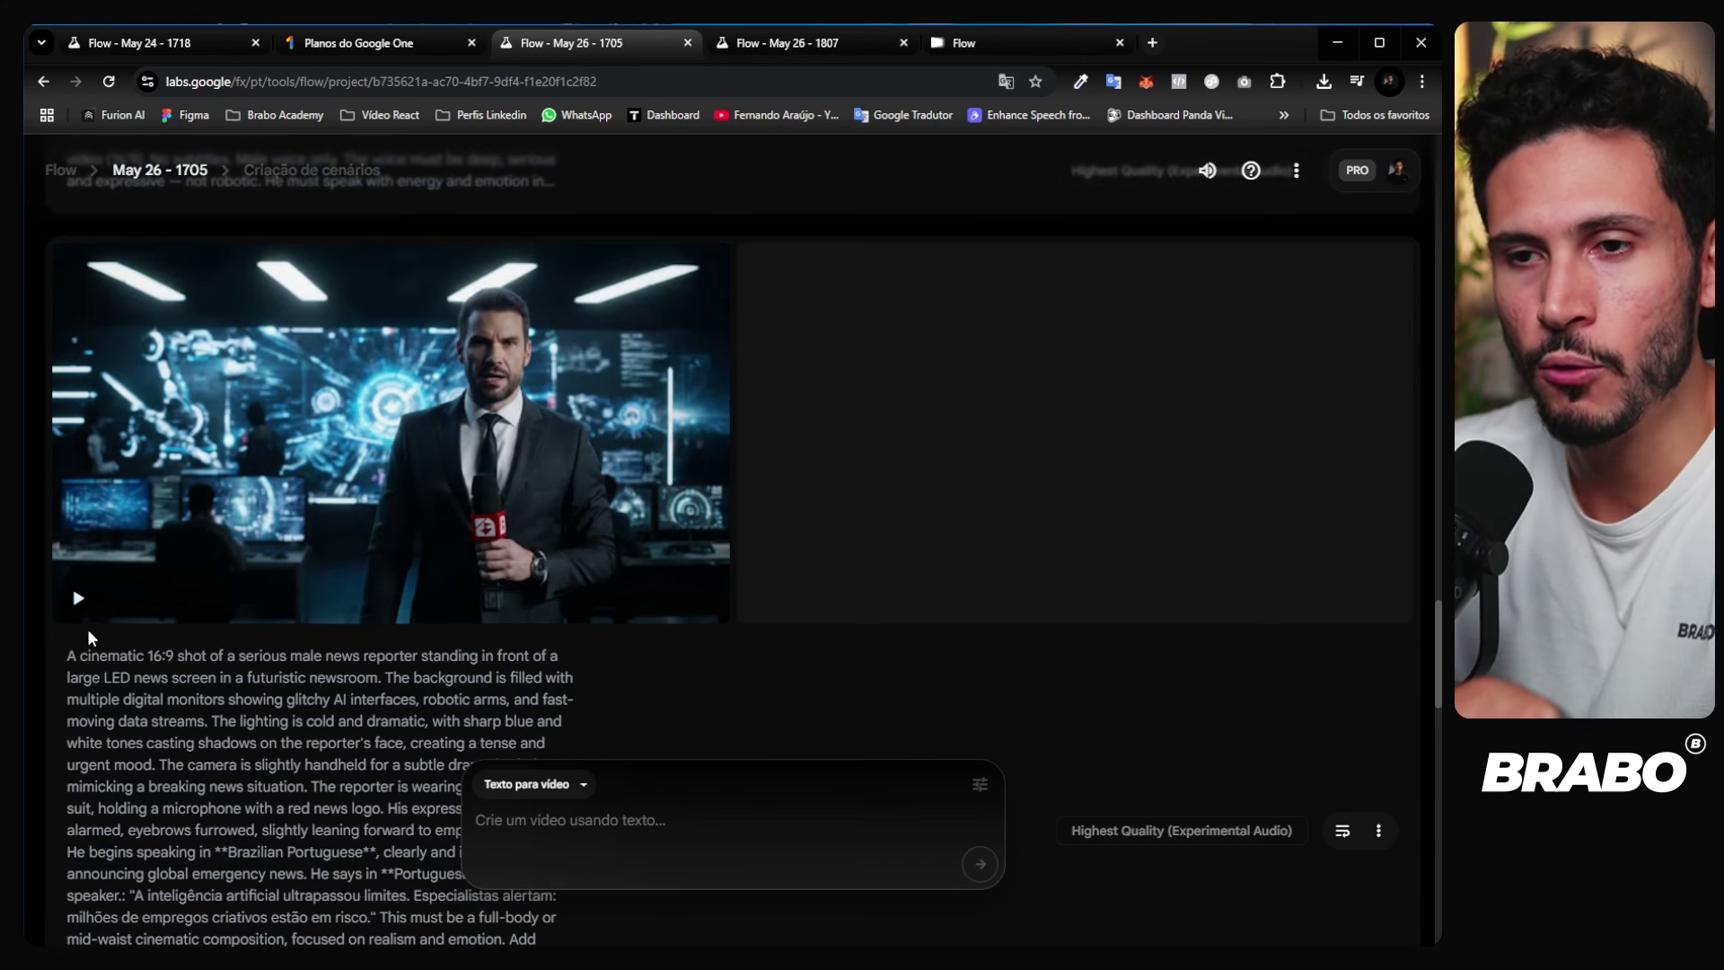
left_click(78, 599)
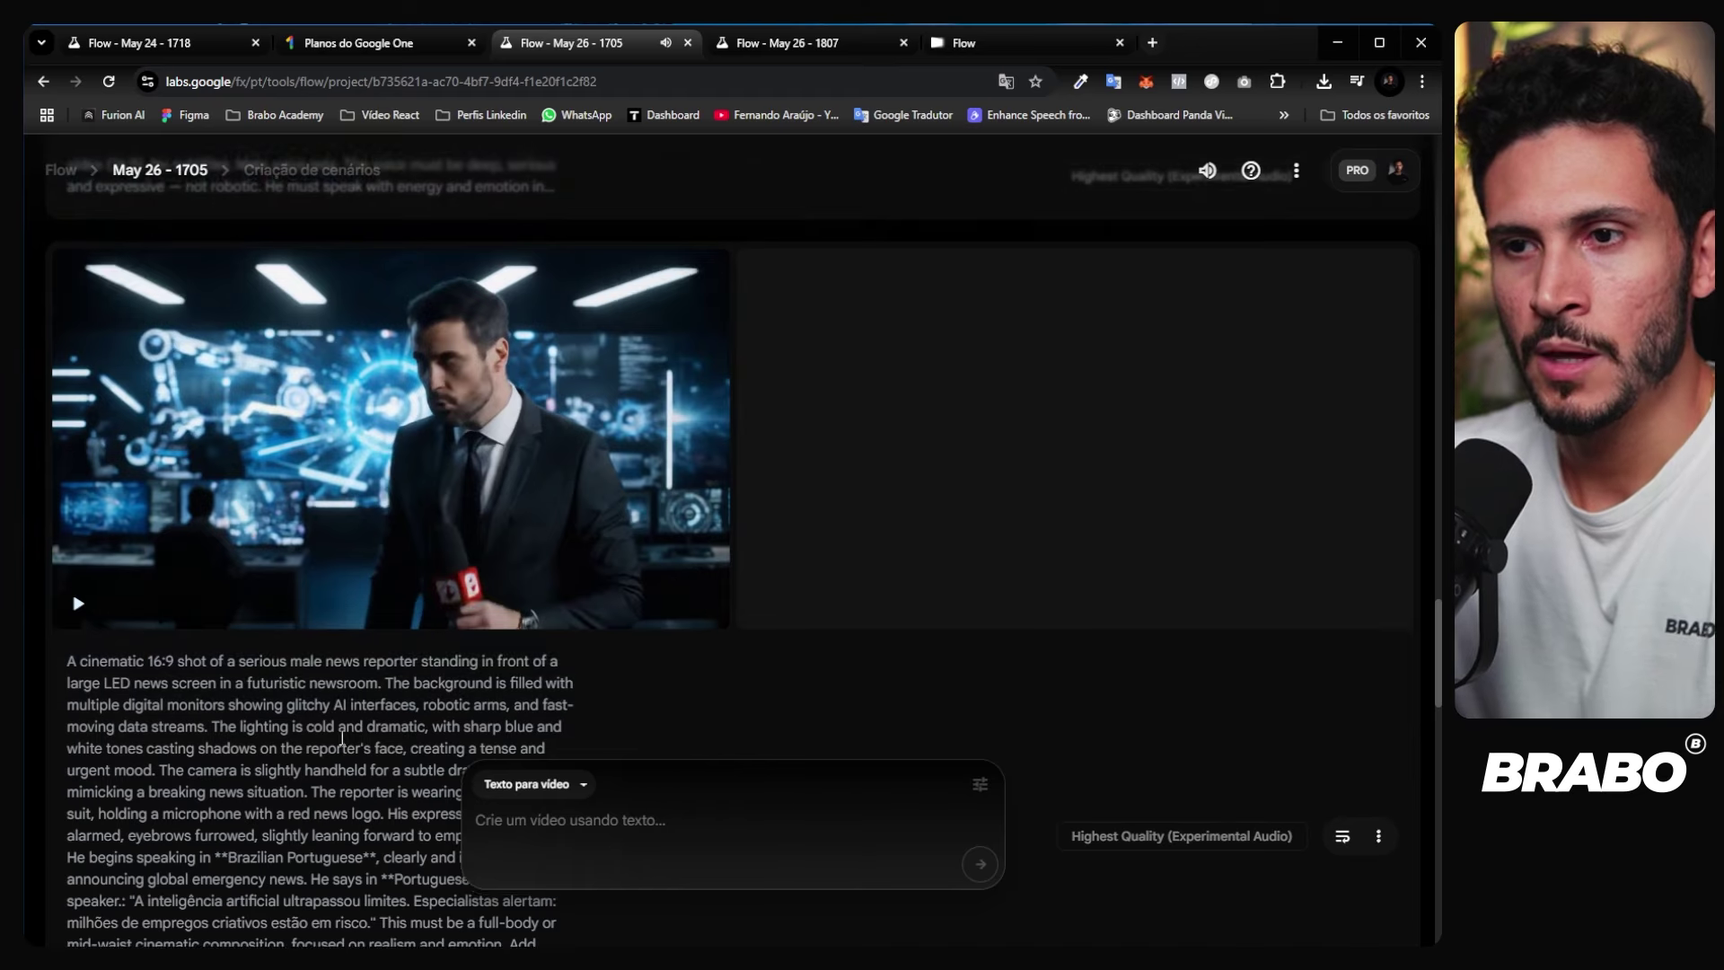
scroll(438, 471, "up", 1)
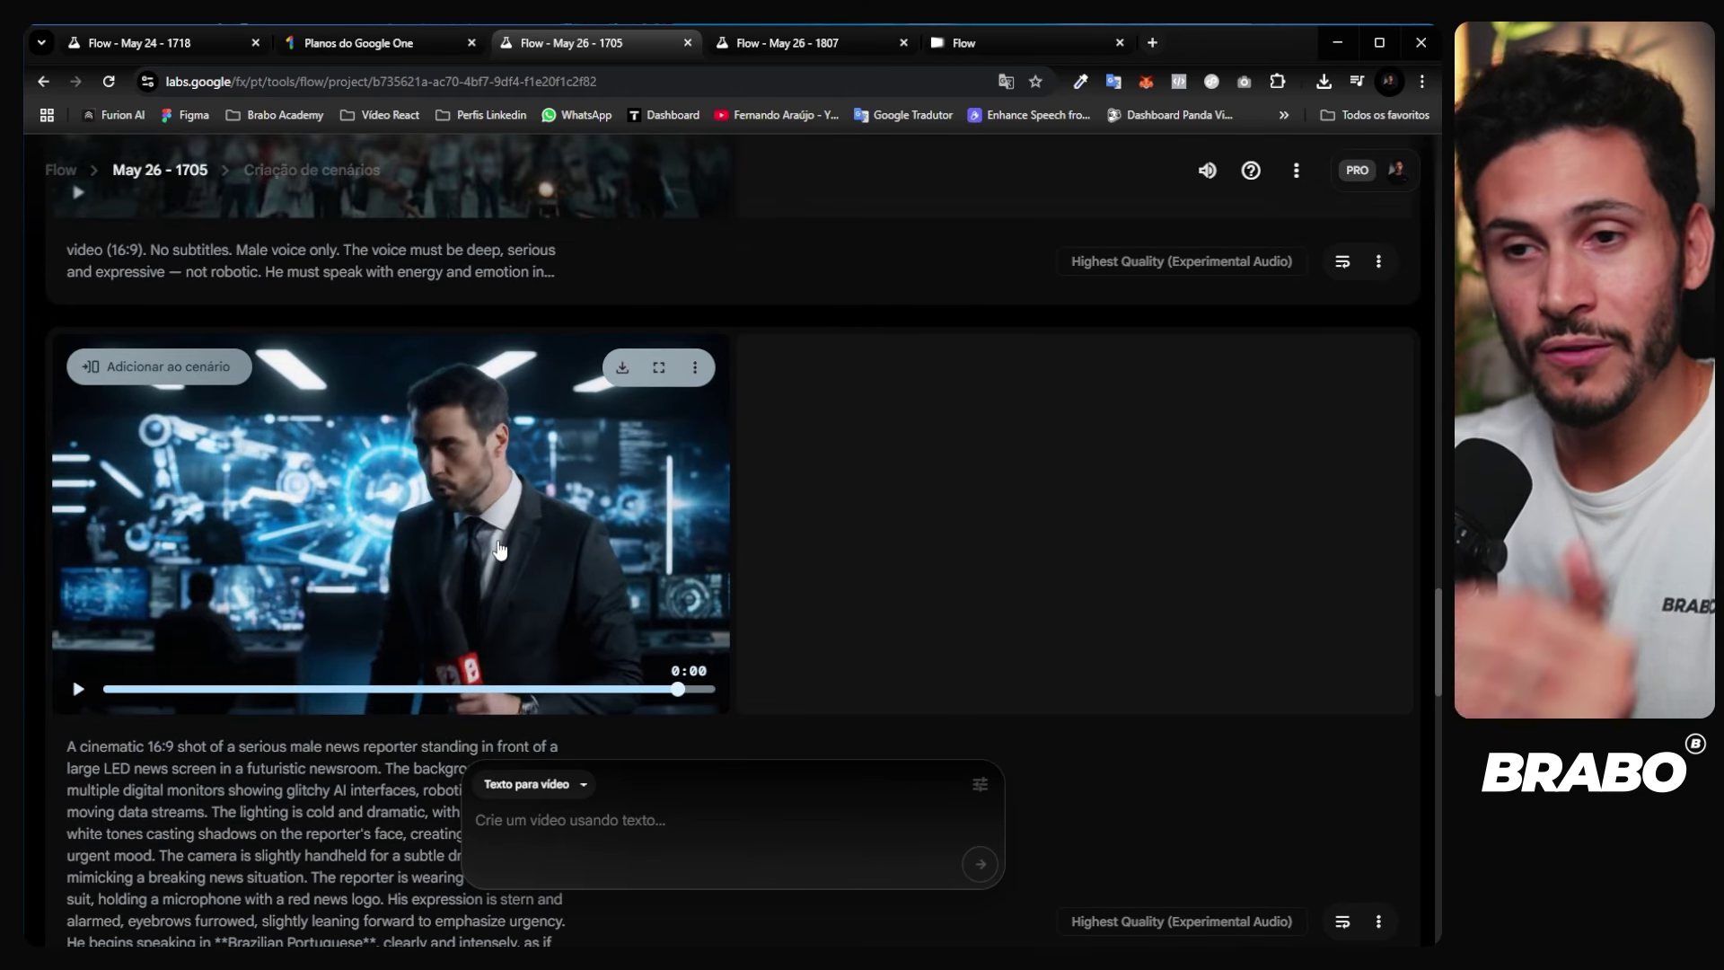
Step: Copy the full 16:9 newsroom reporter prompt and translate it from English to Brazilian Portuguese in Google Tradutor
scroll(335, 614, "down", 2)
scroll(335, 614, "down", 2)
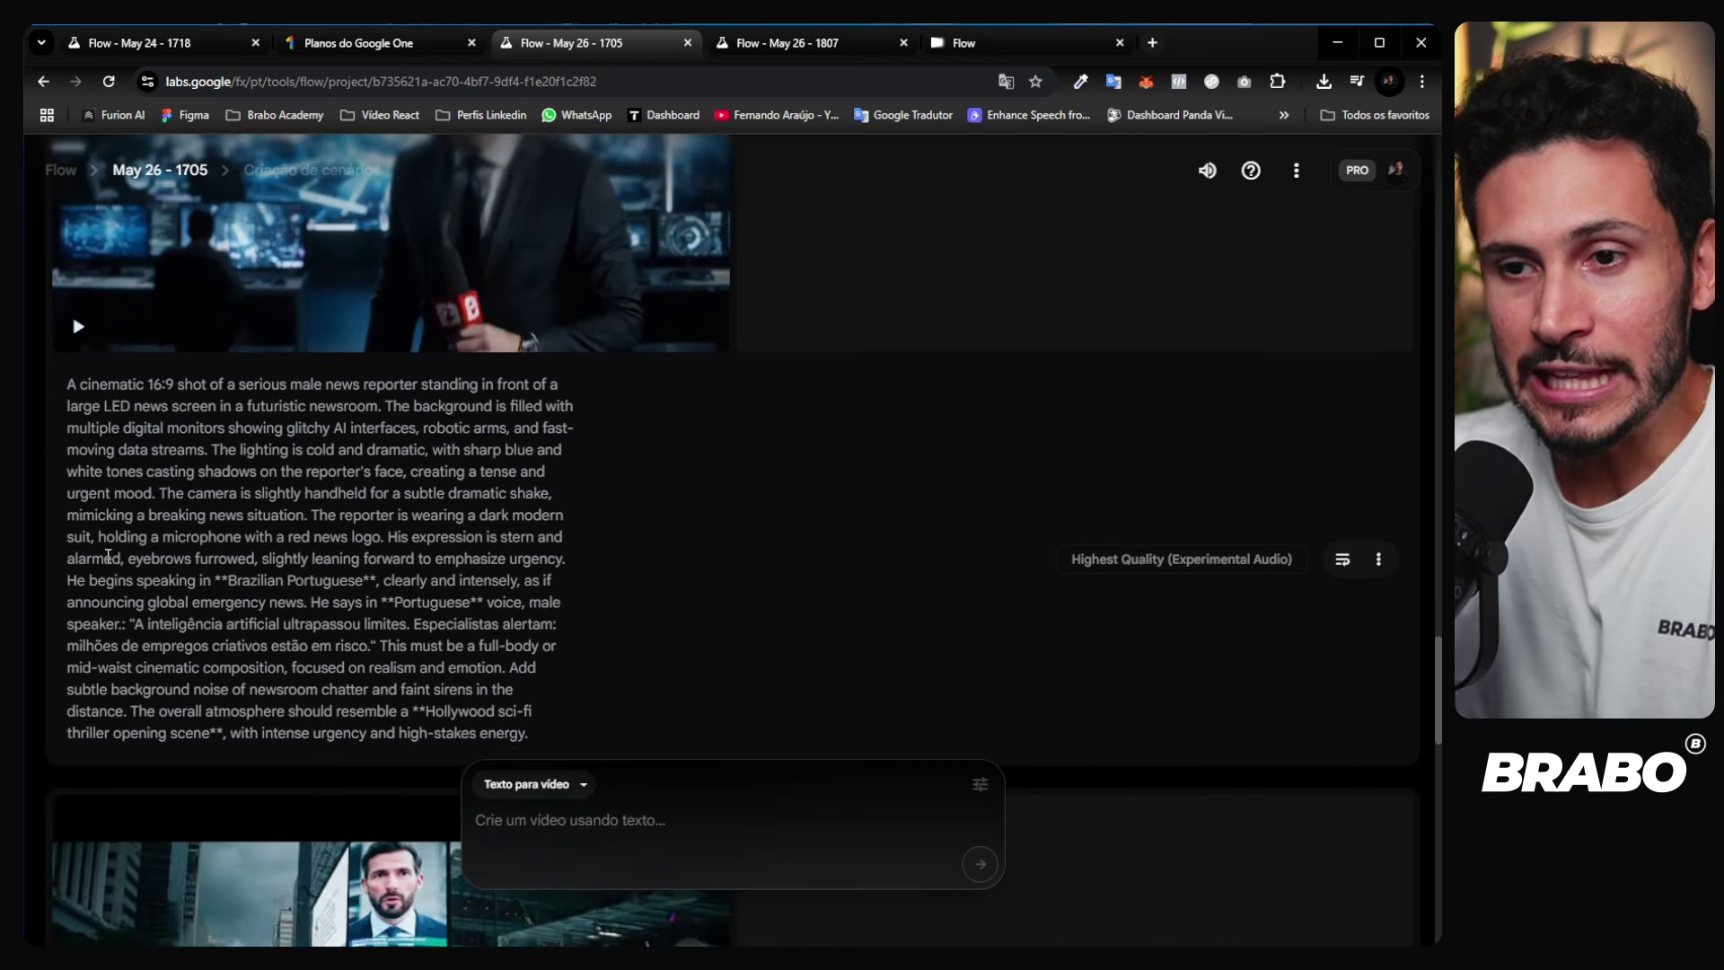
left_click_drag(69, 380, 553, 731)
key("ctrl+c")
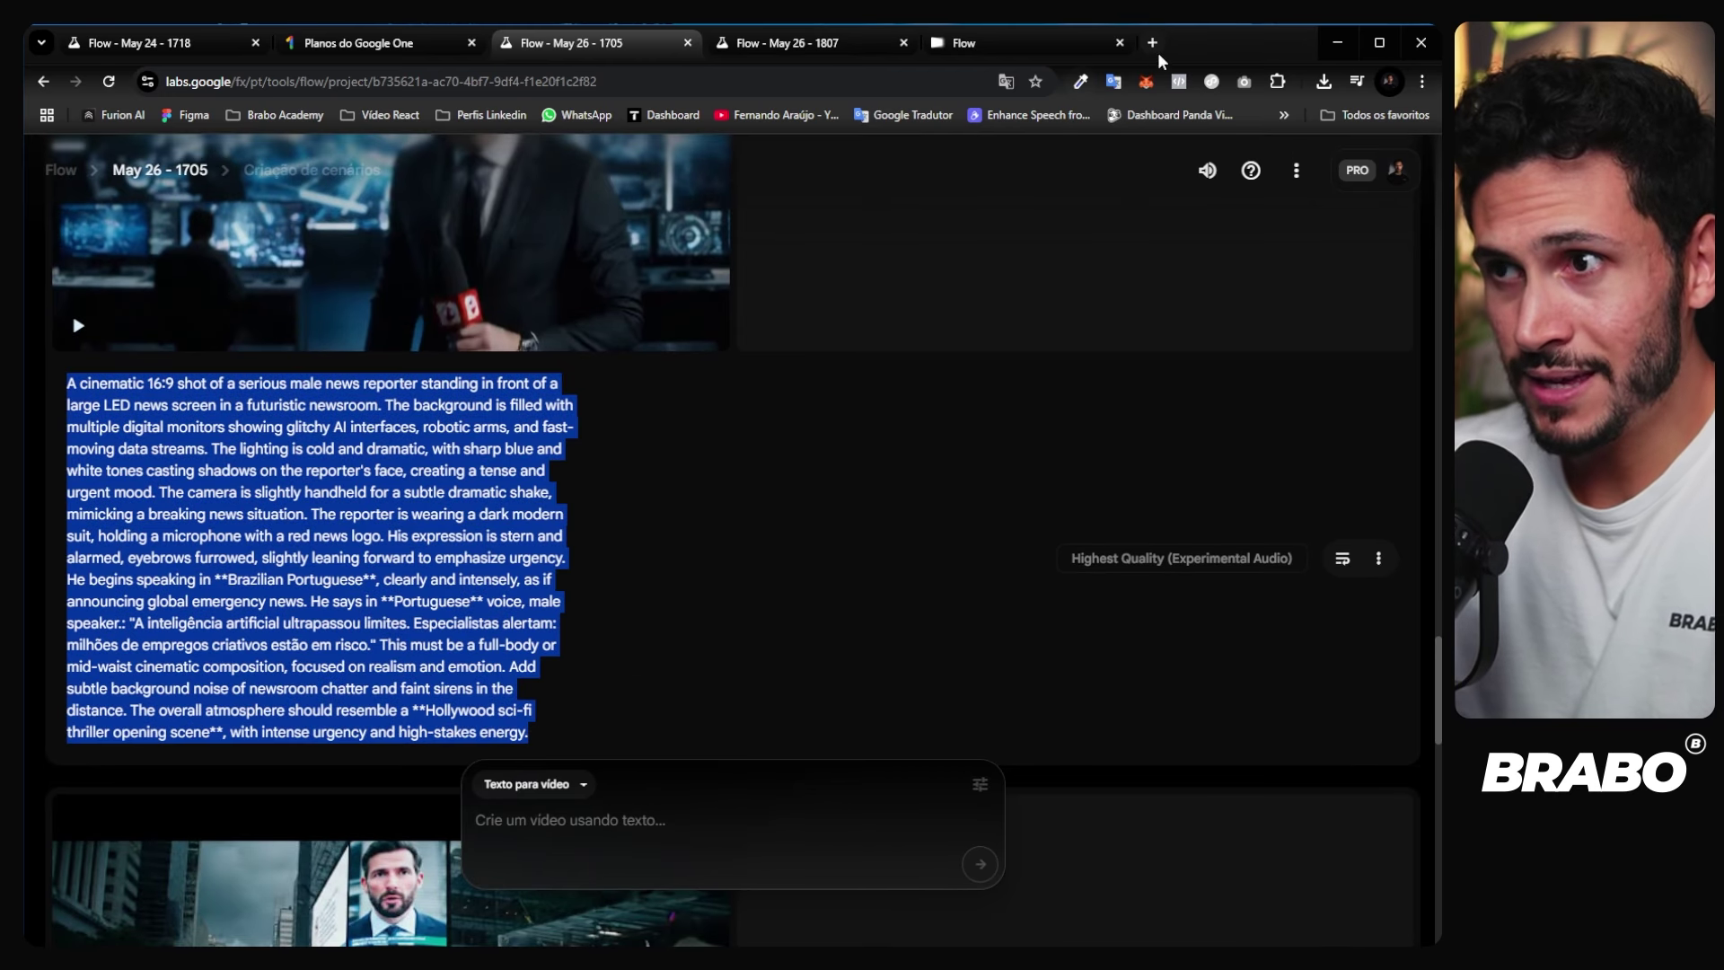
middle_click(912, 115)
left_click(1145, 51)
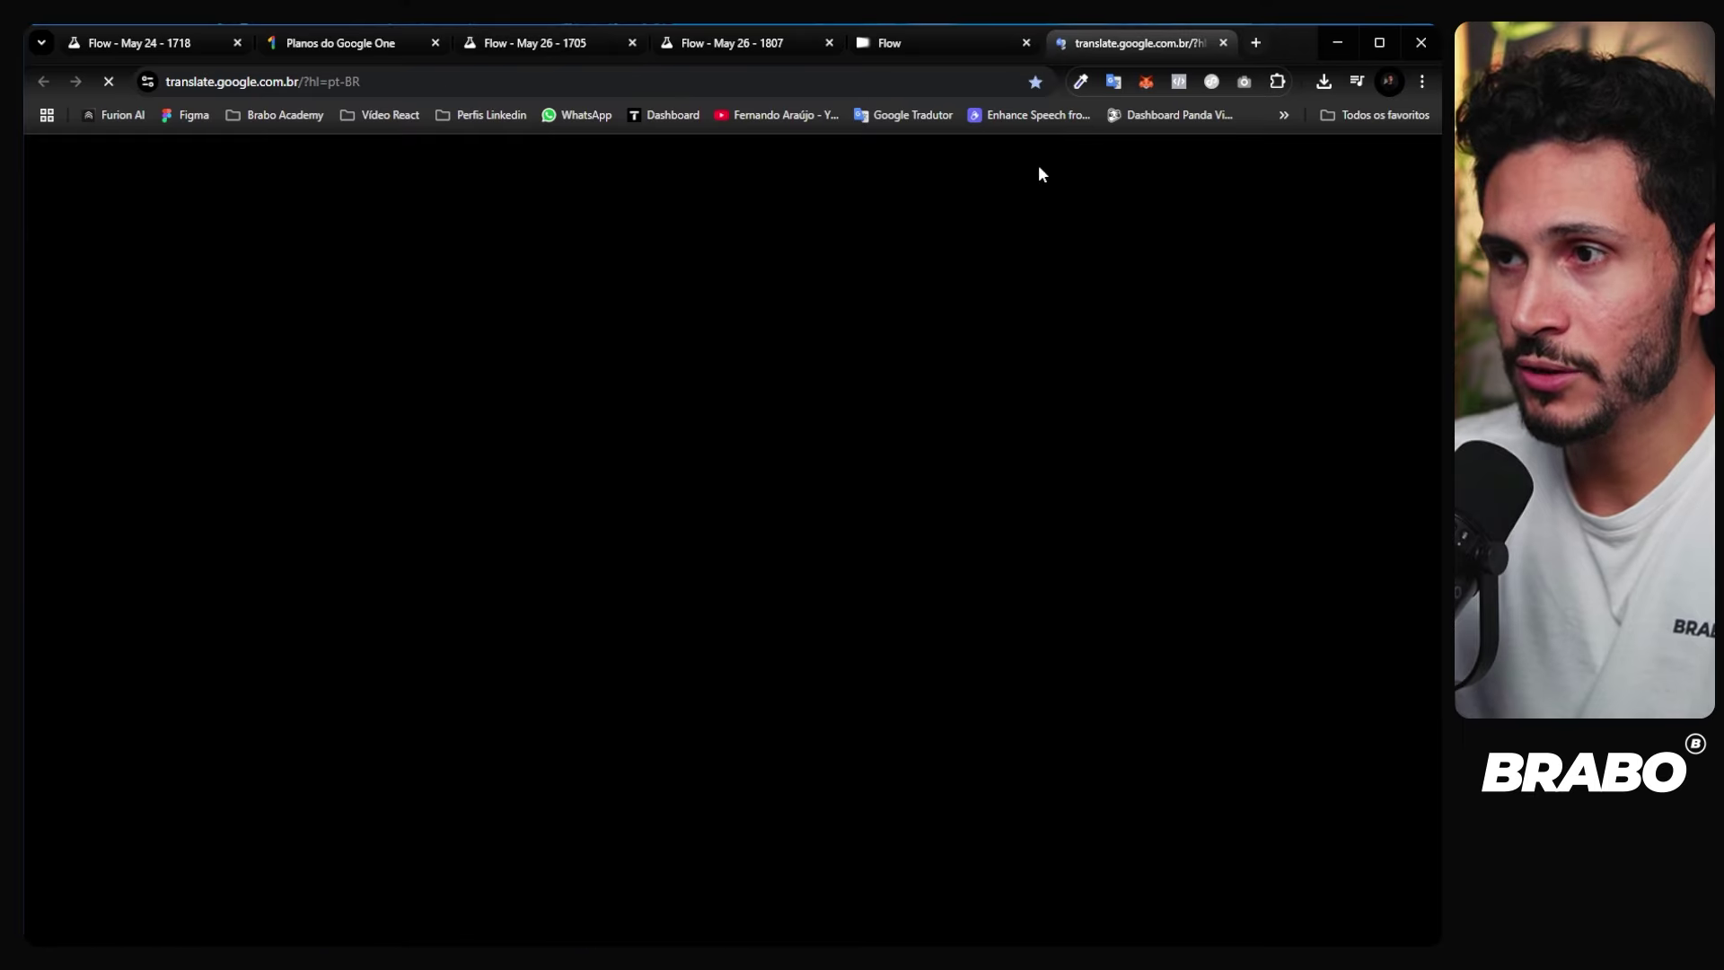
left_click(424, 286)
key("ctrl+v")
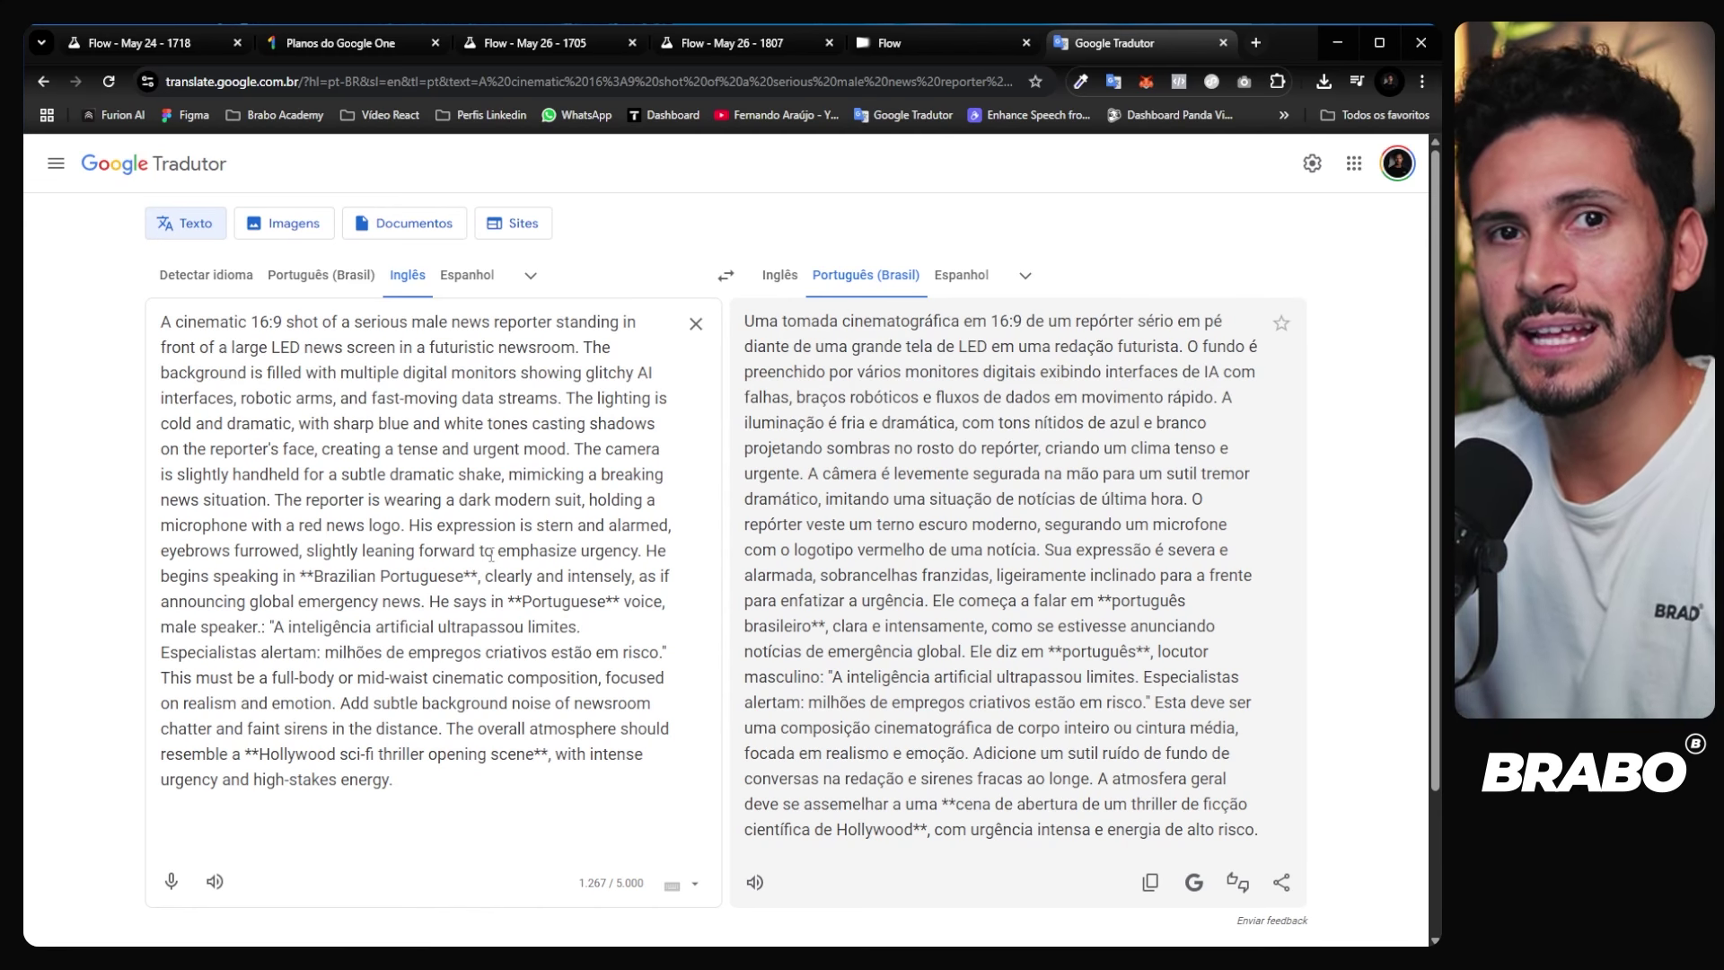
Step: Switch to ChatGPT's MARKETING conversation, review the seven-scene script and the Scene 2 prompts, and minimize its window
left_click(563, 50)
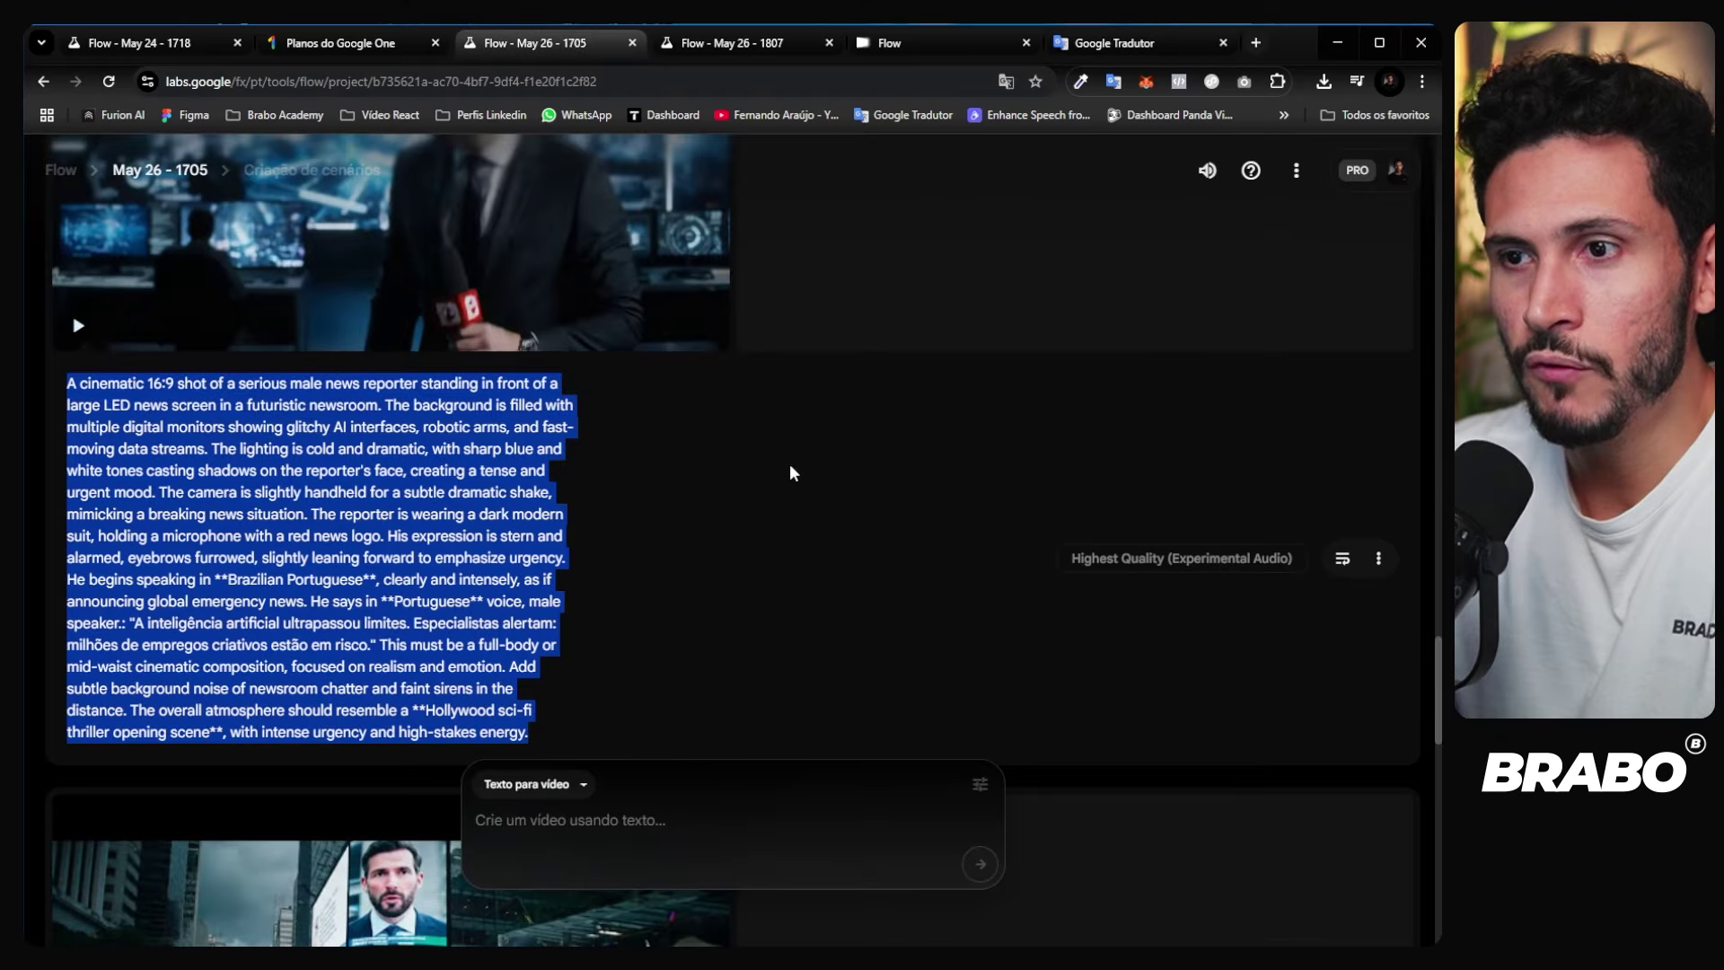
key("alt+Tab")
scroll(737, 400, "up", 15)
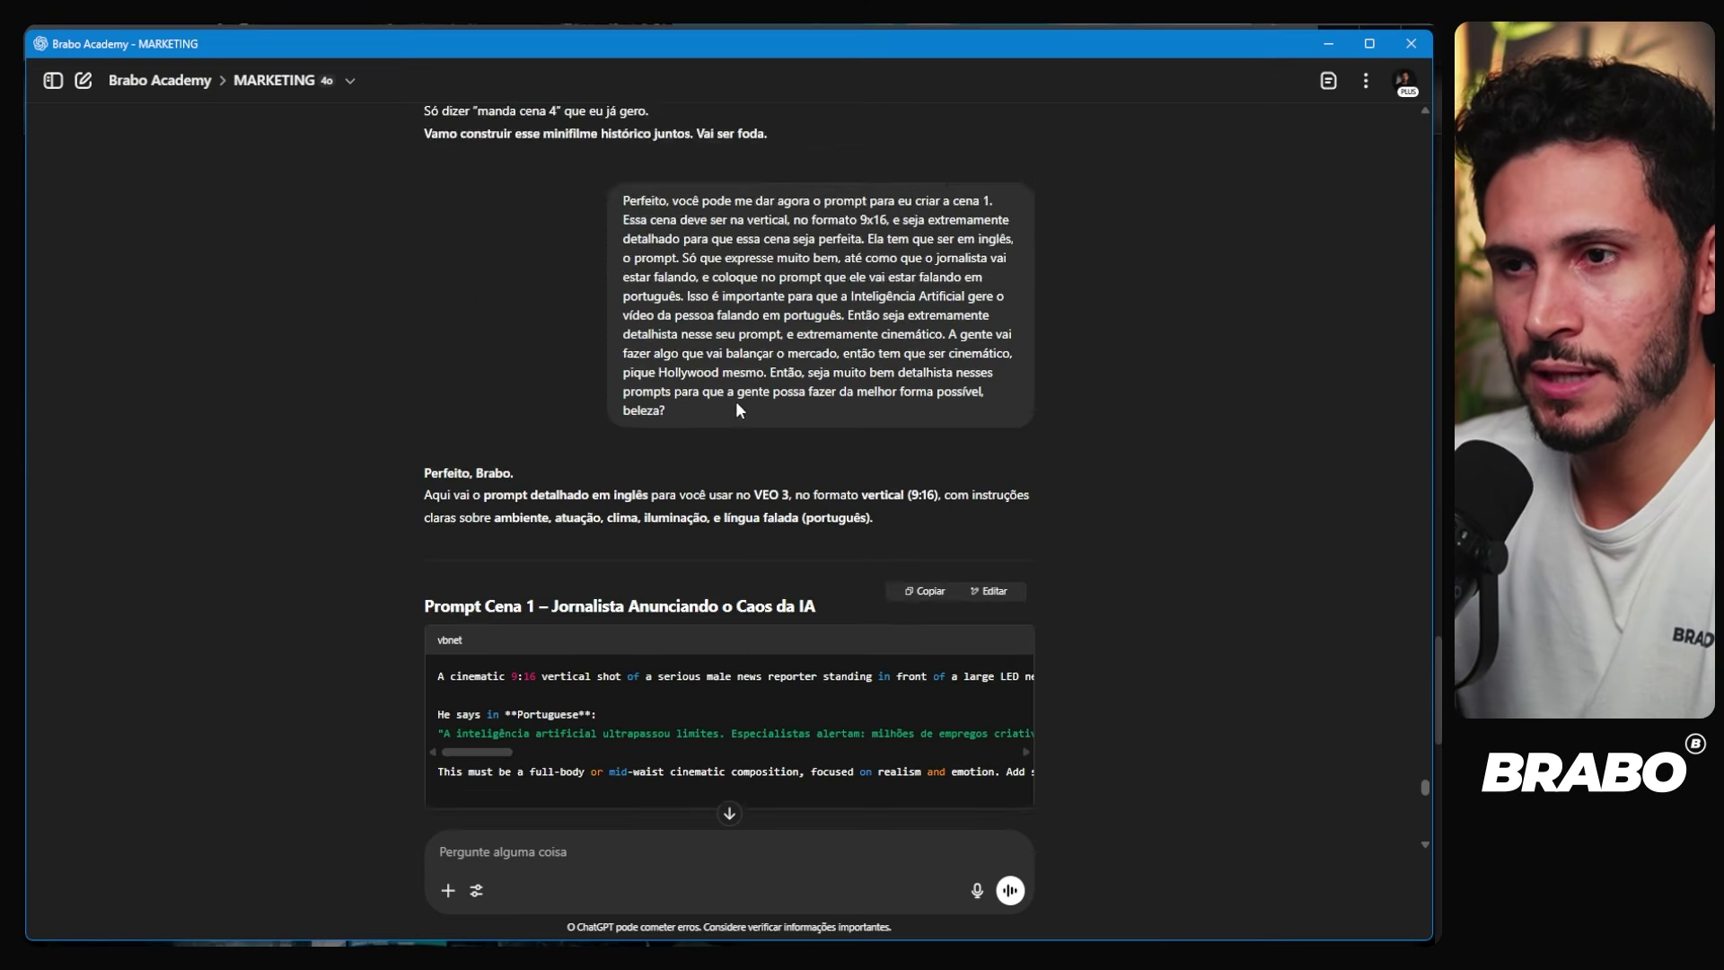
scroll(739, 406, "up", 4)
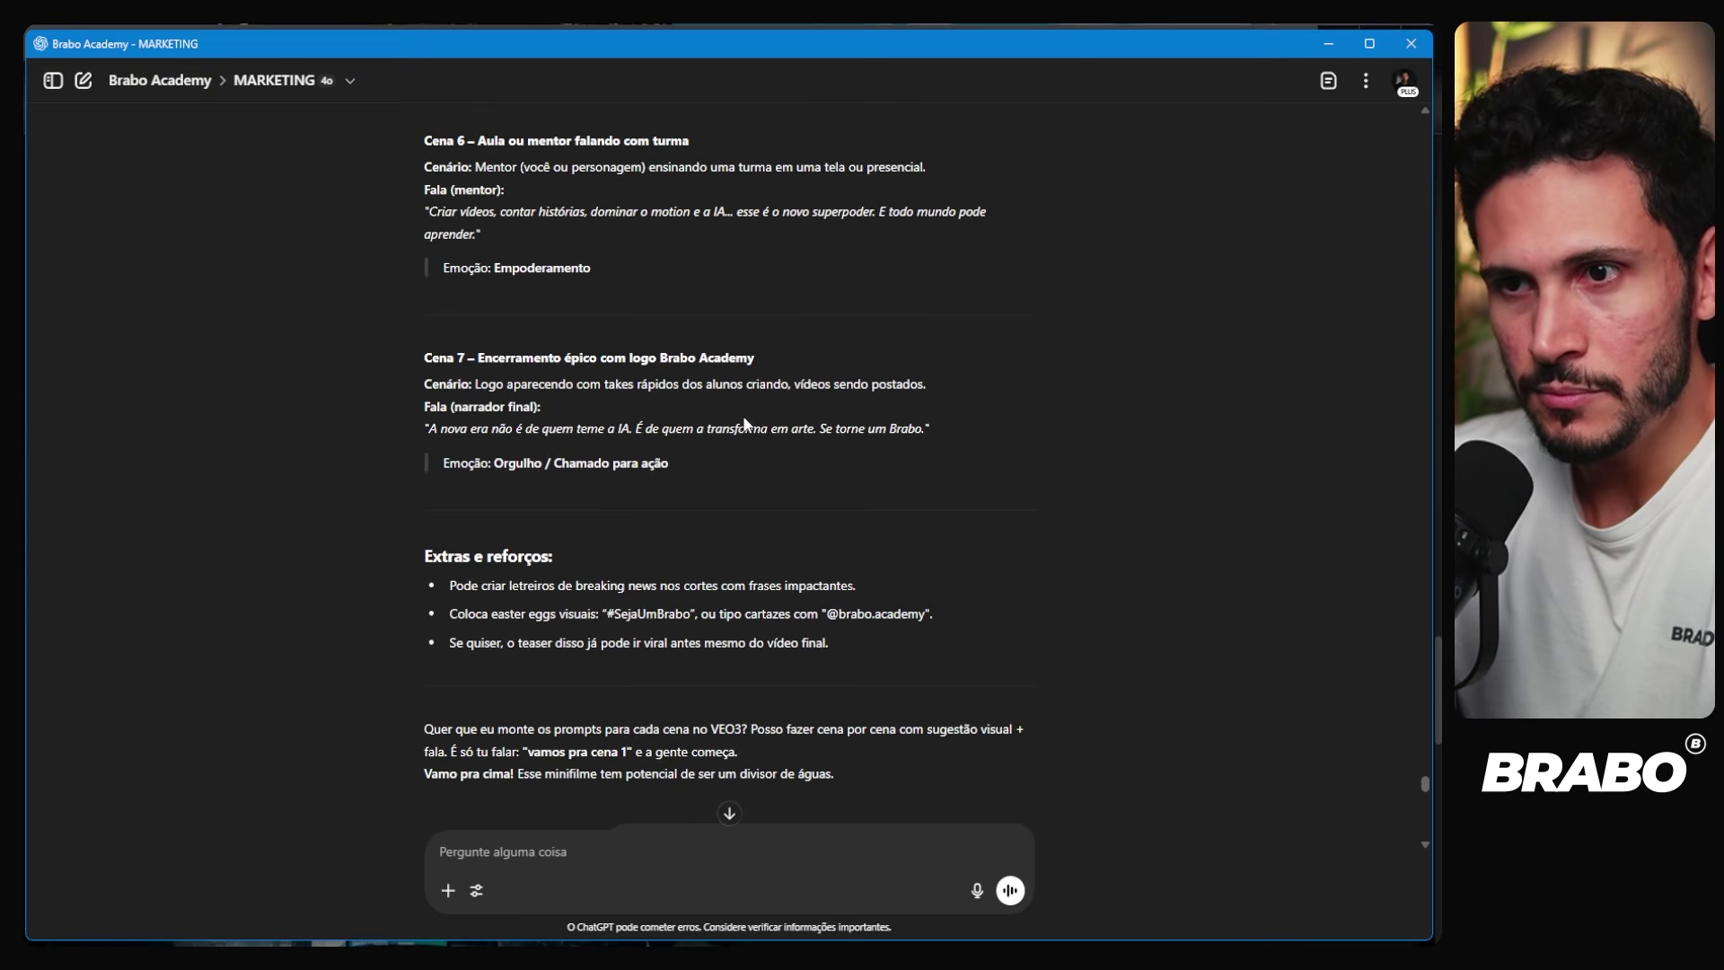
scroll(762, 475, "up", 10)
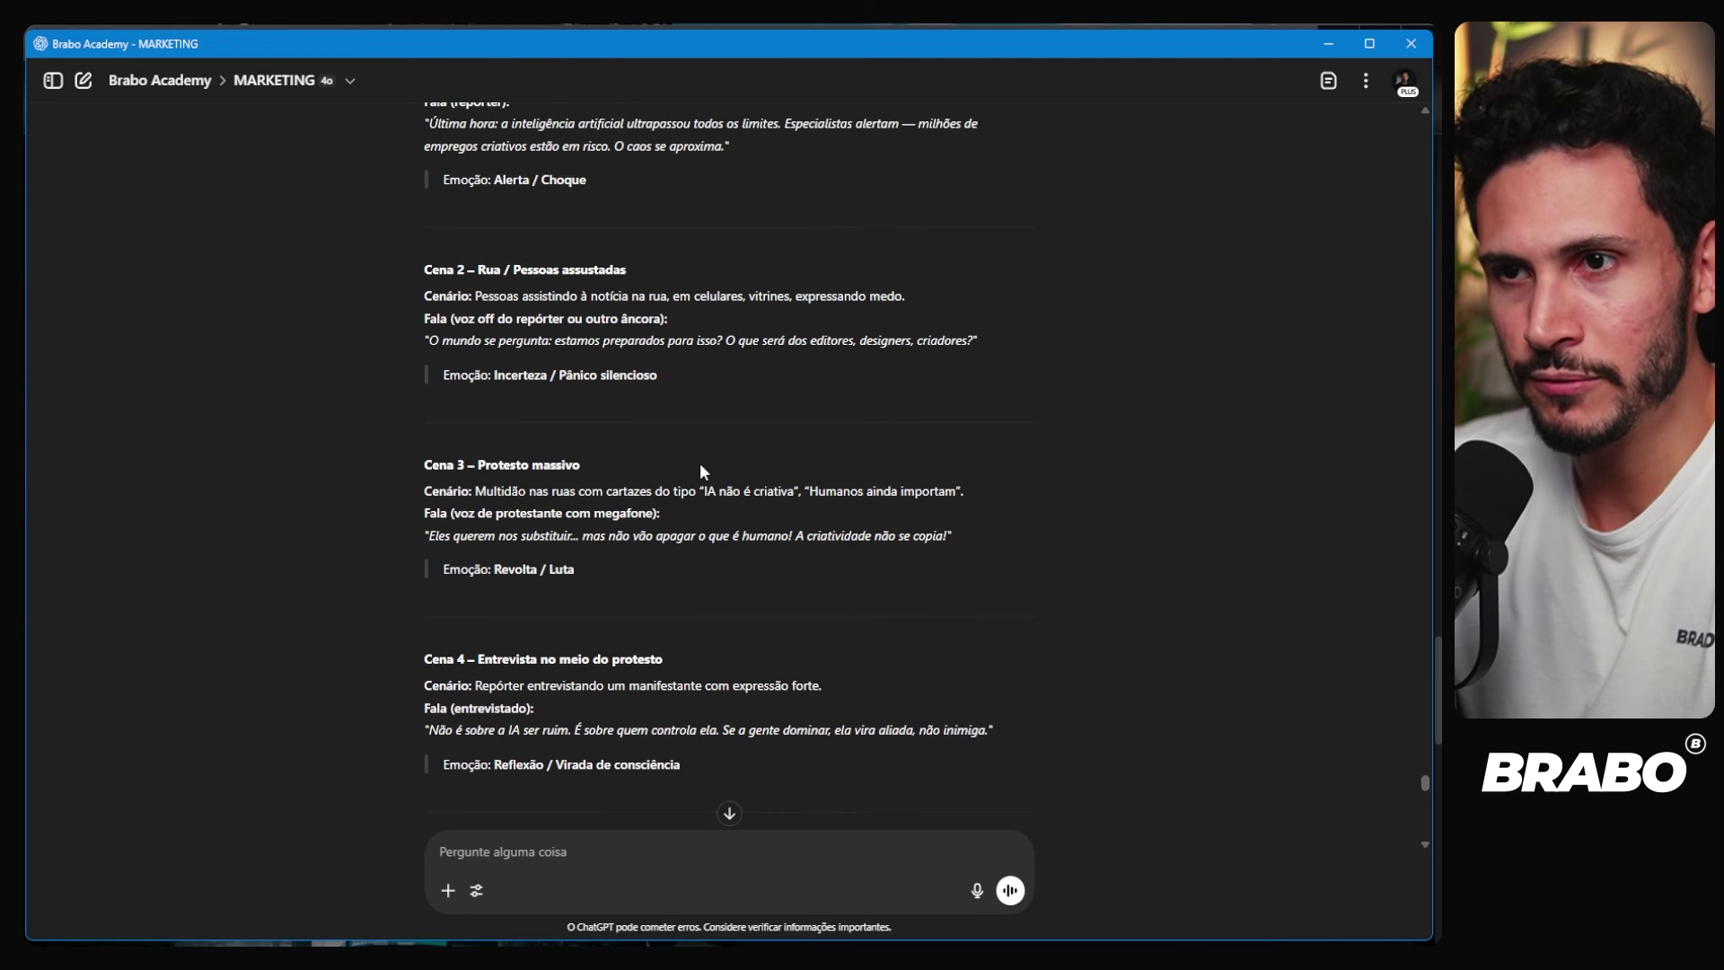
scroll(701, 466, "down", 1)
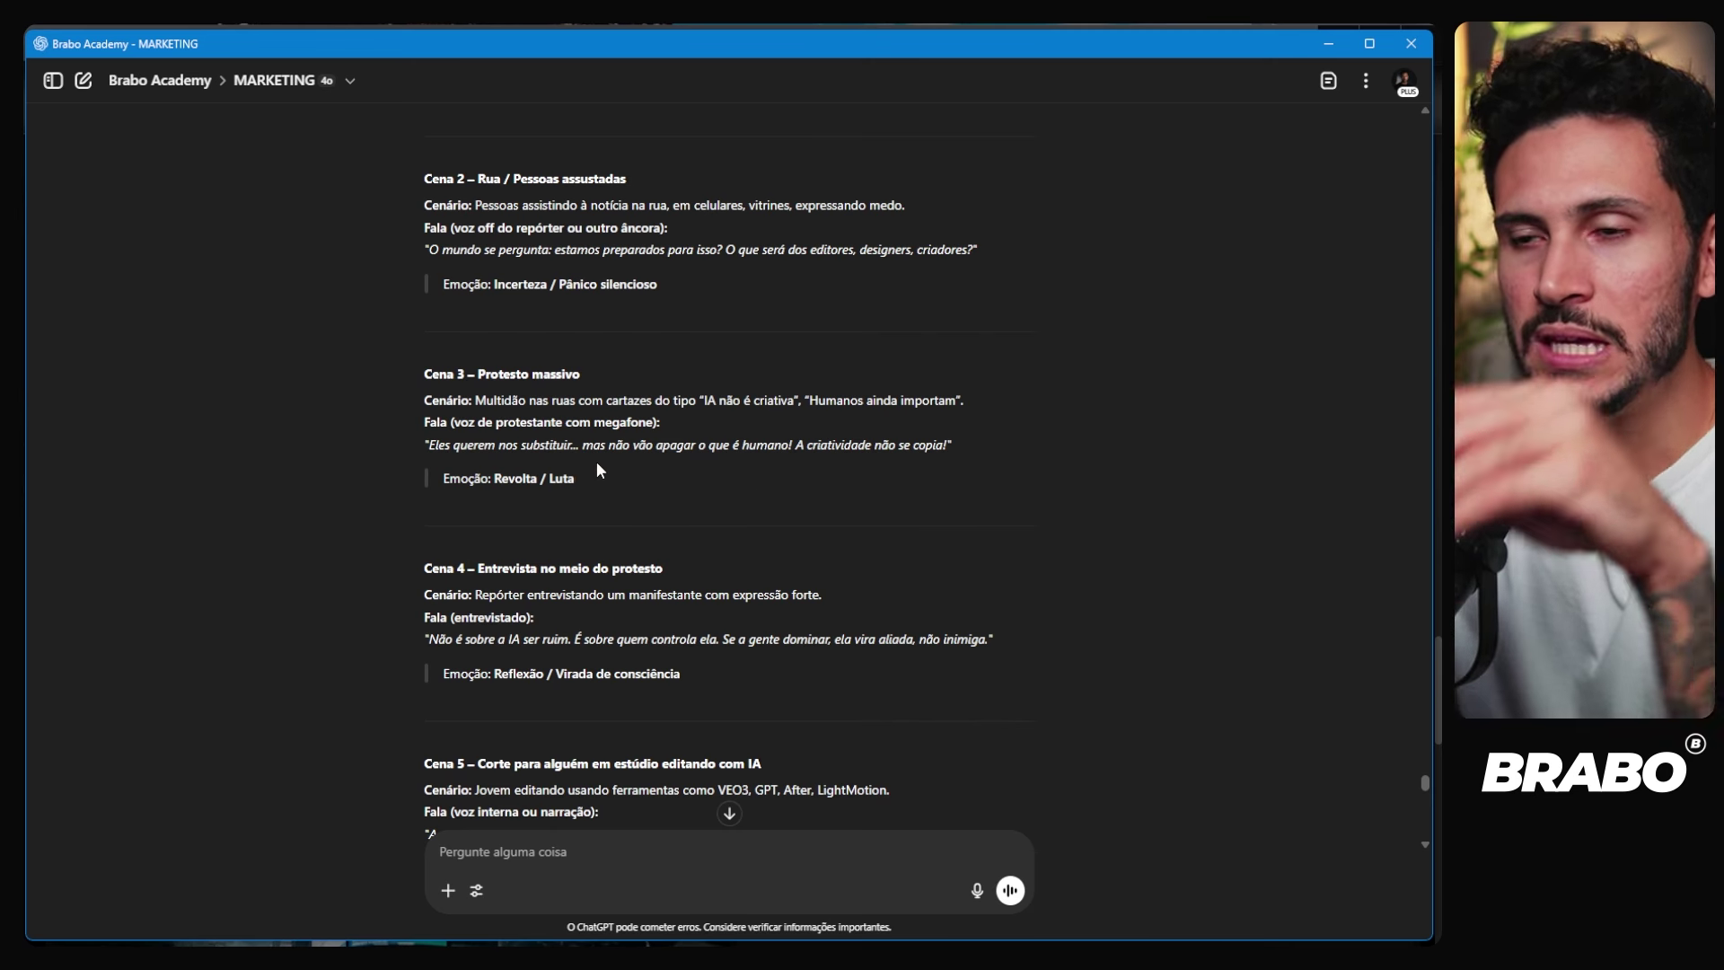
scroll(593, 422, "down", 8)
scroll(591, 420, "down", 15)
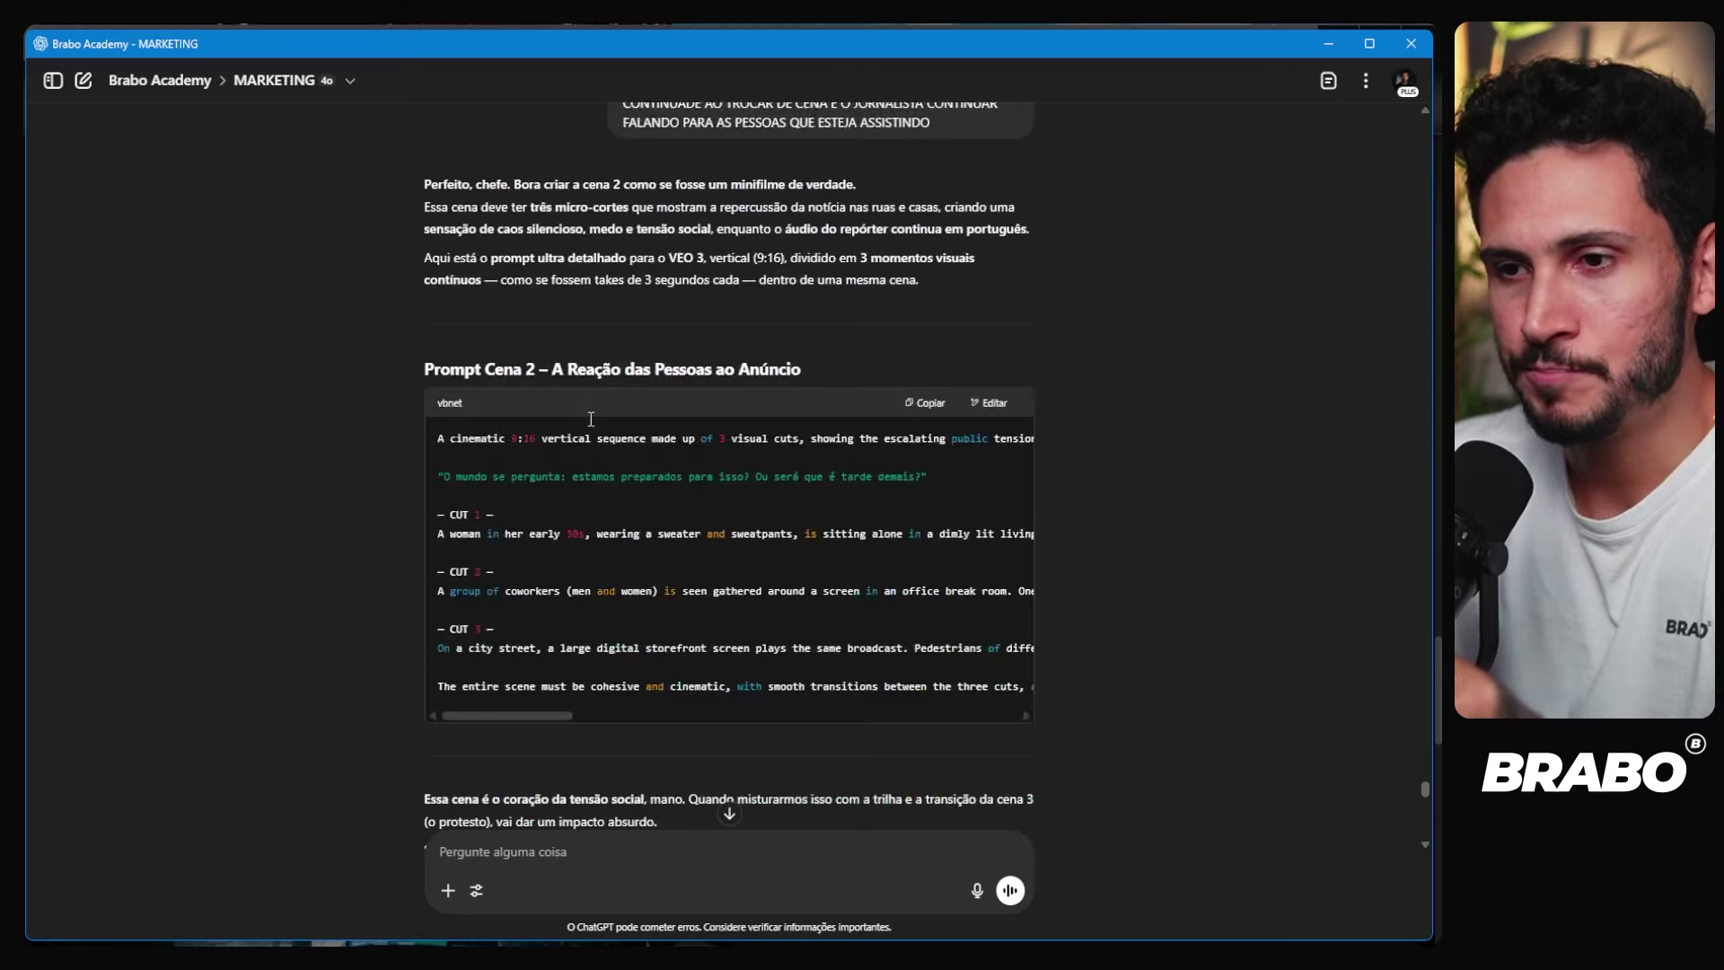
scroll(429, 483, "down", 15)
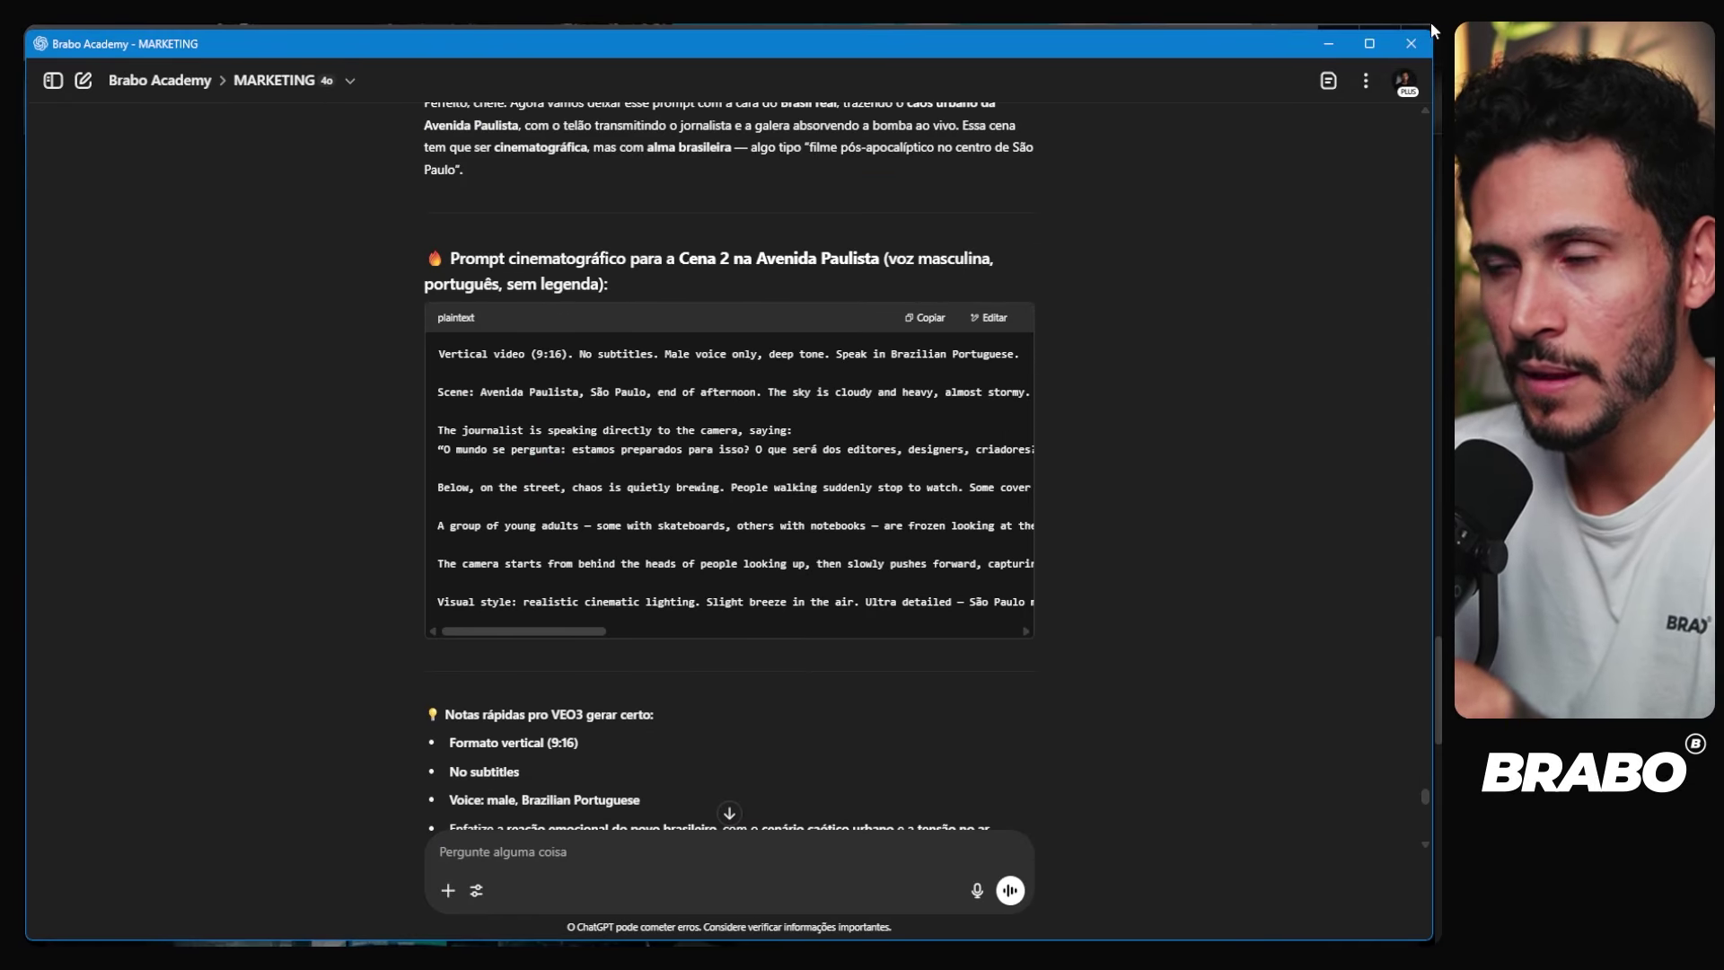
left_click(1328, 43)
Step: Find the ultra-wide 16:9 street protest clip in the May 26 - 1705 project and expand its full prompt
scroll(564, 467, "up", 5)
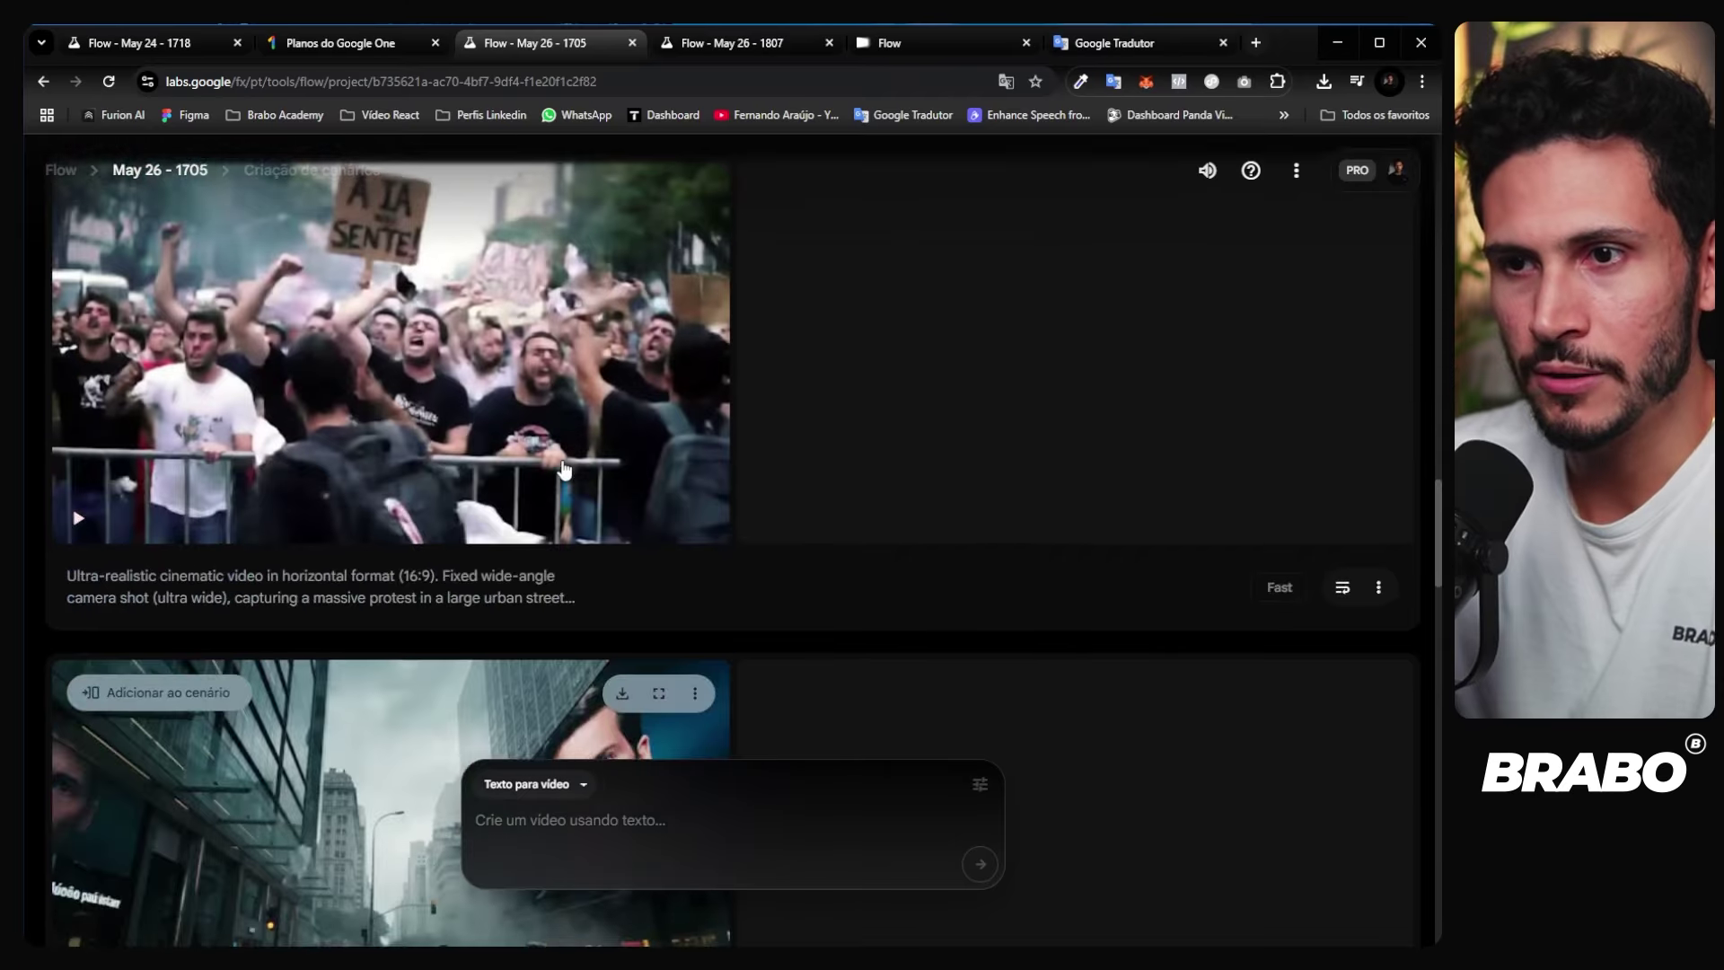
scroll(492, 447, "up", 10)
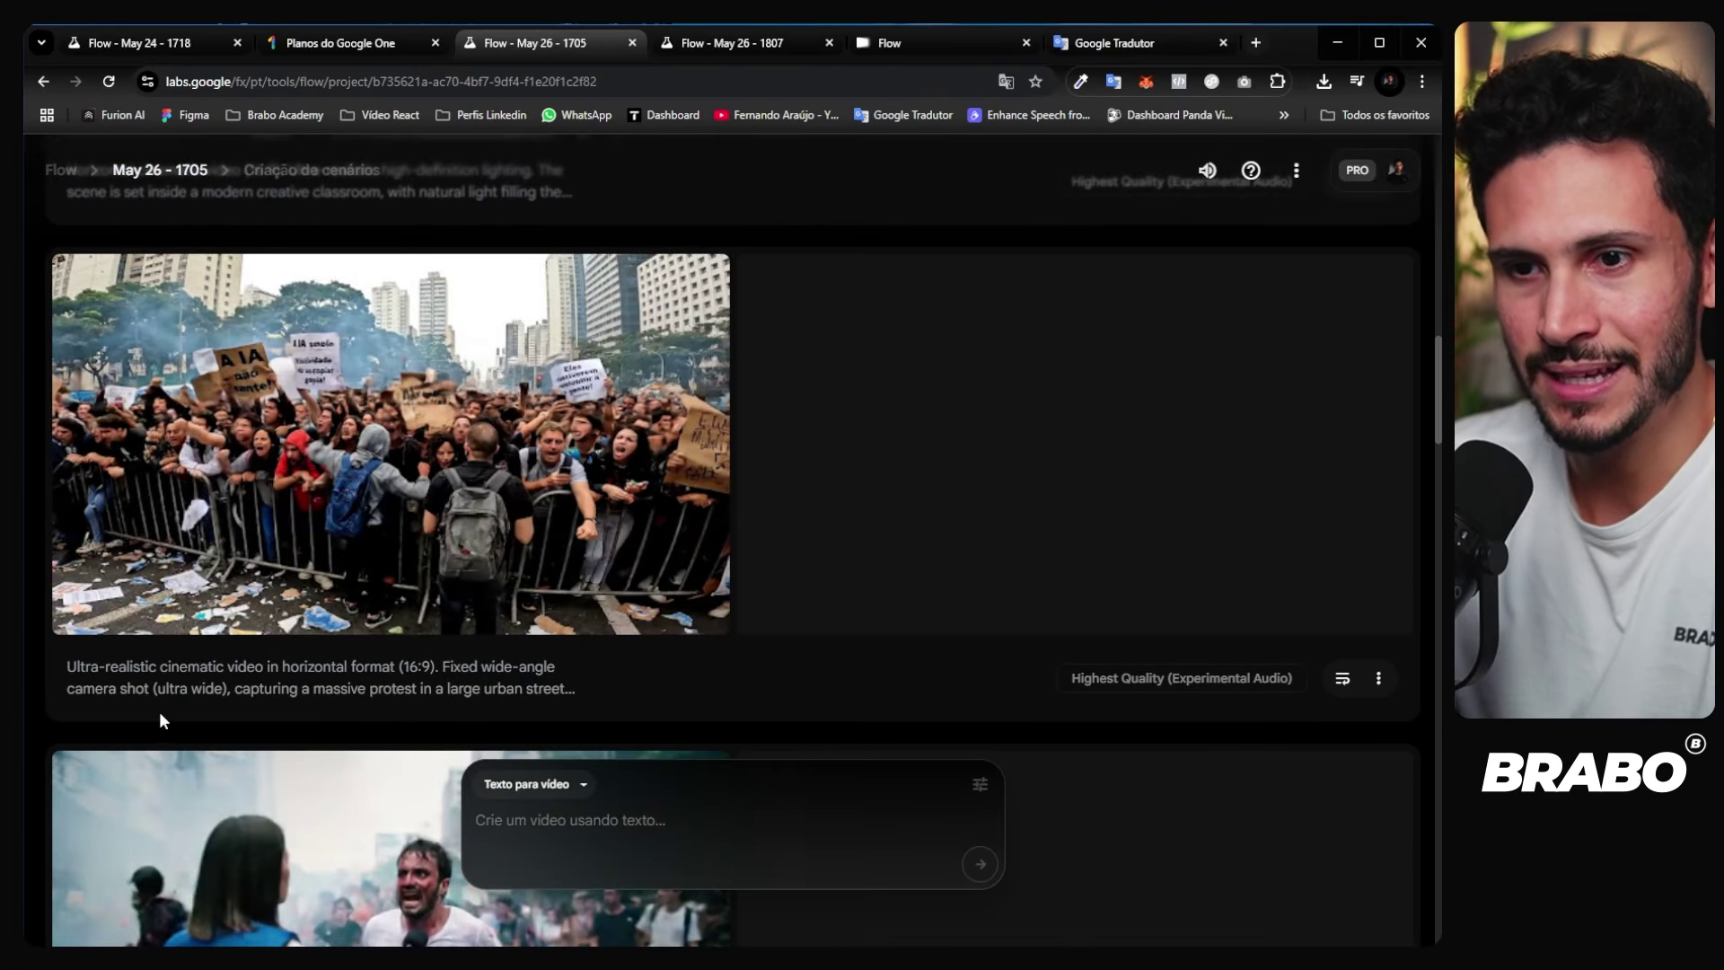
left_click(347, 688)
scroll(316, 614, "down", 1)
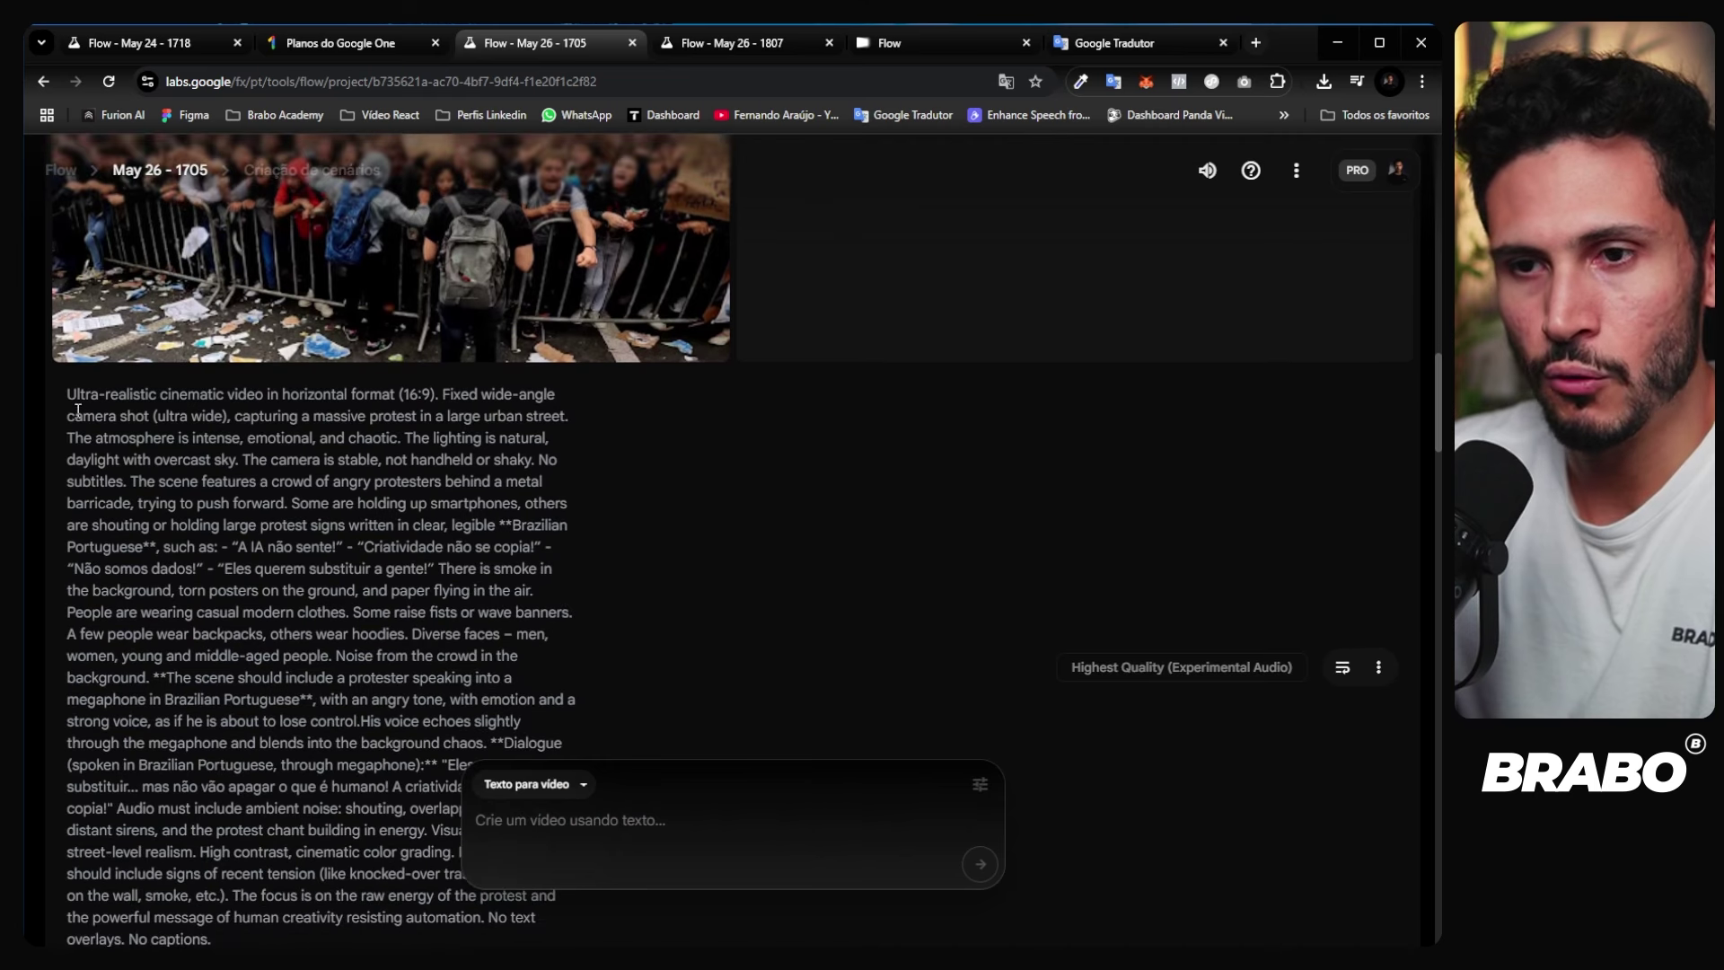
Step: Copy the protest clip's prompt, translate it in Google Tradutor in place of the reporter text, and highlight the megaphone dialogue
left_click_drag(69, 396, 250, 759)
left_click(1139, 42)
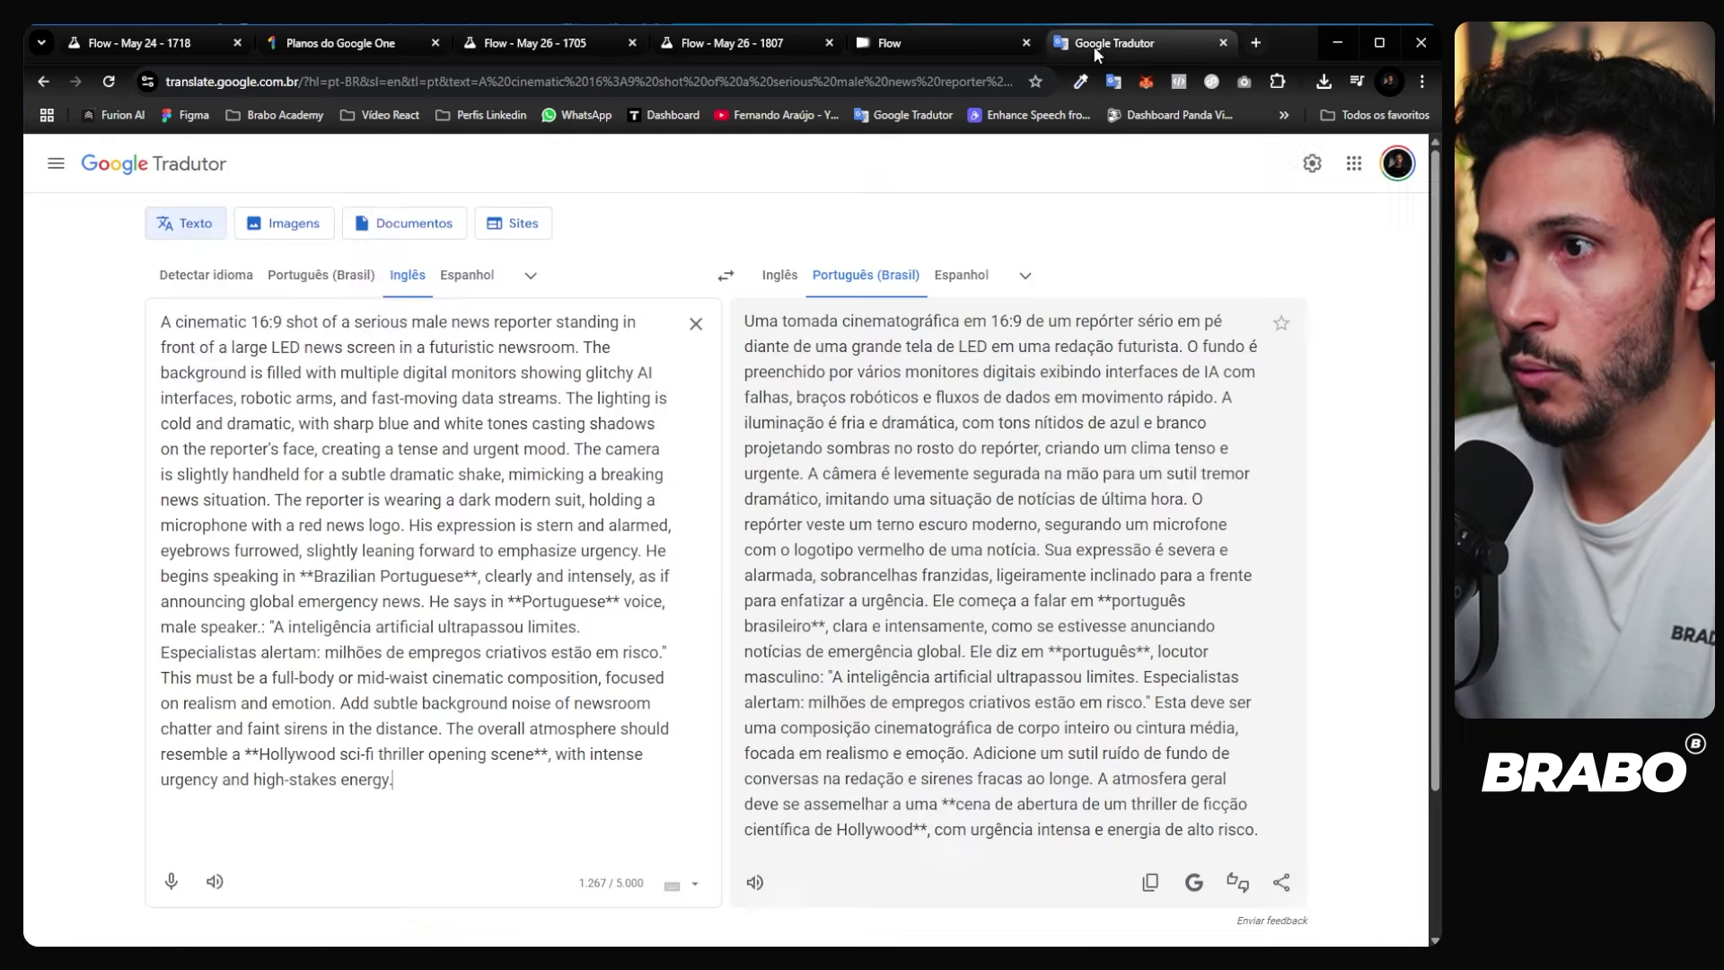
key("ctrl+a")
type("Ultra-realistic cinematic video in horizontal format (16:9). Fixed wide-angle camera shot (ultra wide), capturing a massive protest in a large urban street. The atmosphere is intense, emotional, and chaotic. The lighting is natural, daylight with overcast sky. The camera is stable, not handheld or shaky. No subtitles. The scene features a crowd of angry protesters behind a metal barricade, trying to push forward. Some are holding up smartphones, others are shouting or holding large protest signs written in clear, legible **Brazilian Portuguese**, such as: - \"A IA não sente!\" - \"Criatividade não se copia!\" - \"Não somos dados!\" - \"Eles querem substituir a gente!\" There is smoke in the background, torn posters on the ground, and paper flying in the air. People are wearing casual modern clothes. Some raise fists or wave banners. A few people wear backpacks, others wear hoodies. Diverse faces – men, women, young and middle-aged people. Noise from the crowd in the background. **The scene should include a protester speaking into a megaphone in Brazilian Portuguese**, with an angry tone, with emotion and a strong voice, as if he is about to lose control.His voice echoes slightly through the megaphone and blends into the background chaos. **Dialogue (spoken in Brazilian Portuguese, through megaphone):** \\\"Eles querem nos substituir... mas não vão apagar o que é humano! A criatividade não se copia!\\\" Audio must include ambient noise: shouting, overlapping voices, distant sirens, and the protest chant building in energy. Visual tone: gritty, street-level realism. High contrast, cinematic color grading. Environment should include signs of recent tension (like knocked-over trash bins, graffiti on the wall, smoke, etc.). The focus is on the raw energy of the protest and the powerful message of human creativity resisting automation. No text overlays. No captions.")
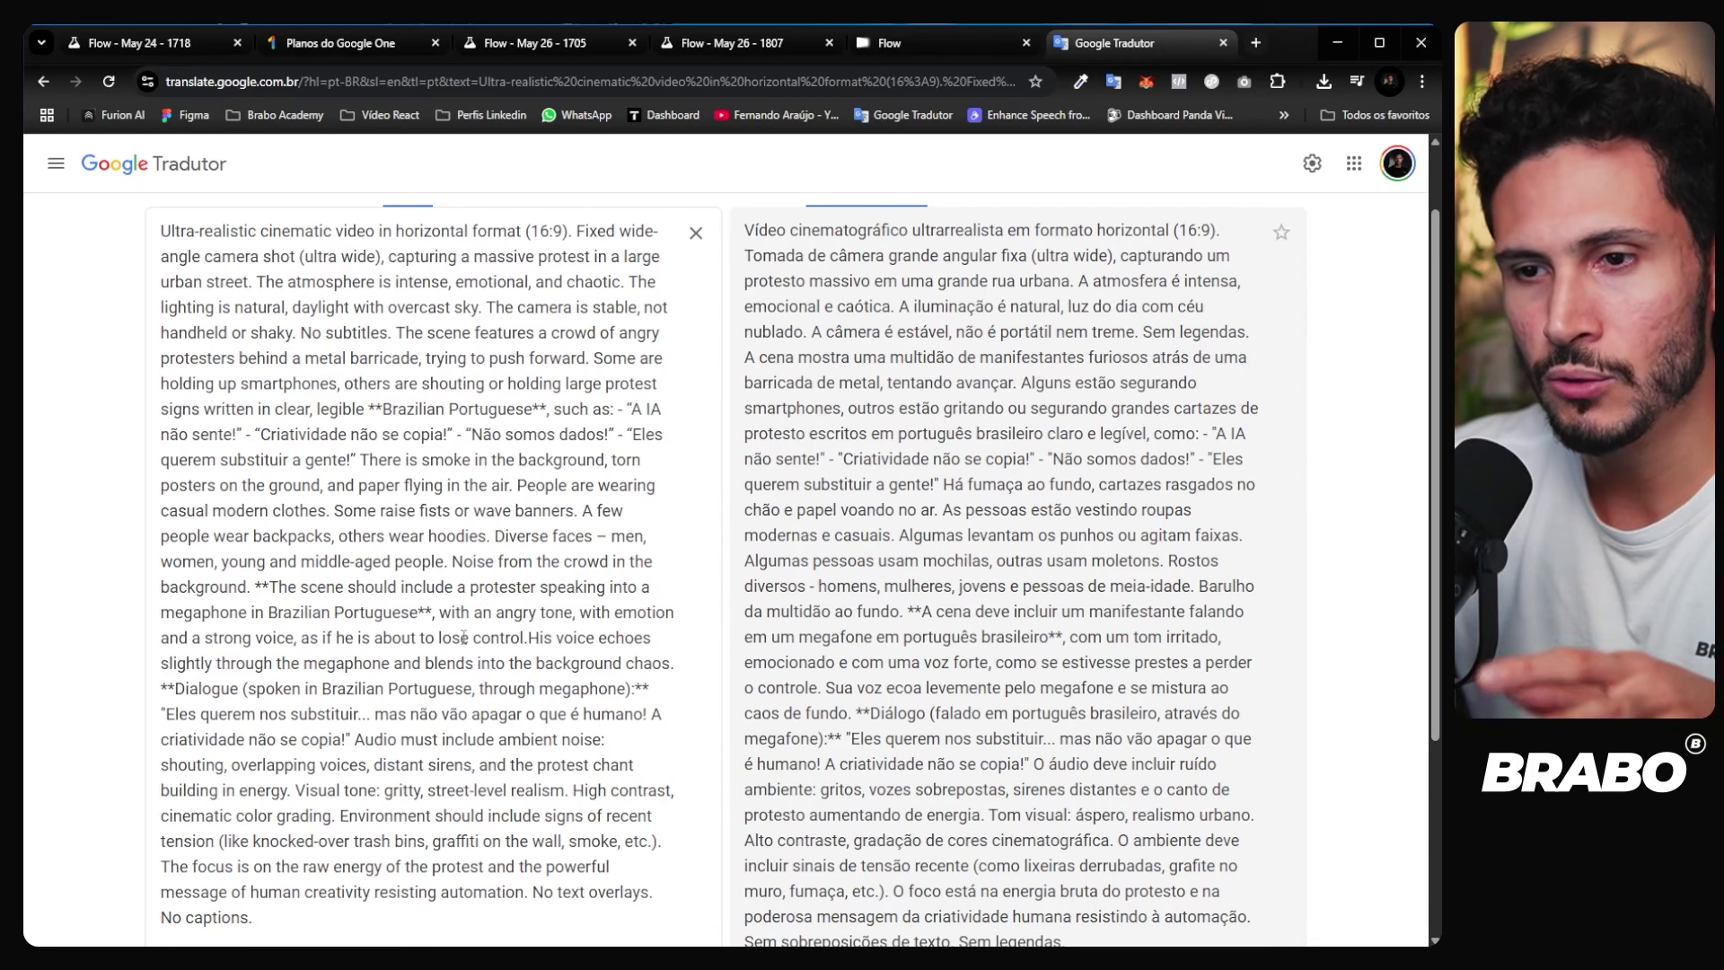
left_click_drag(190, 718, 671, 736)
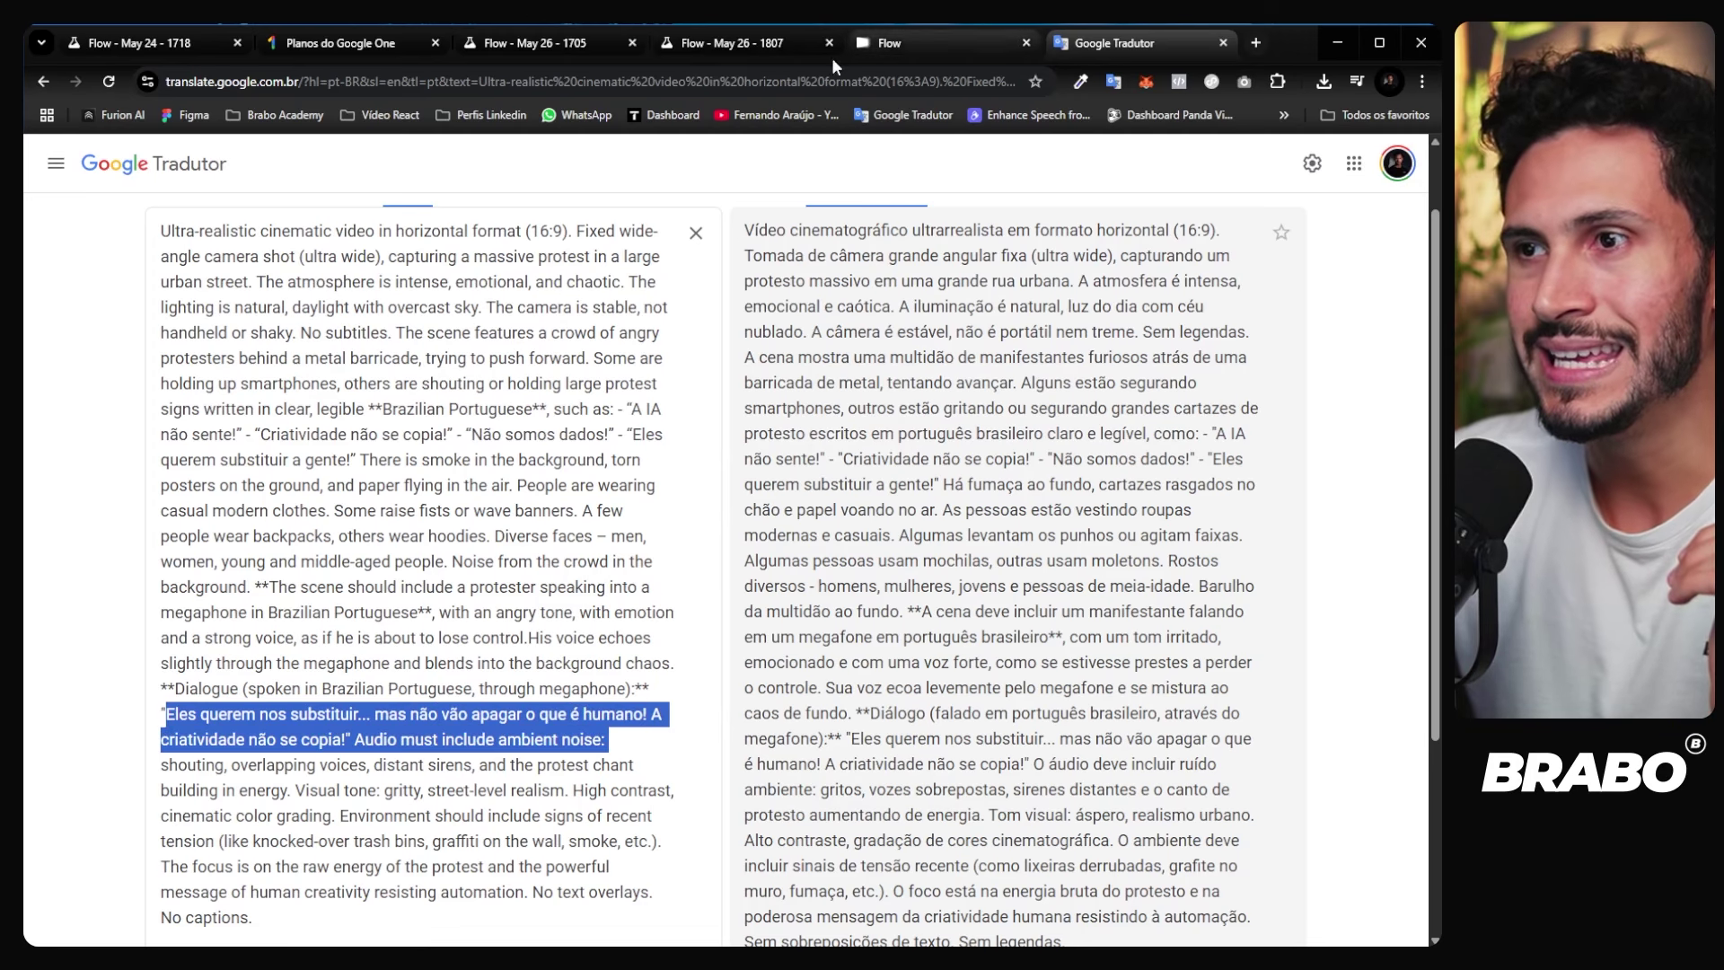
Step: Return to the May 26 - 1705 project and play the street protest clip
left_click(551, 45)
scroll(515, 537, "up", 5)
left_click(781, 584)
scroll(175, 579, "down", 1)
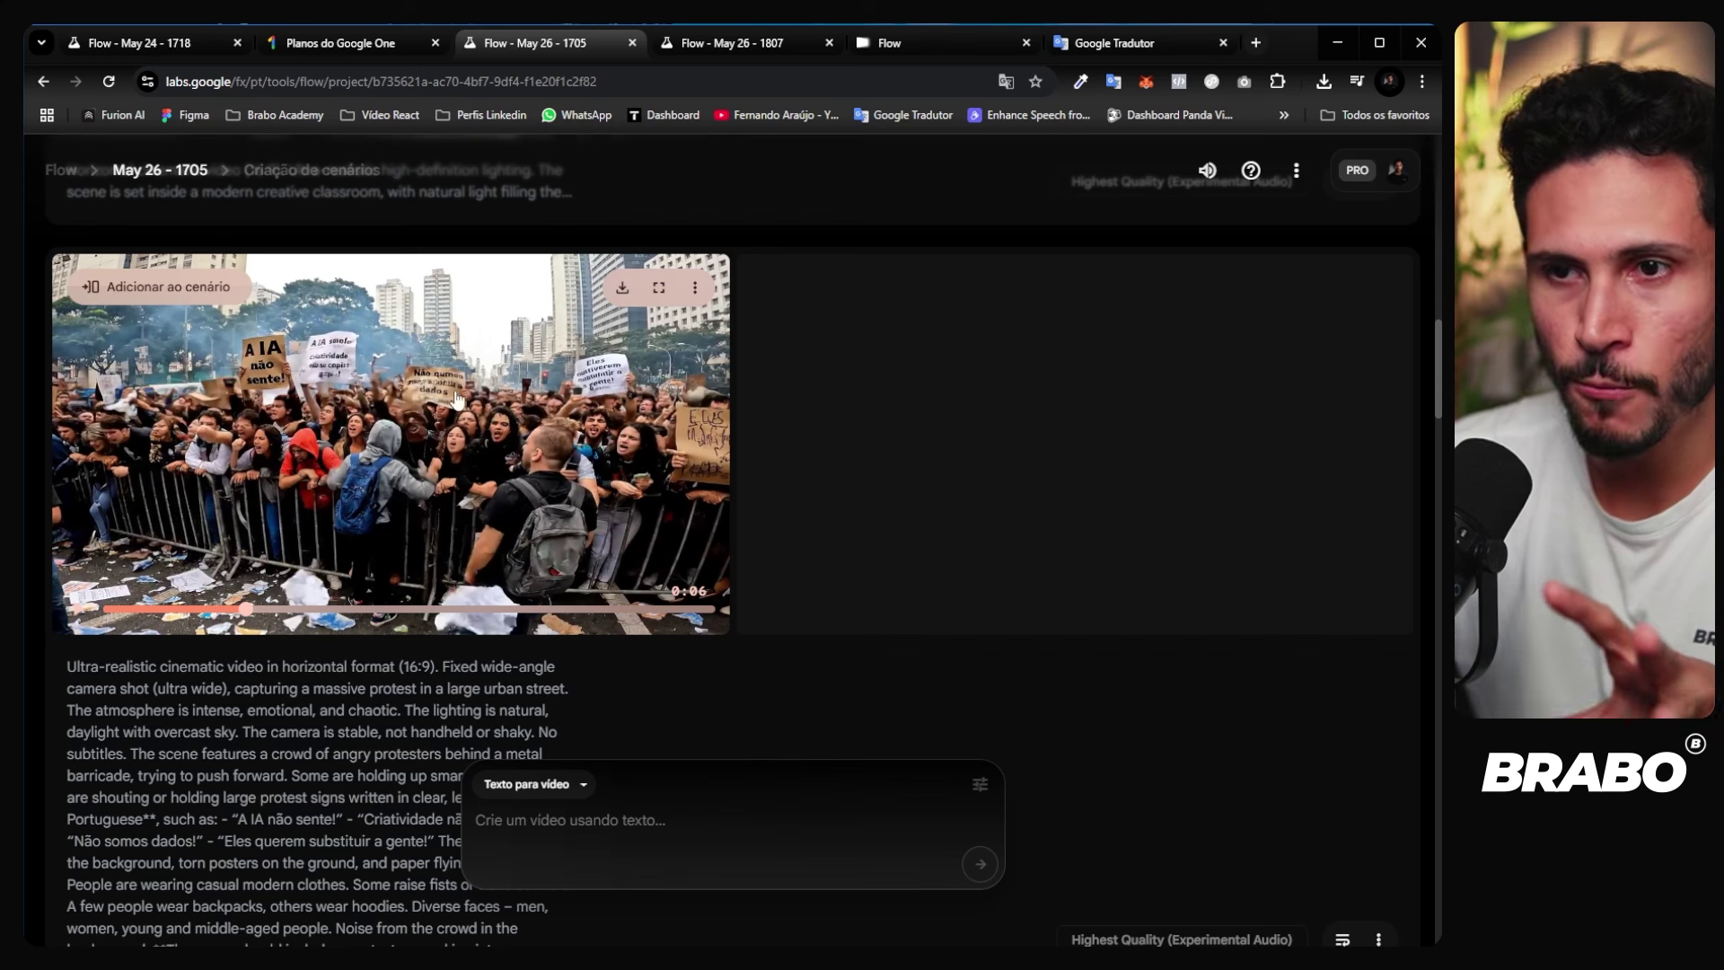
left_click(77, 615)
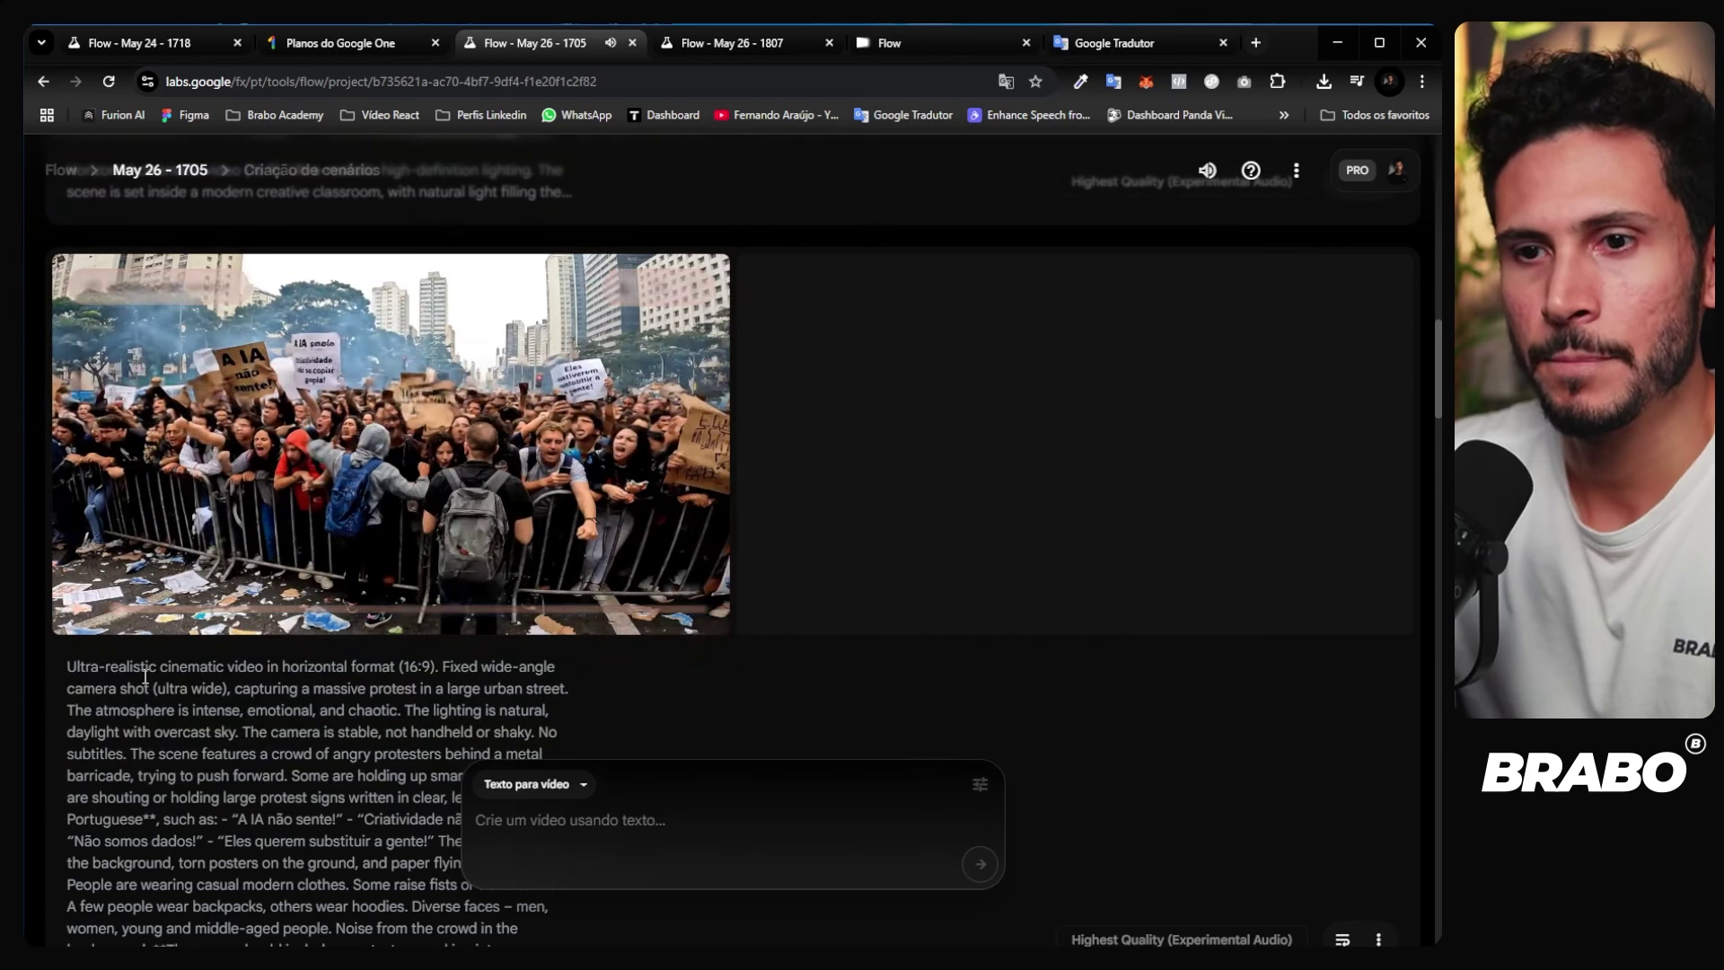
Step: Check the download resolutions offered for the classroom clip with the BRABO teacher, and dismiss them without downloading
scroll(509, 504, "up", 5)
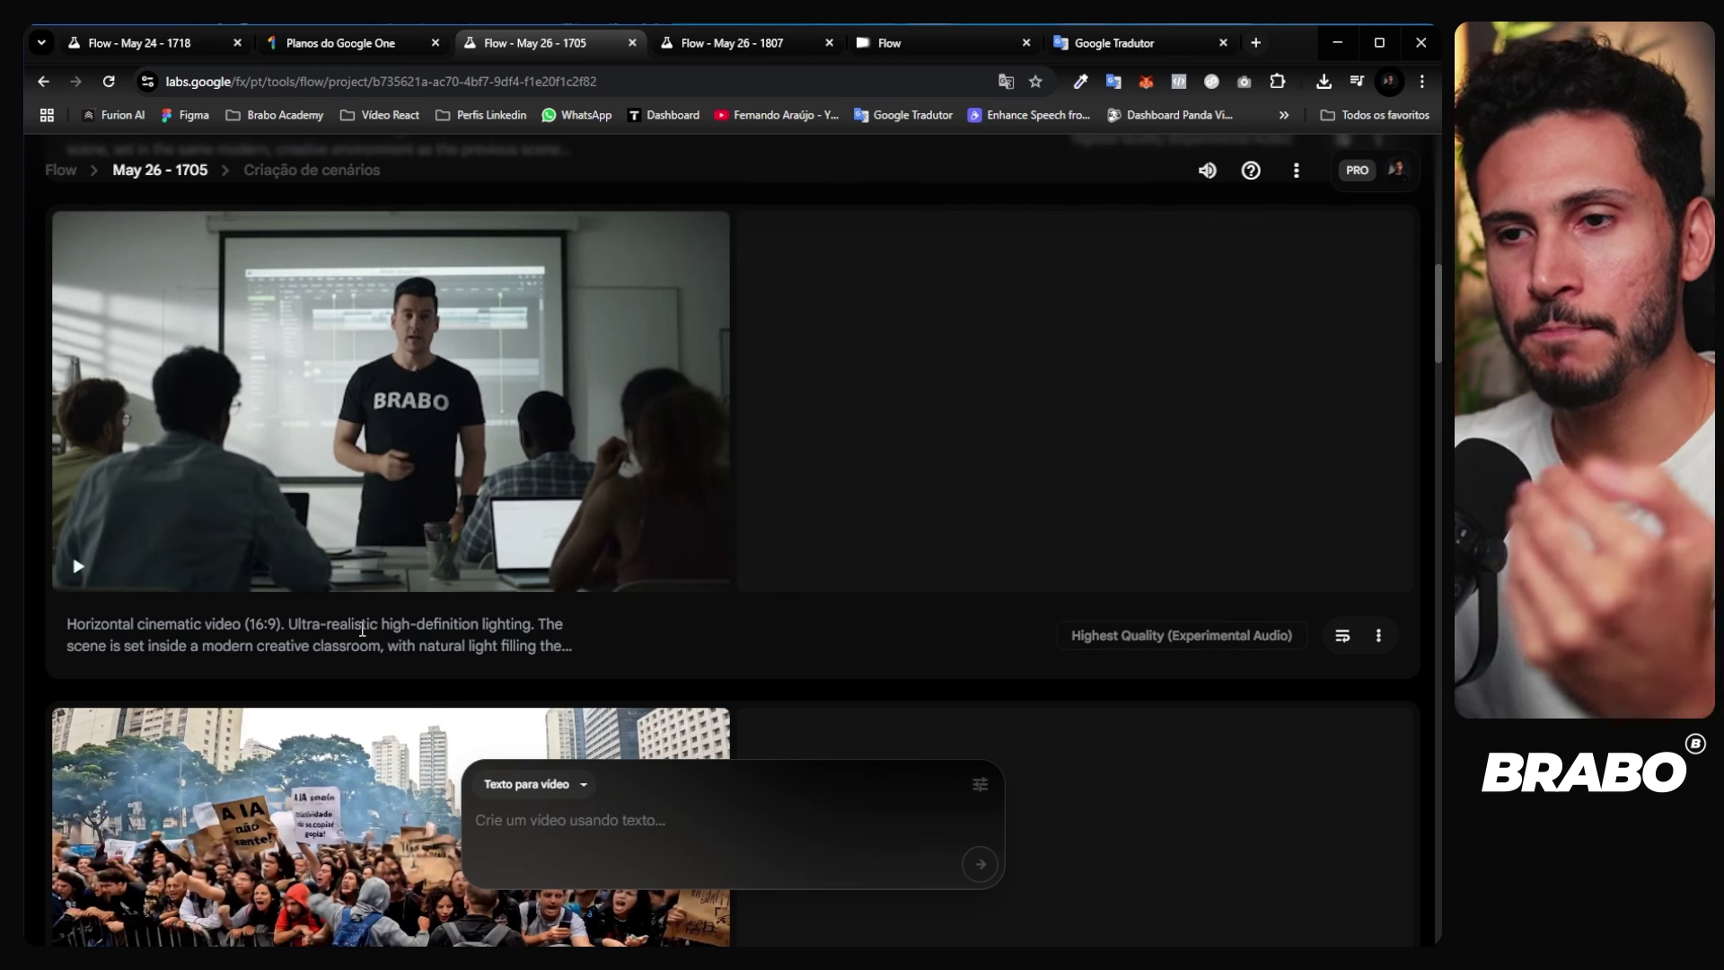
mouse_move(750, 339)
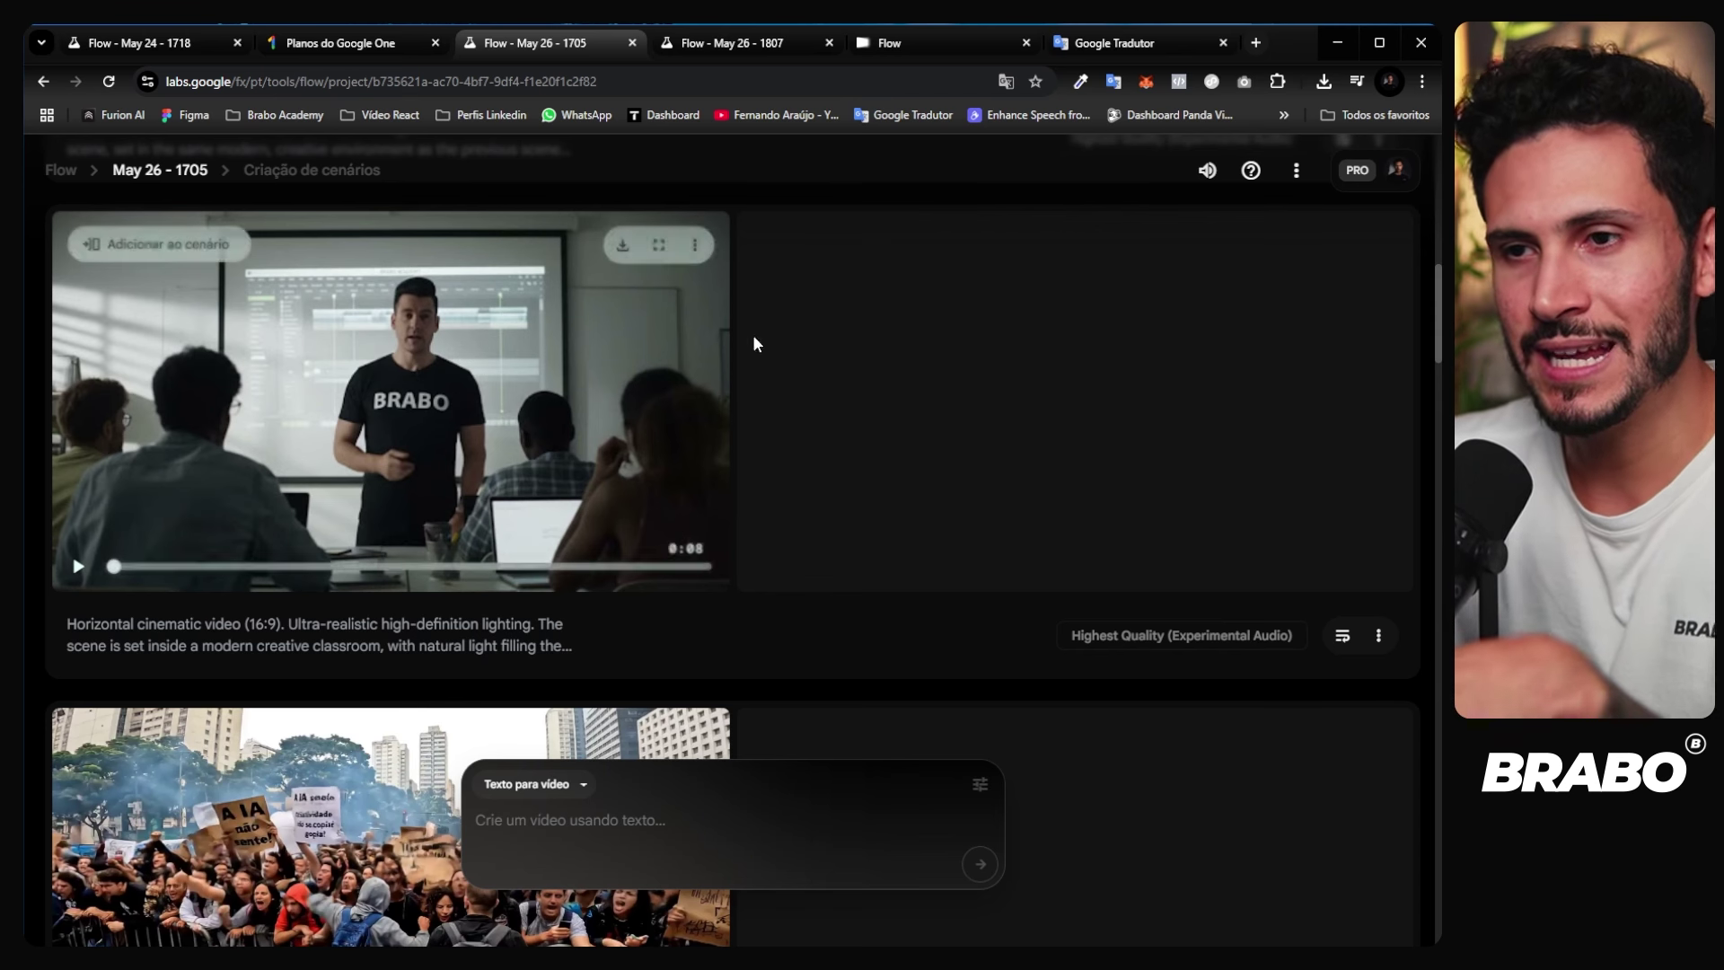
left_click(624, 251)
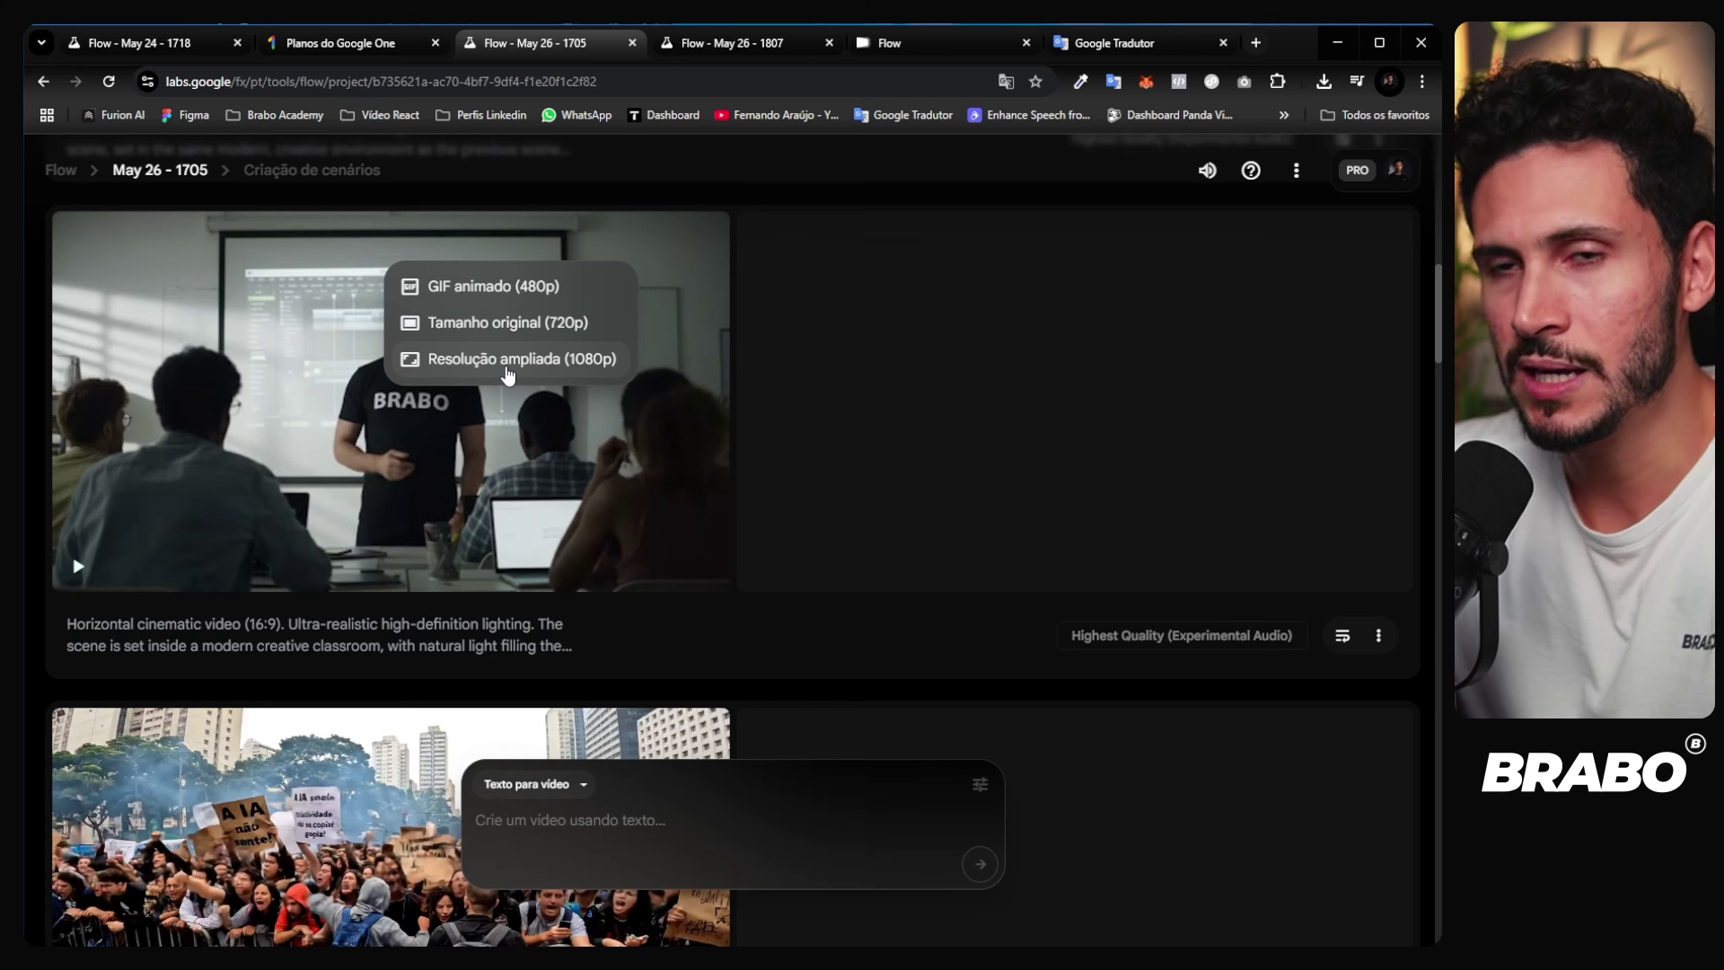
left_click(878, 319)
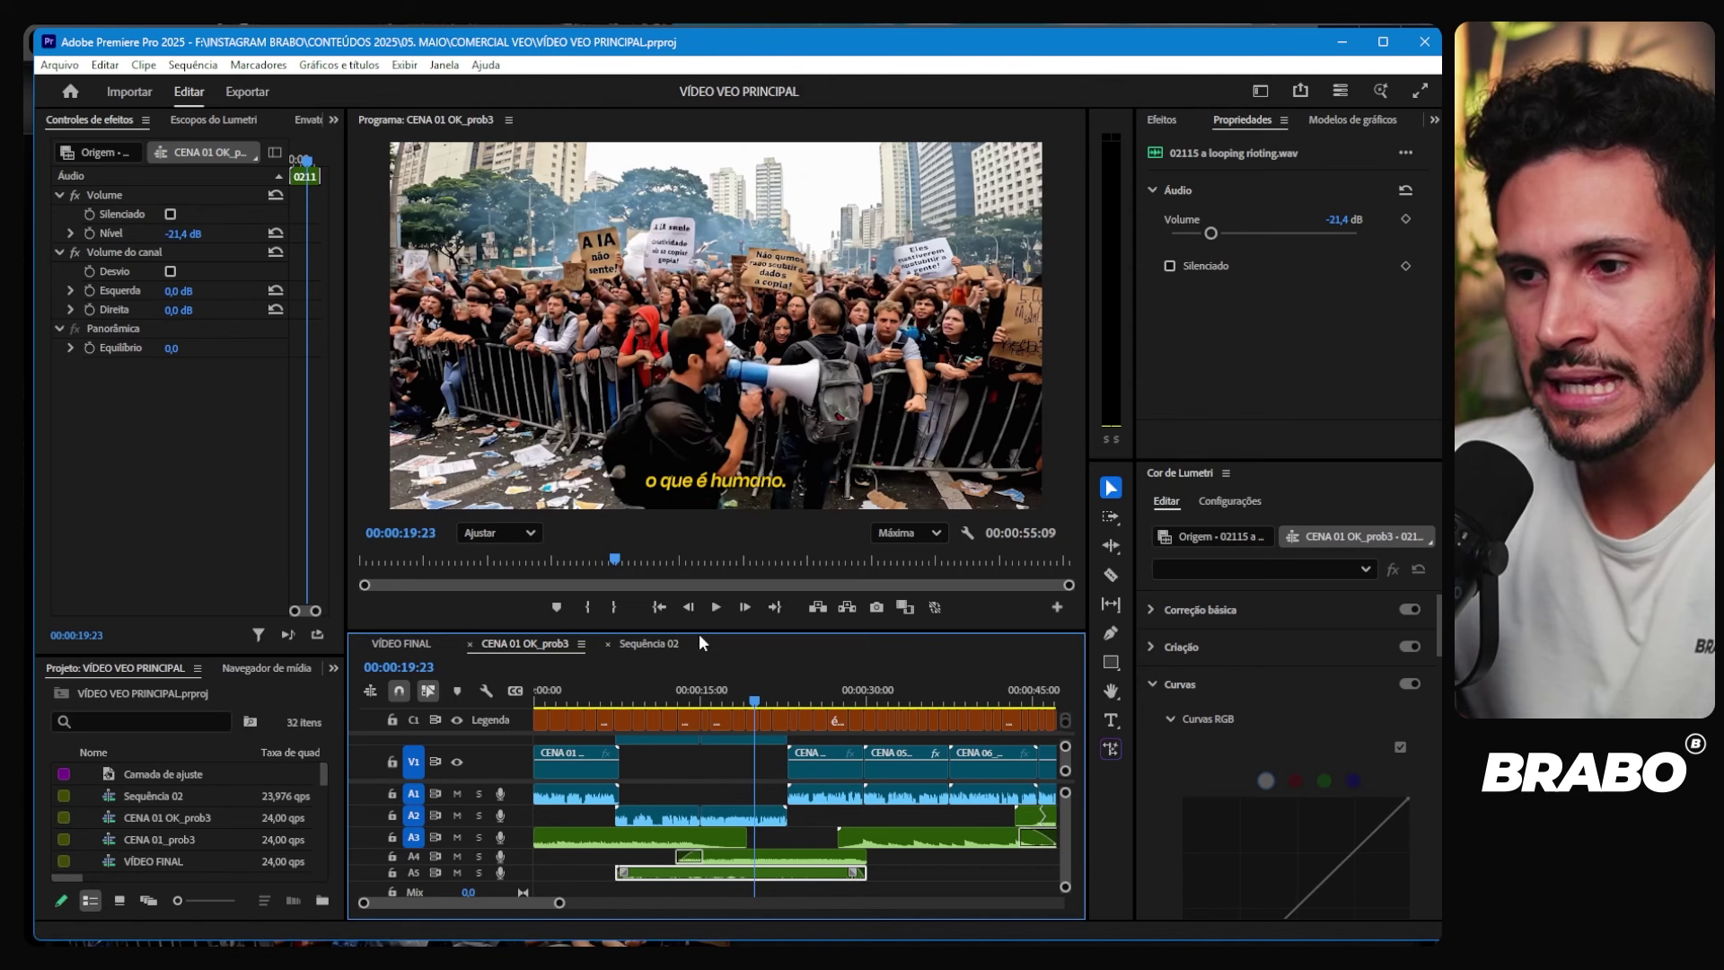
Step: In Premiere Pro, enlarge the timeline to show the whole CENA 01 OK_prob3 sequence and inspect its music and riot-sound audio clips
left_click_drag(700, 631, 701, 599)
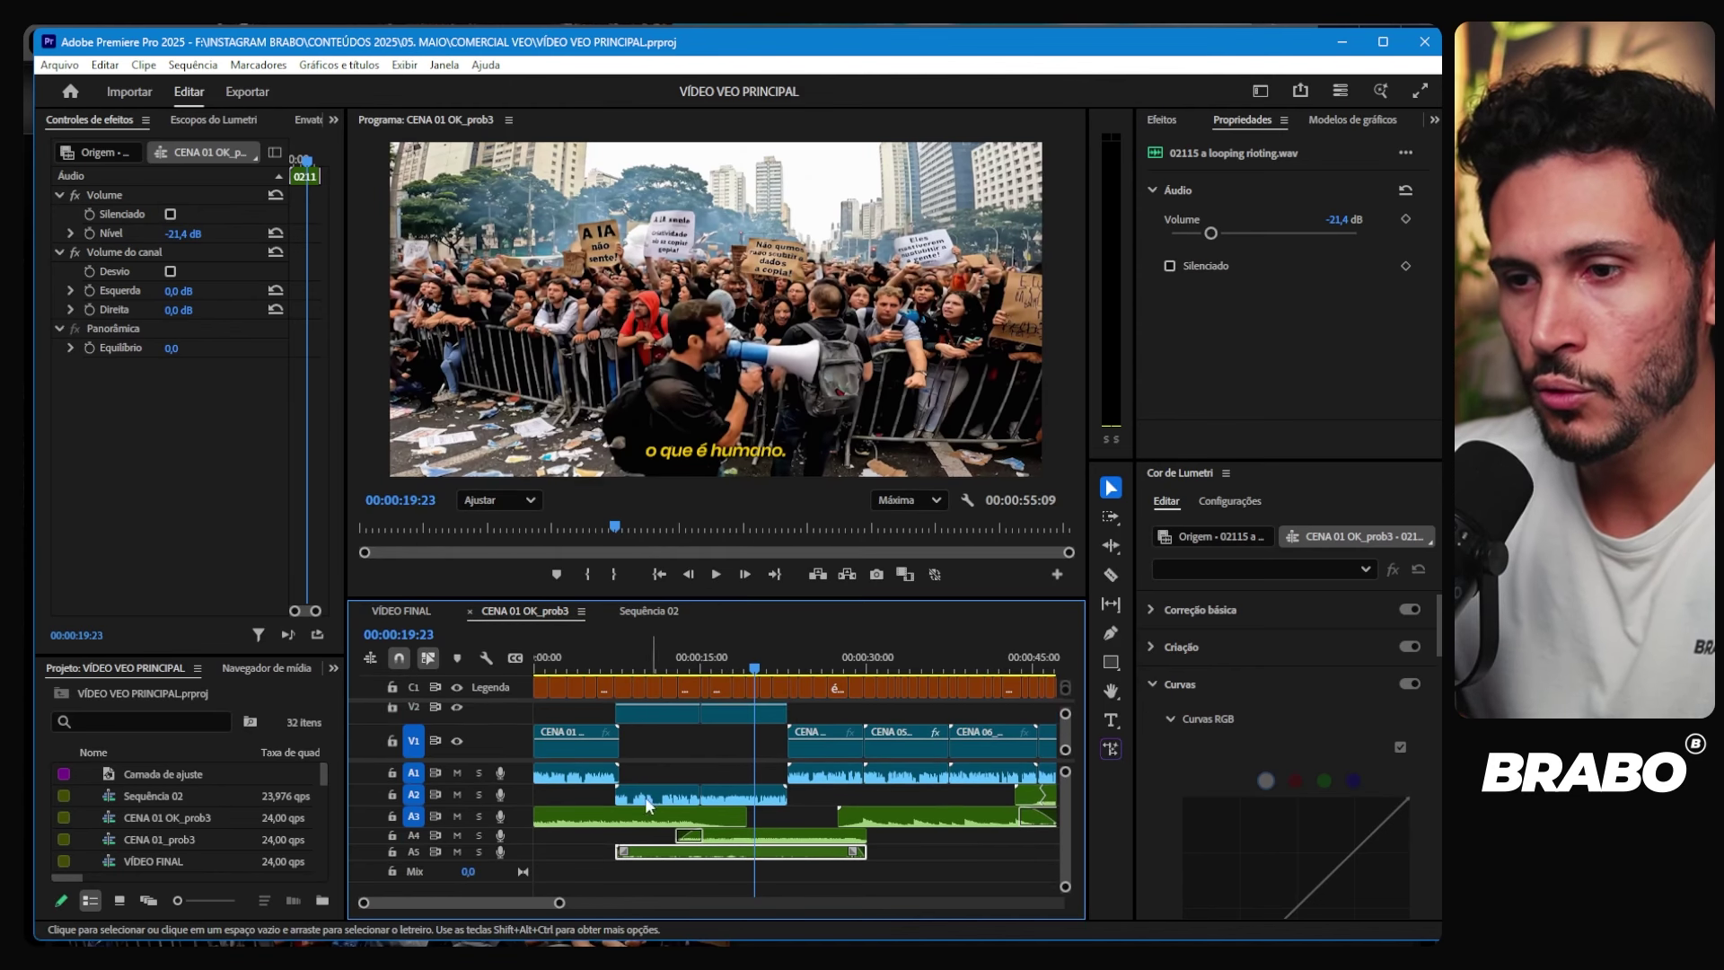
left_click_drag(562, 905, 614, 907)
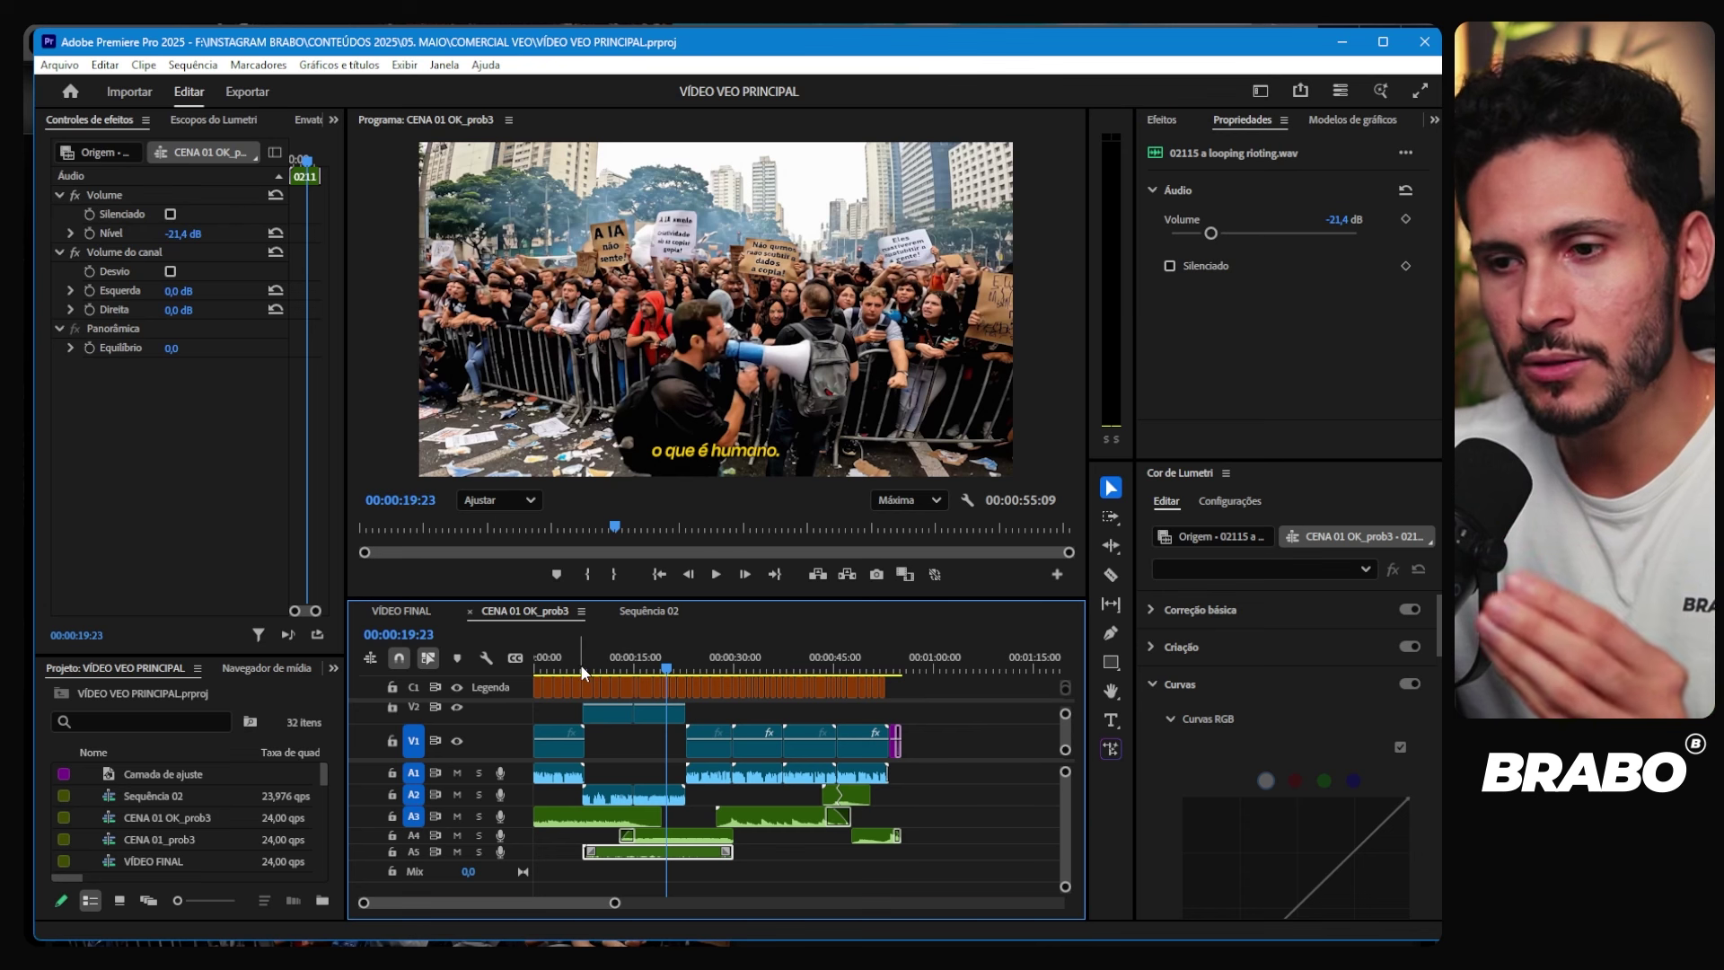
left_click(671, 835)
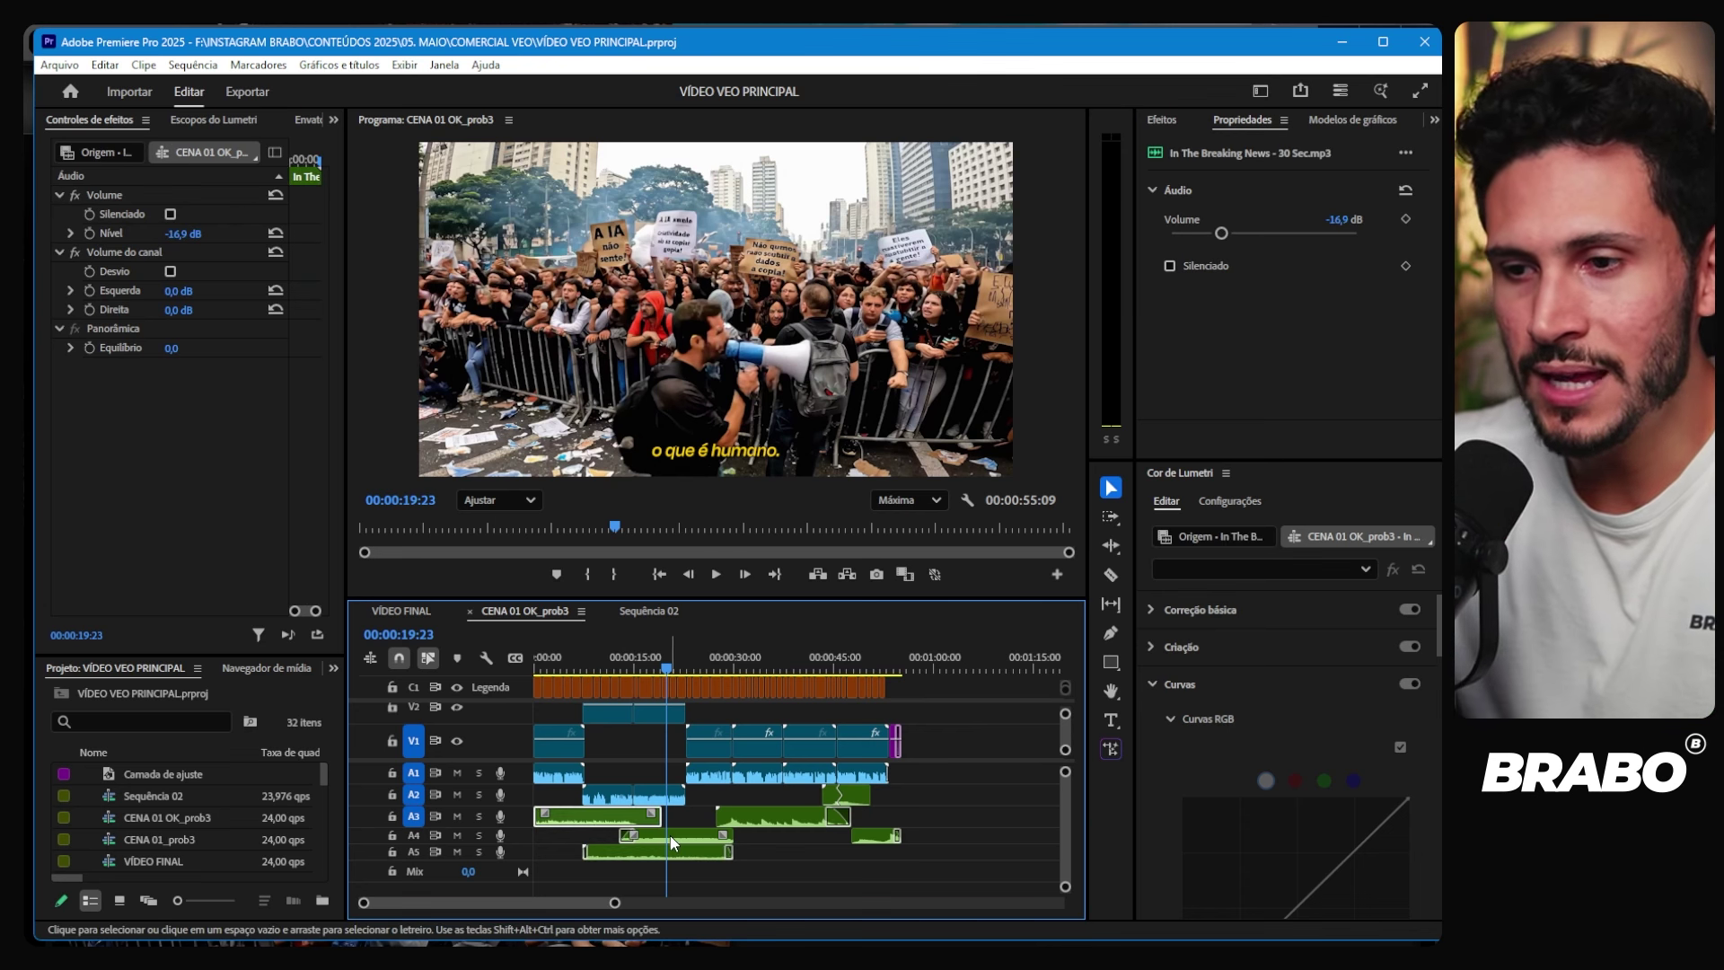
left_click(773, 817)
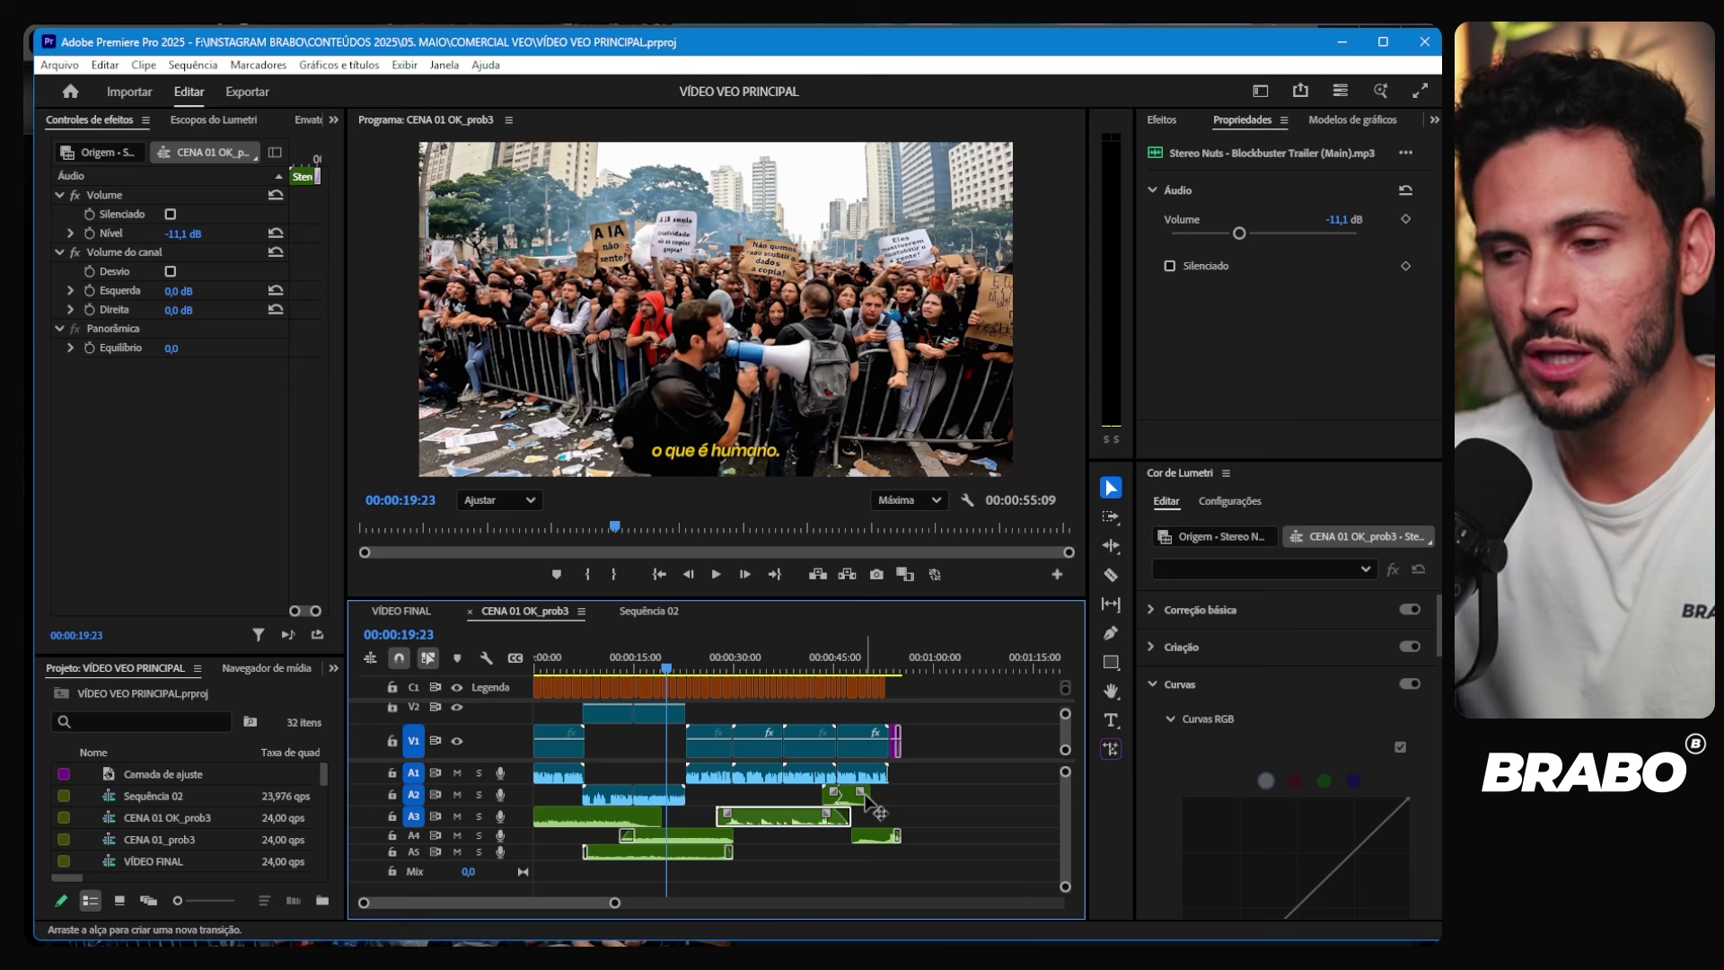
left_click(675, 857)
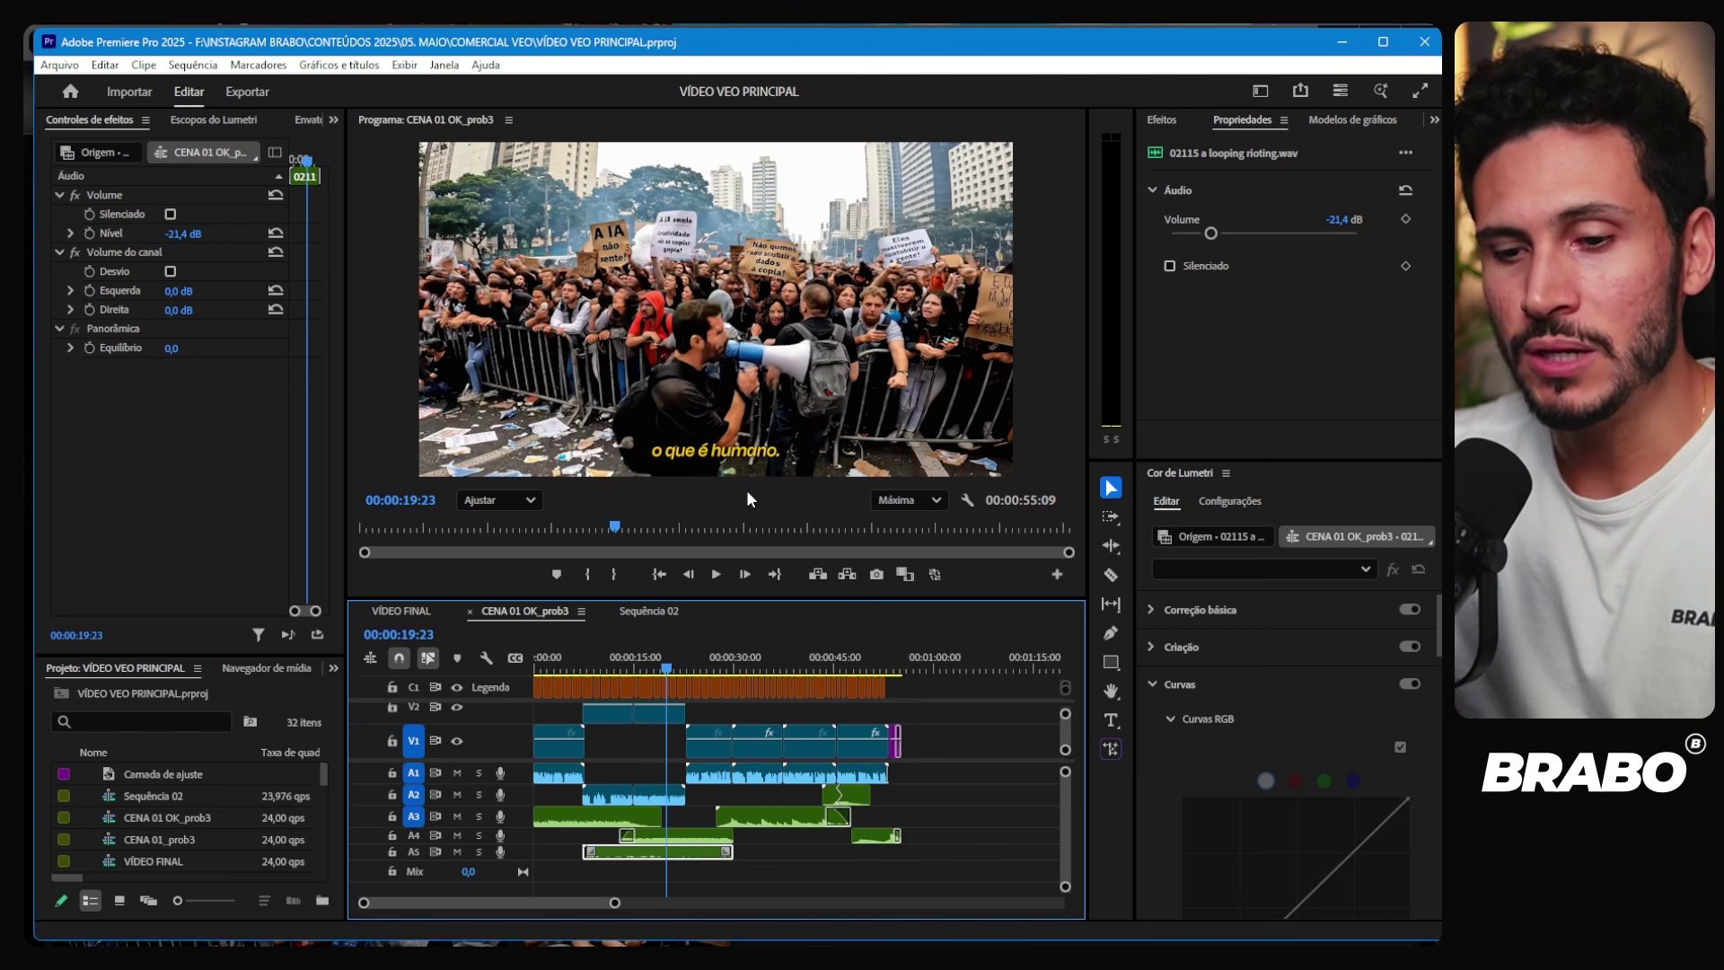
Step: Switch back to Flow in the browser, find the 16:9 auditorium clip in the May 26 - 1807 project, and play it
mouse_move(974, 947)
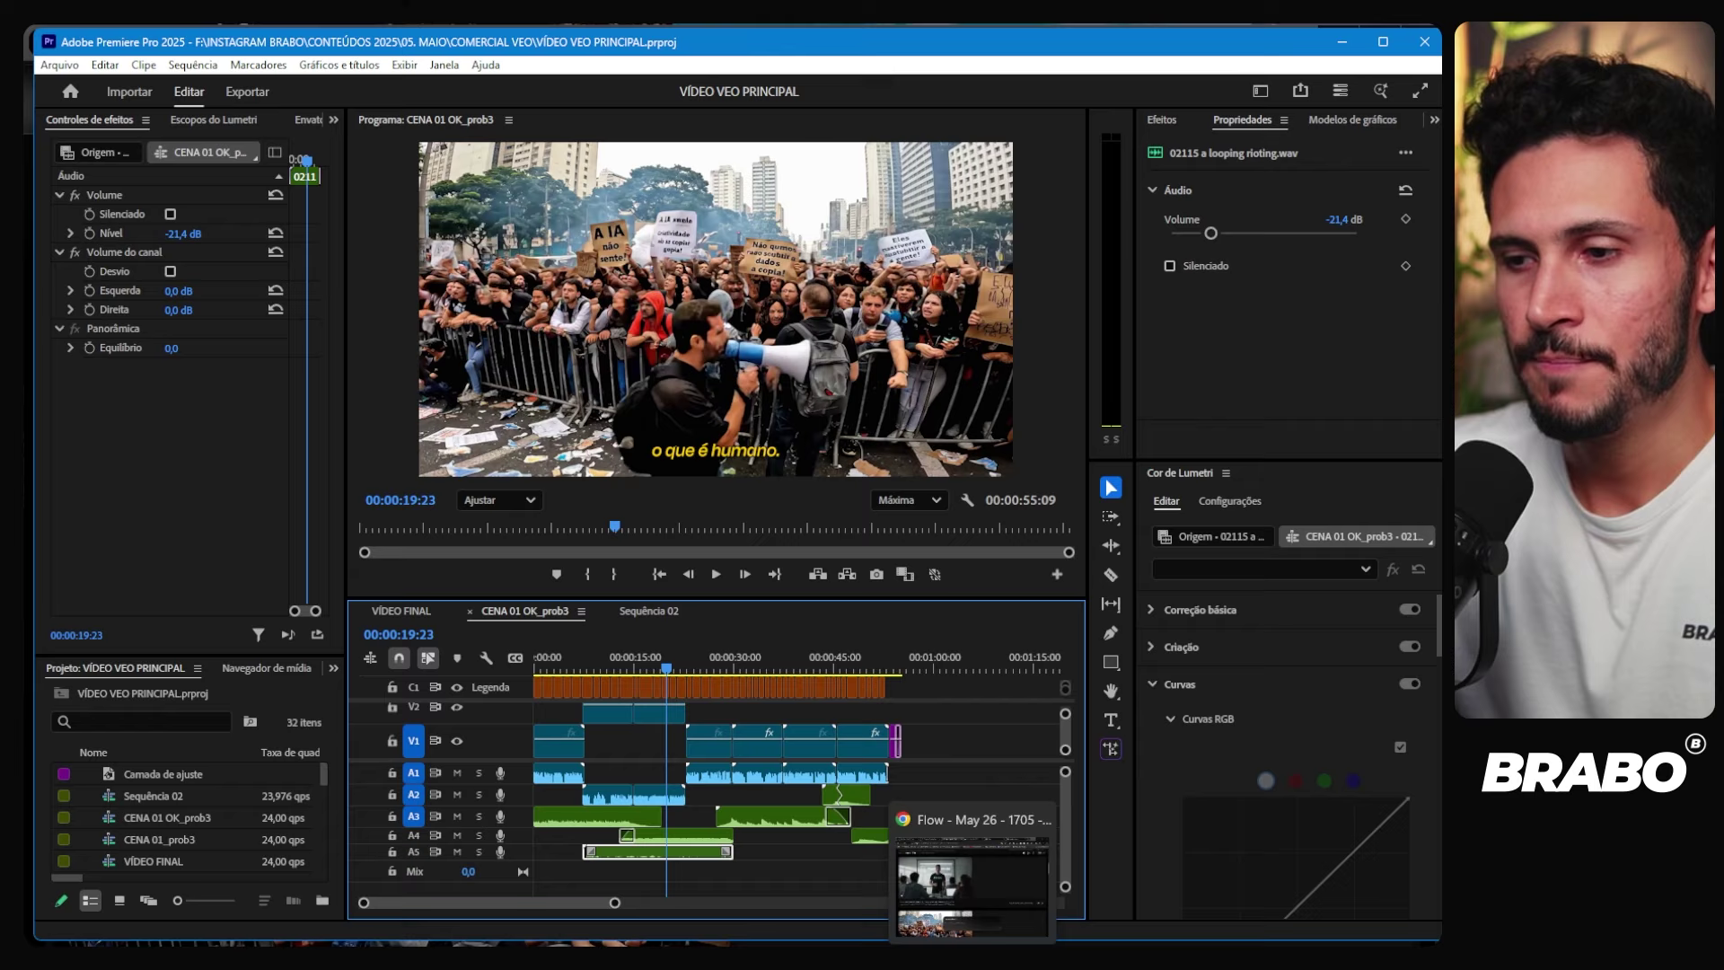
left_click(978, 889)
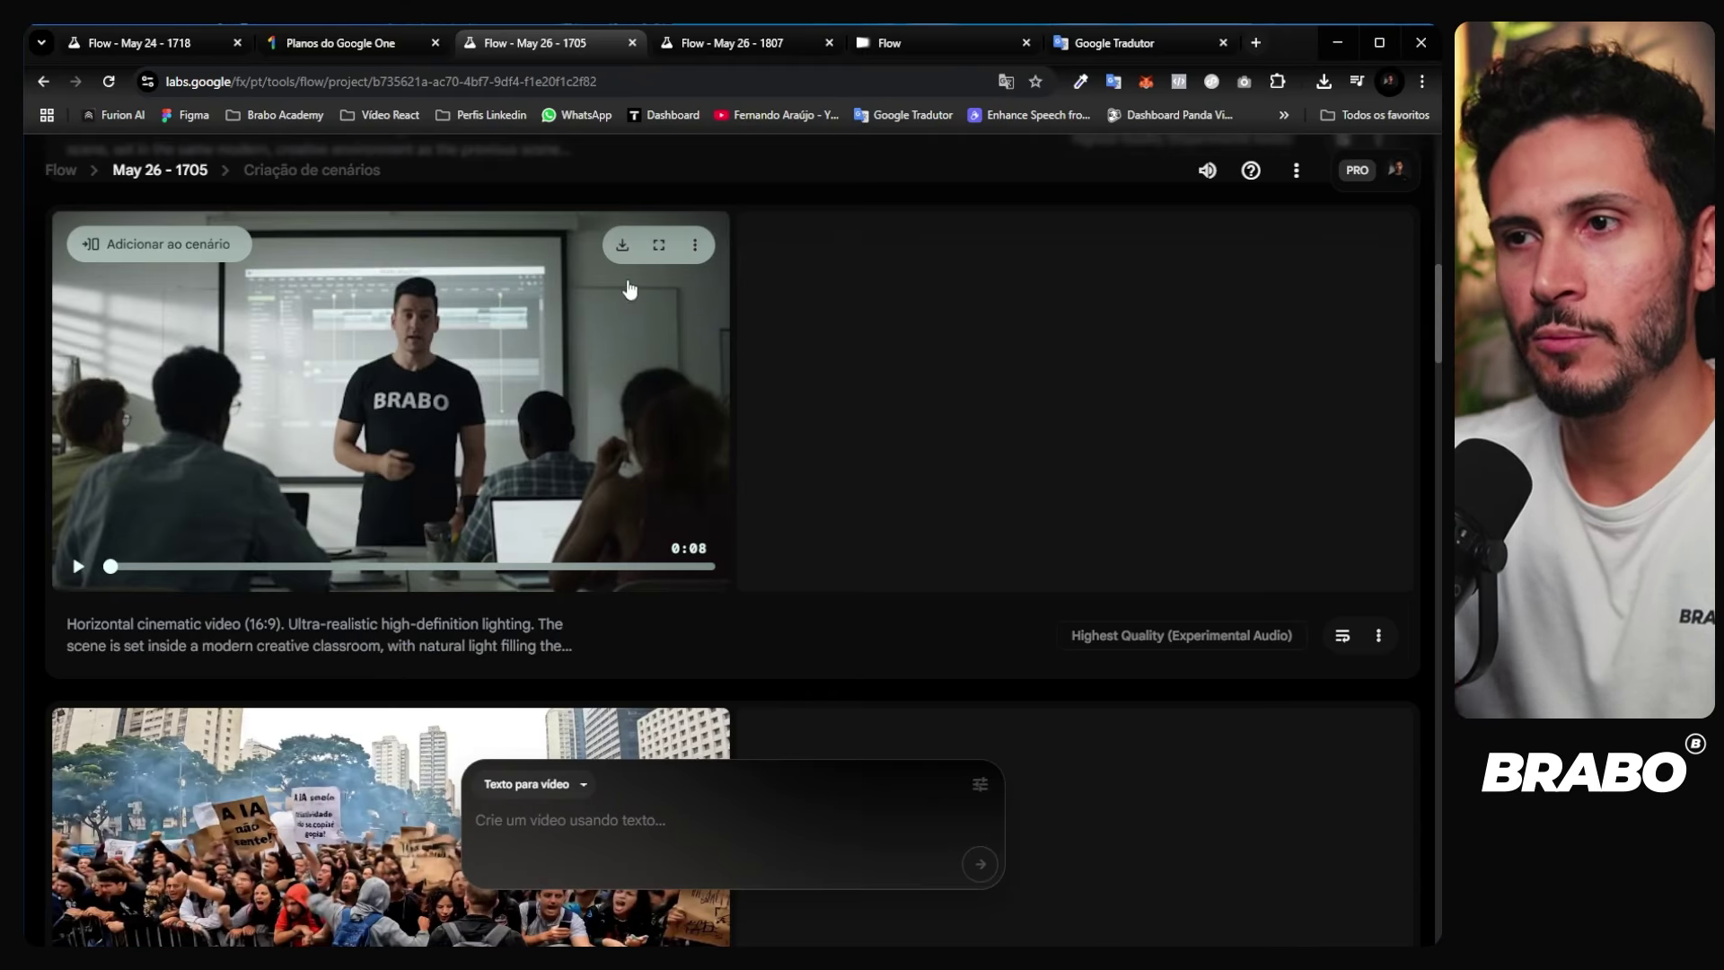
left_click(756, 40)
scroll(490, 472, "down", 6)
scroll(475, 473, "up", 5)
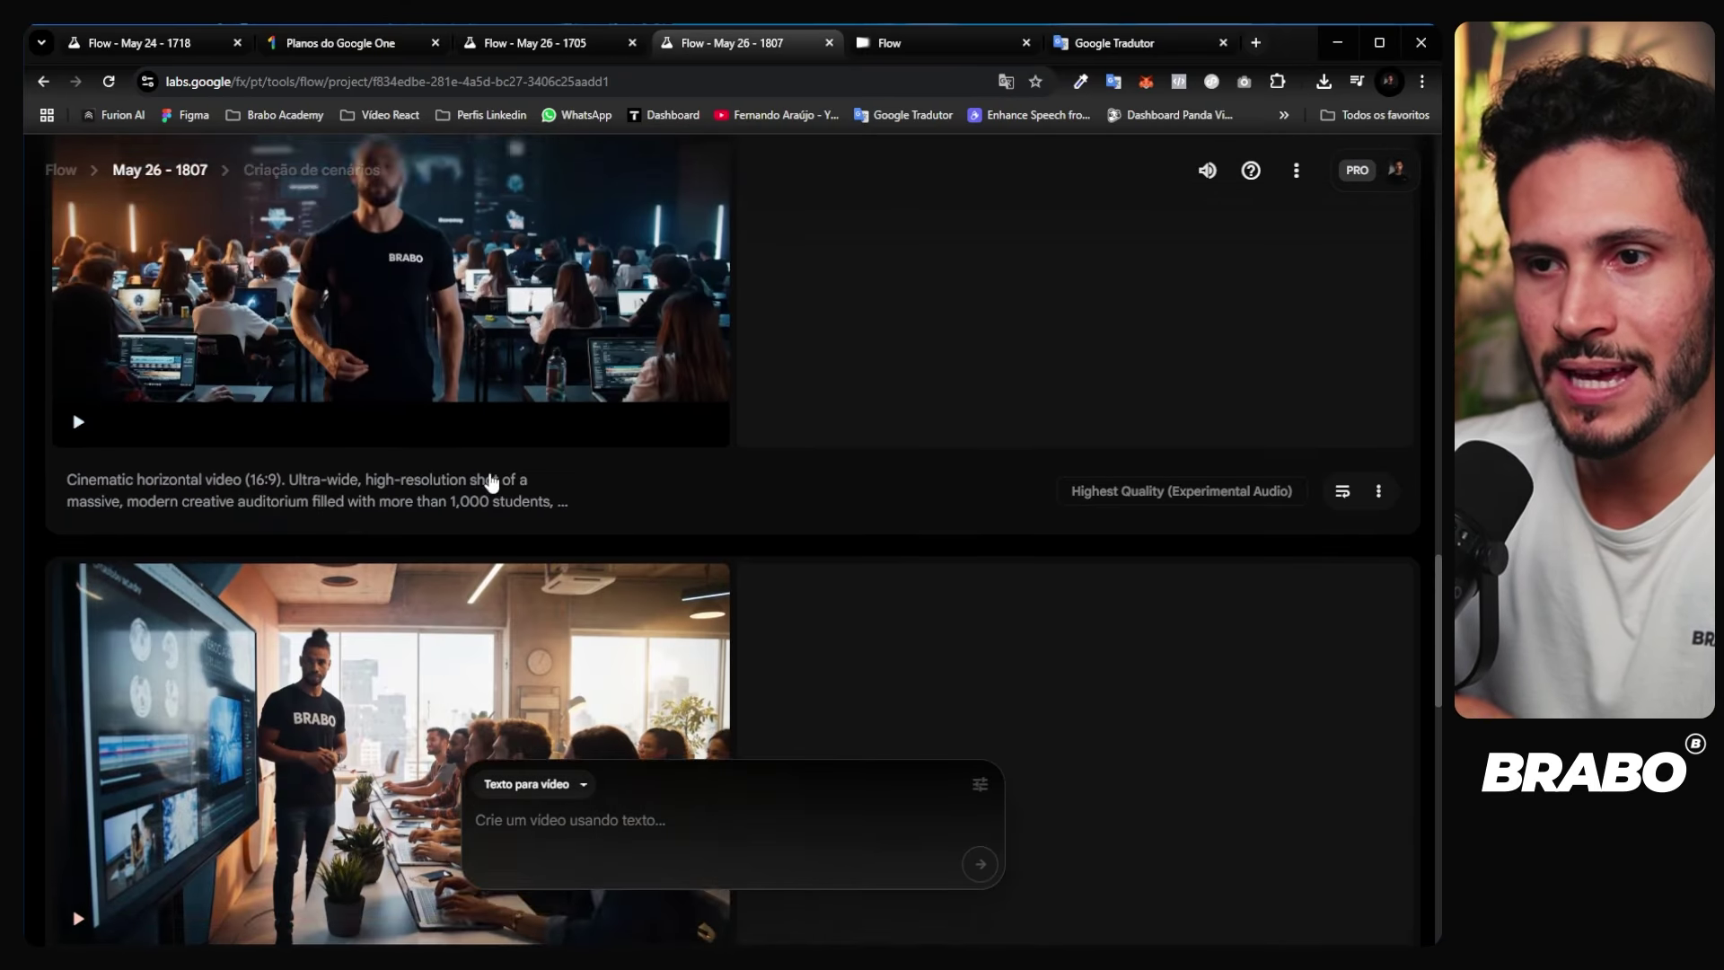
scroll(482, 561, "down", 1)
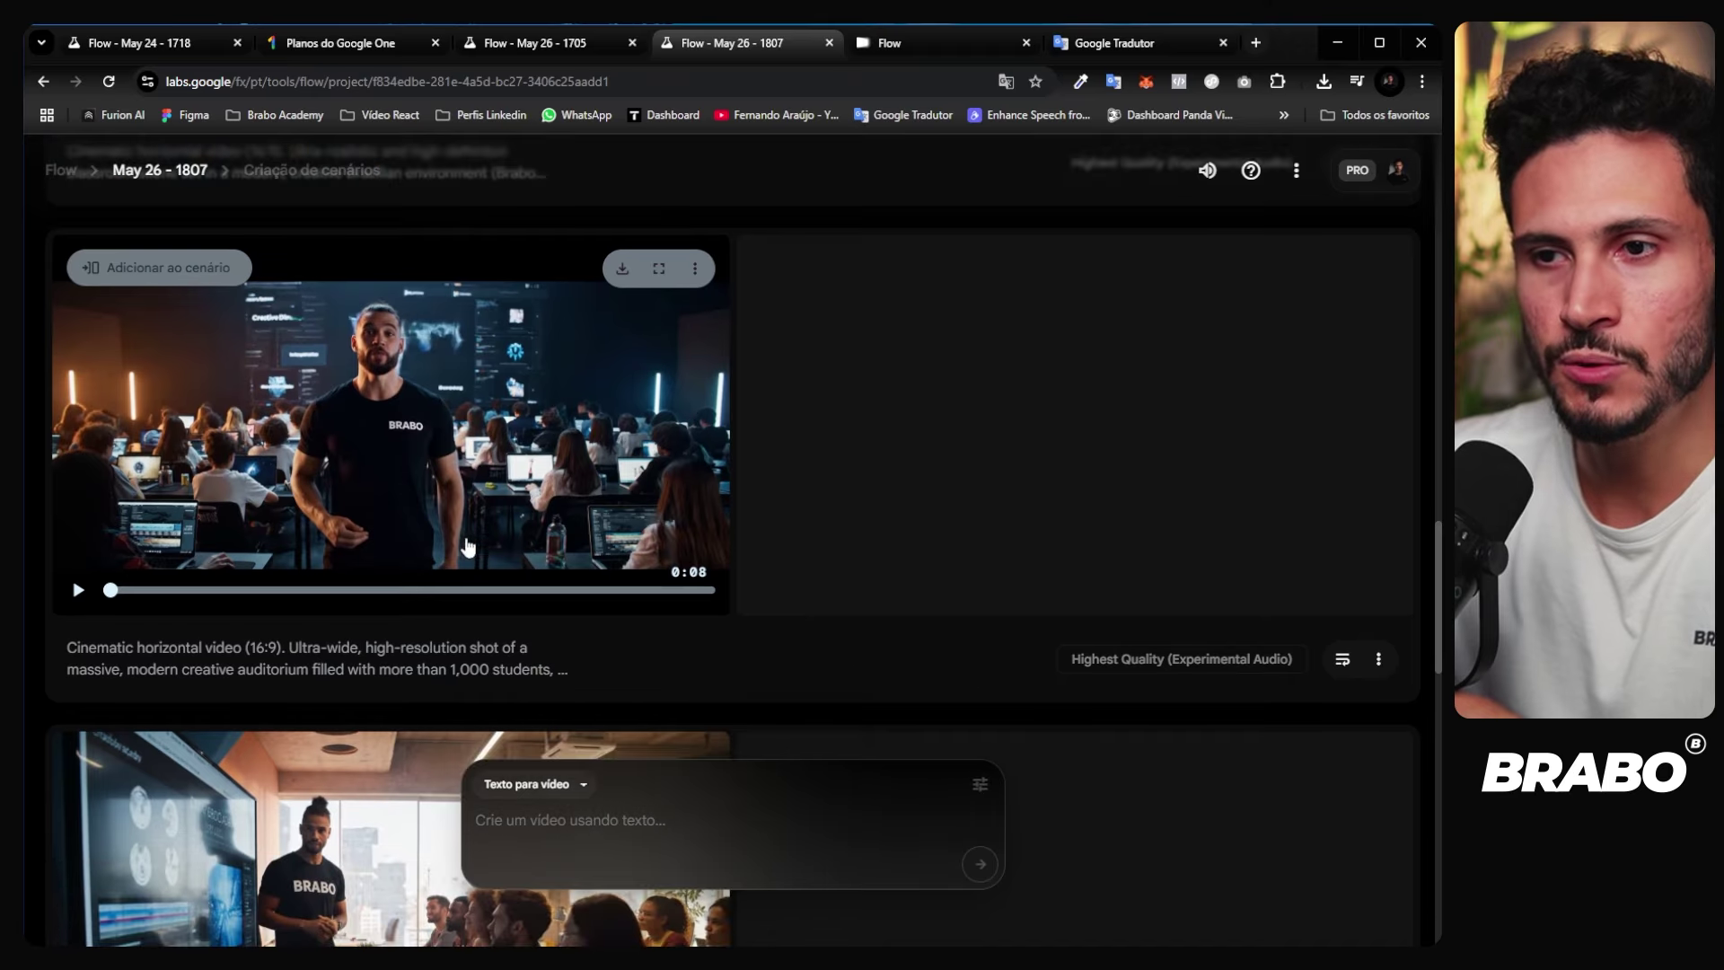
scroll(458, 563, "up", 1)
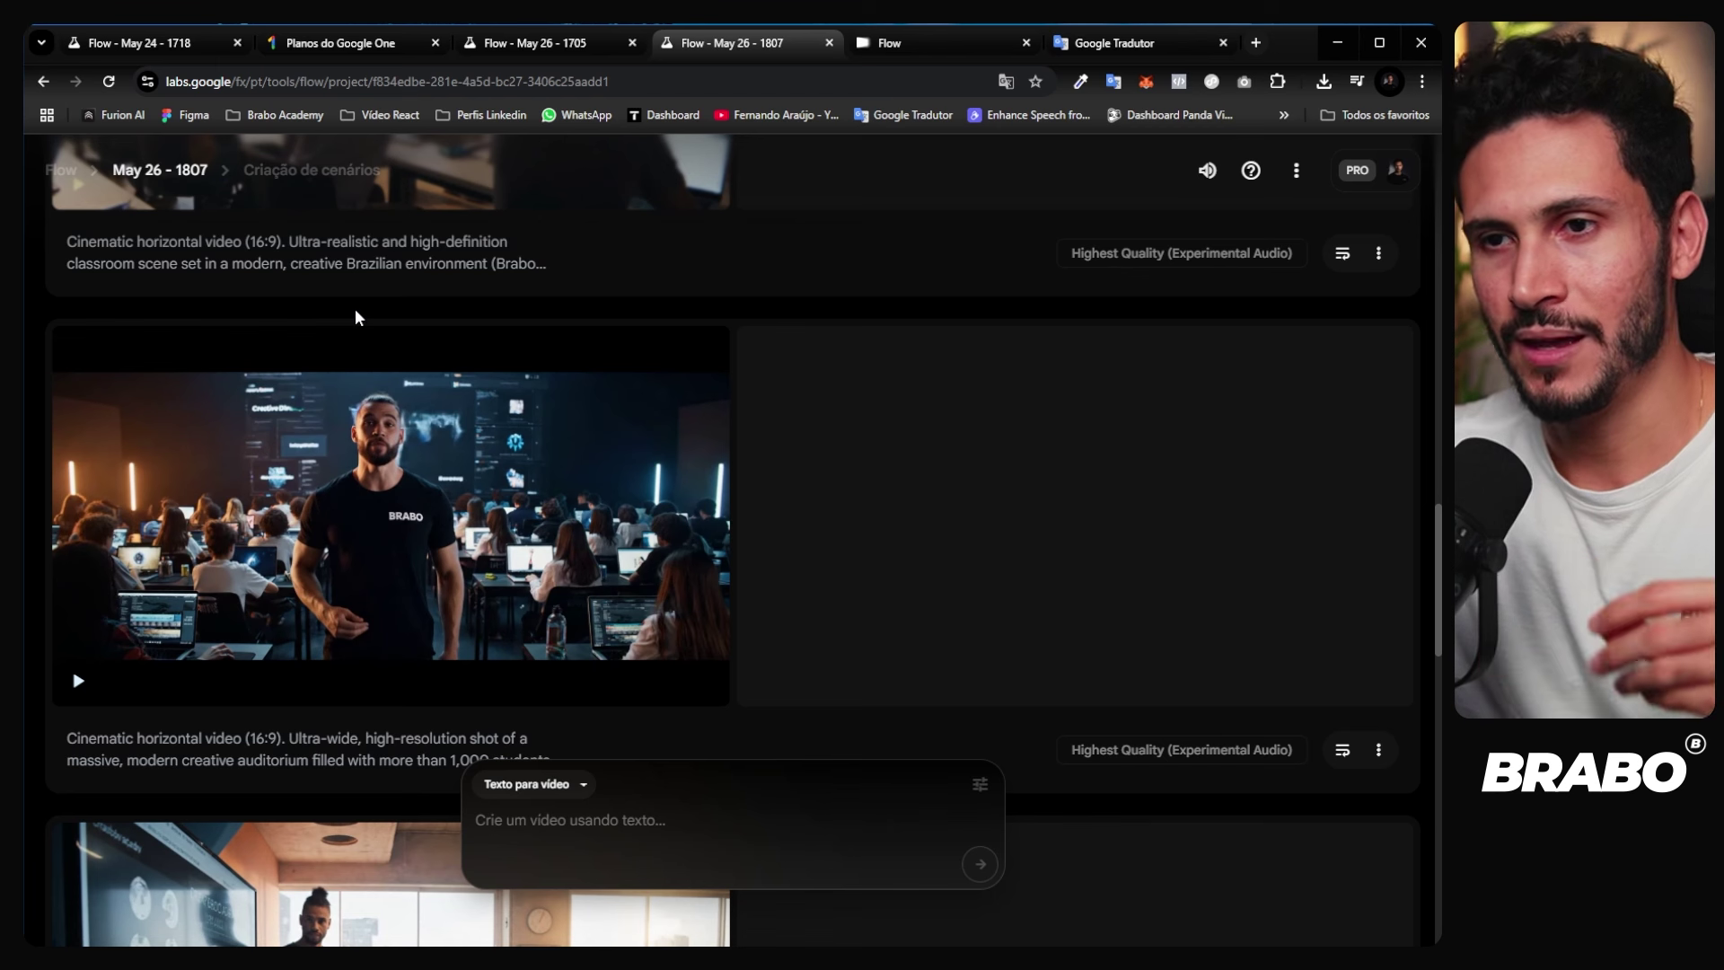
mouse_move(380, 556)
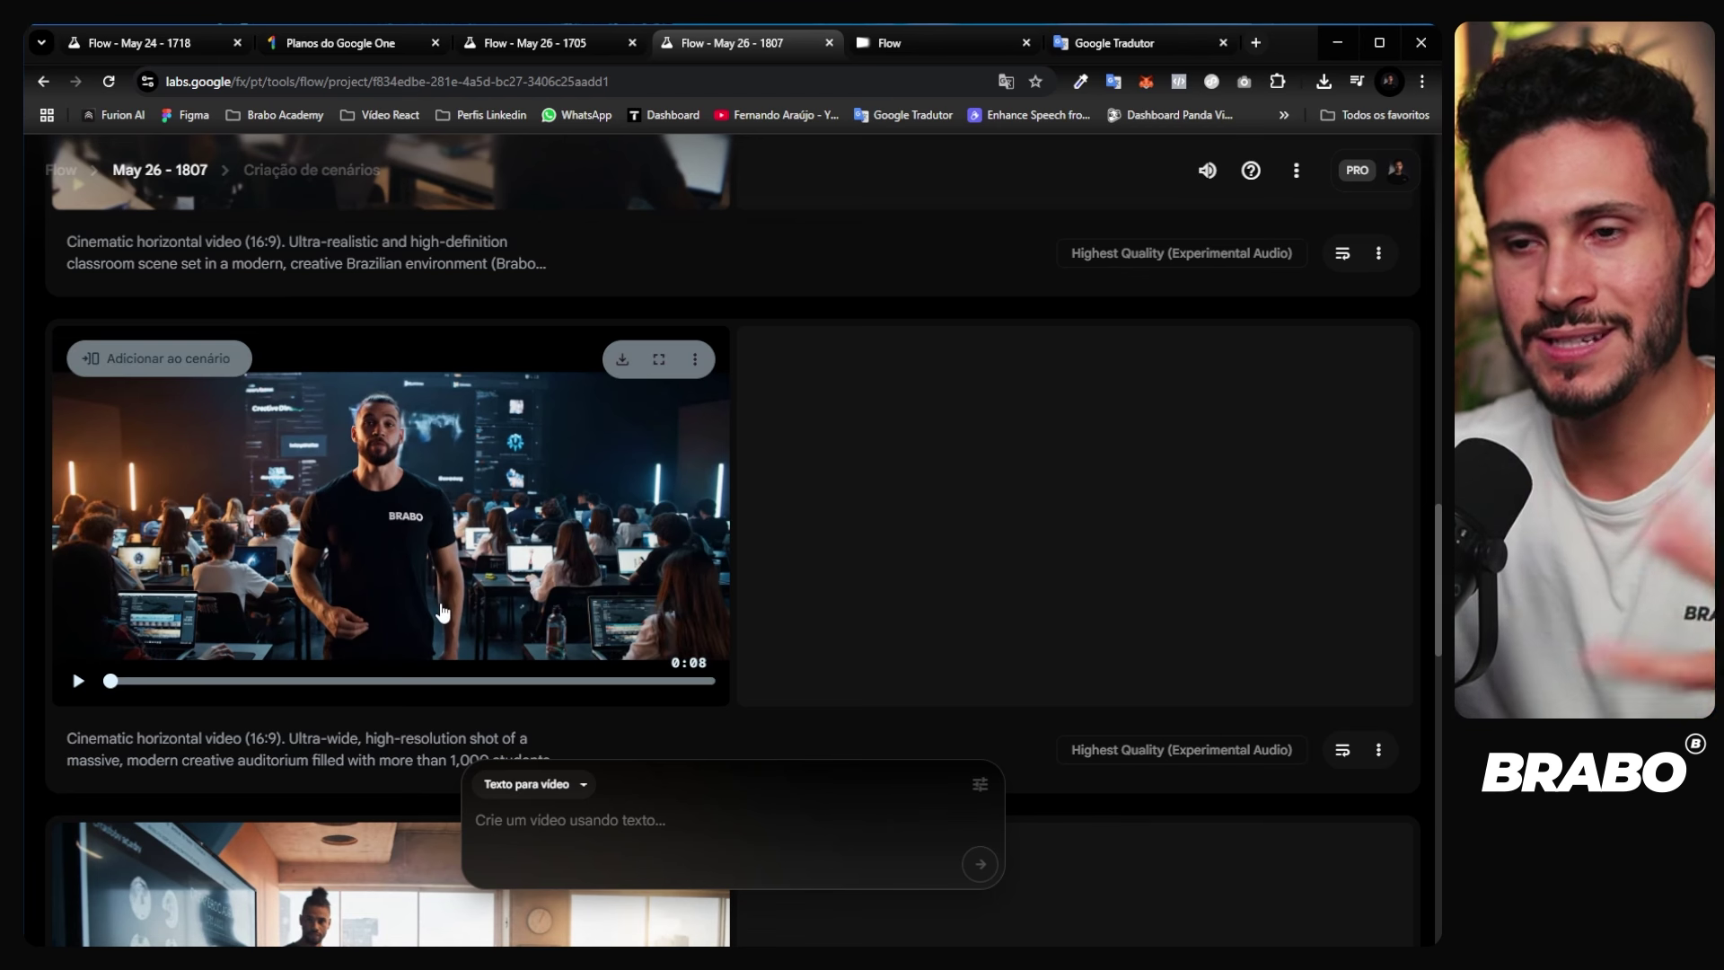
left_click(76, 686)
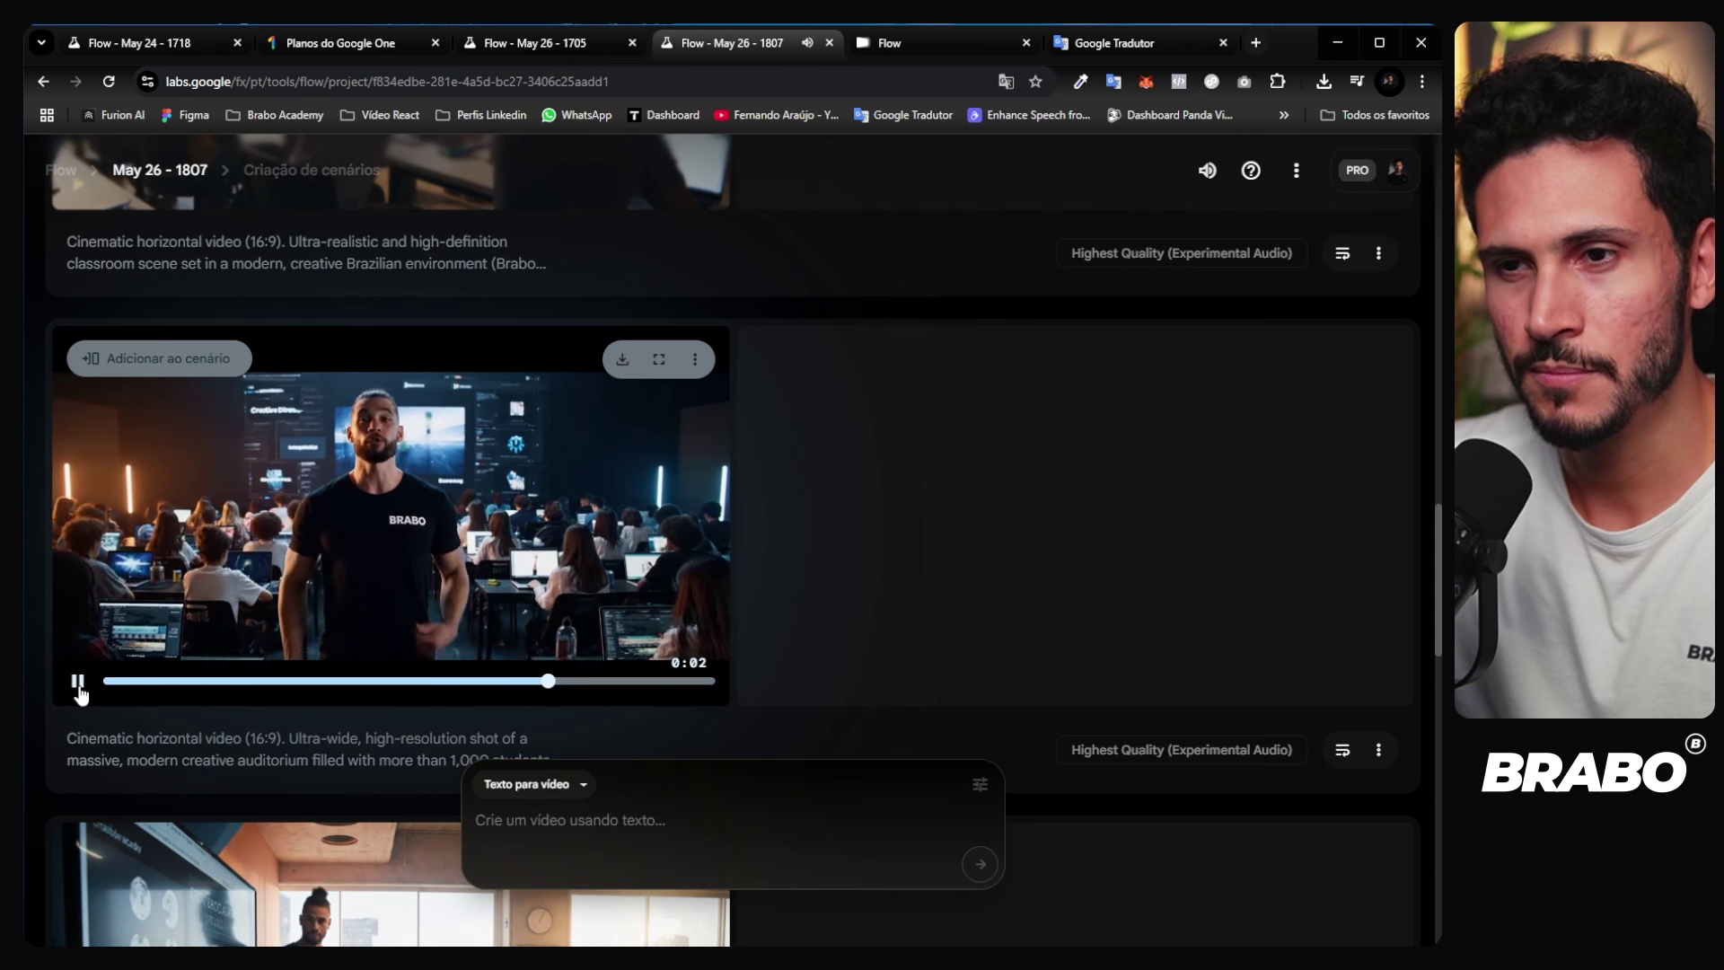
Step: Pause the auditorium clip, expand its full 16:9 prompt, and review the scene description, mentor's speech and notes against the clip
left_click(77, 684)
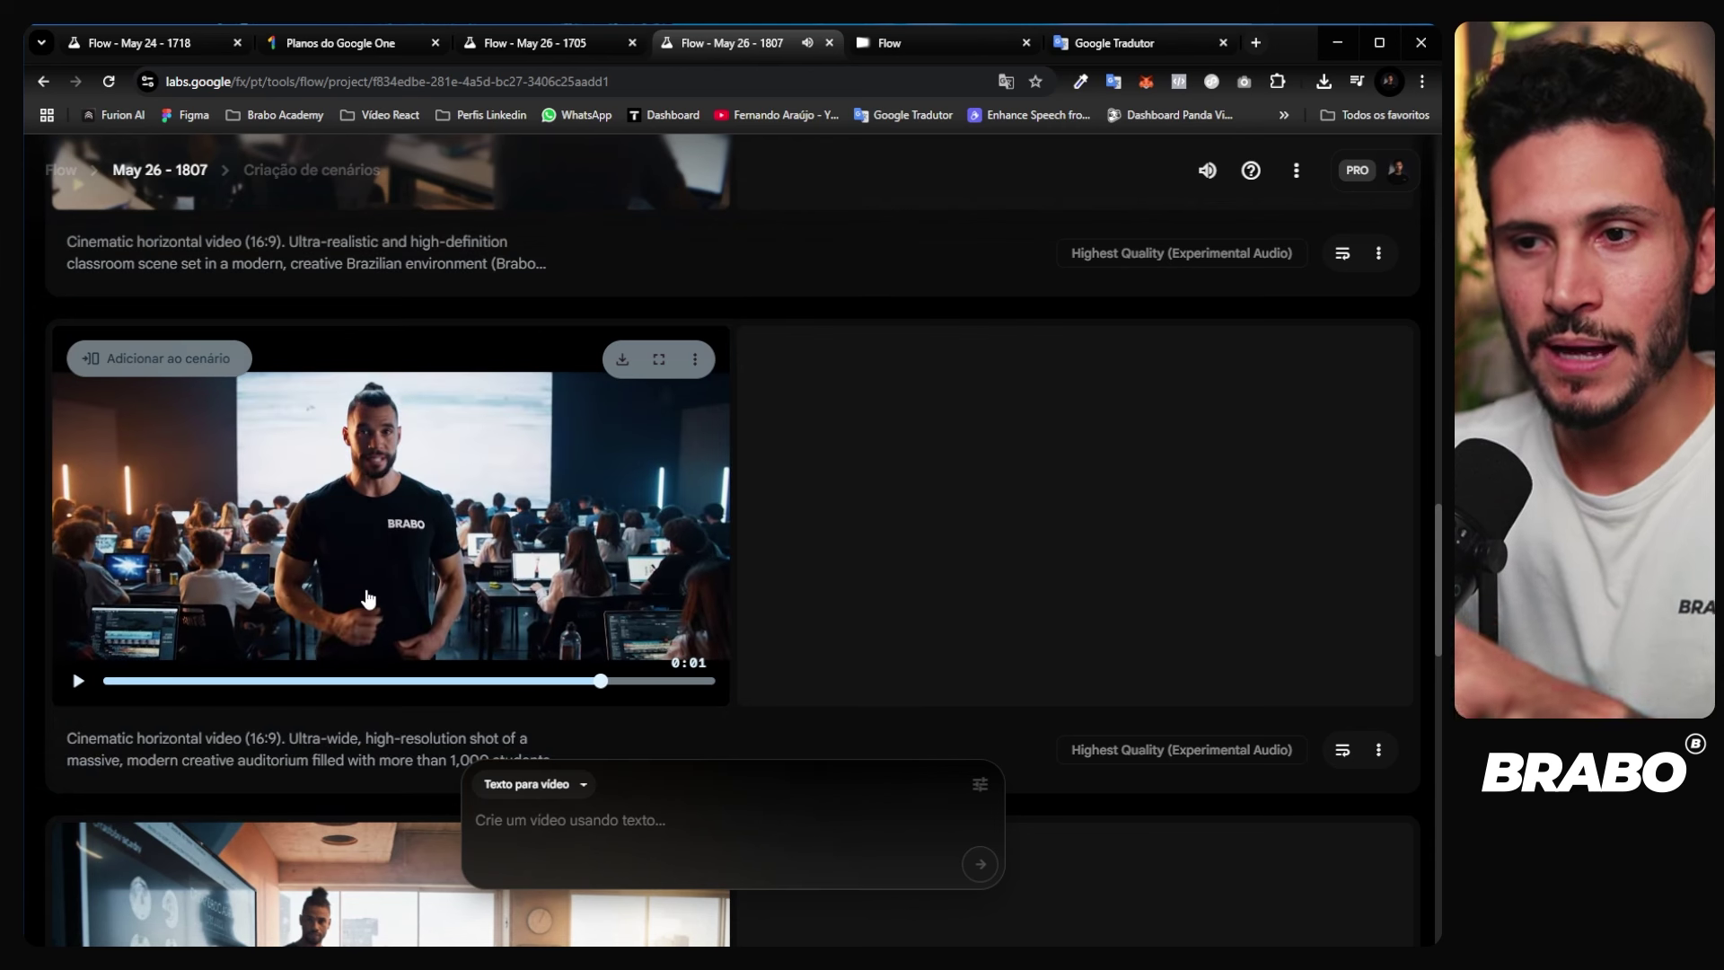
scroll(419, 584, "down", 2)
left_click(413, 582)
scroll(417, 583, "down", 2)
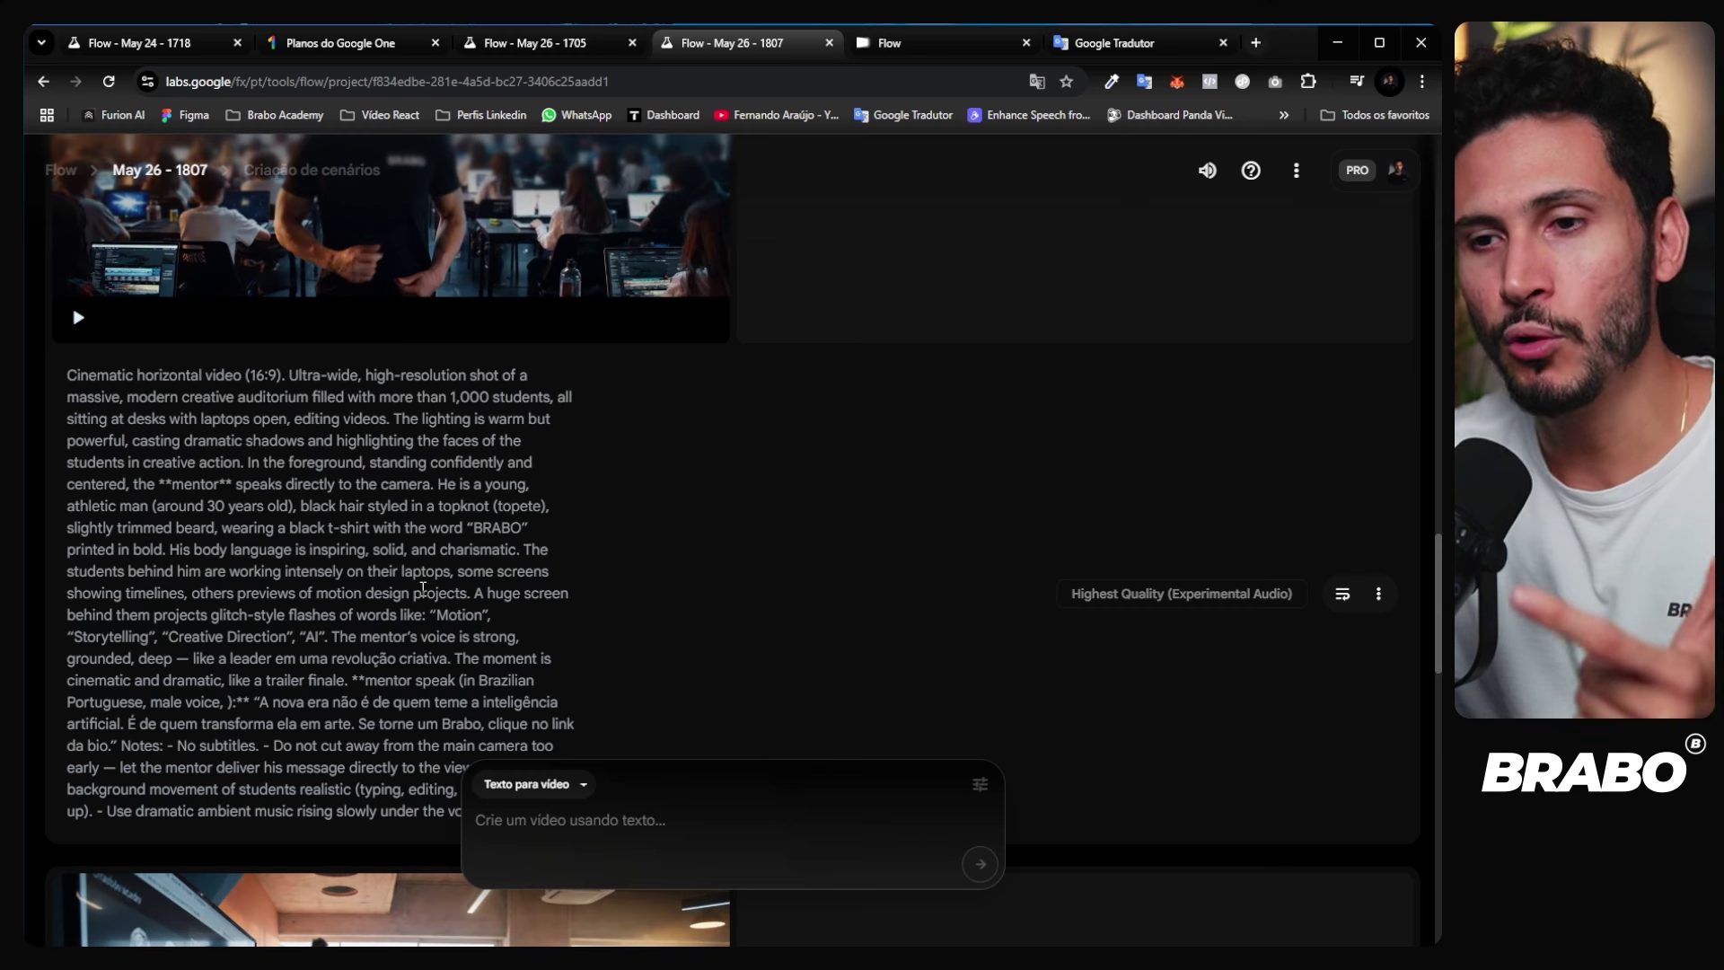
scroll(423, 588, "down", 1)
scroll(423, 588, "up", 2)
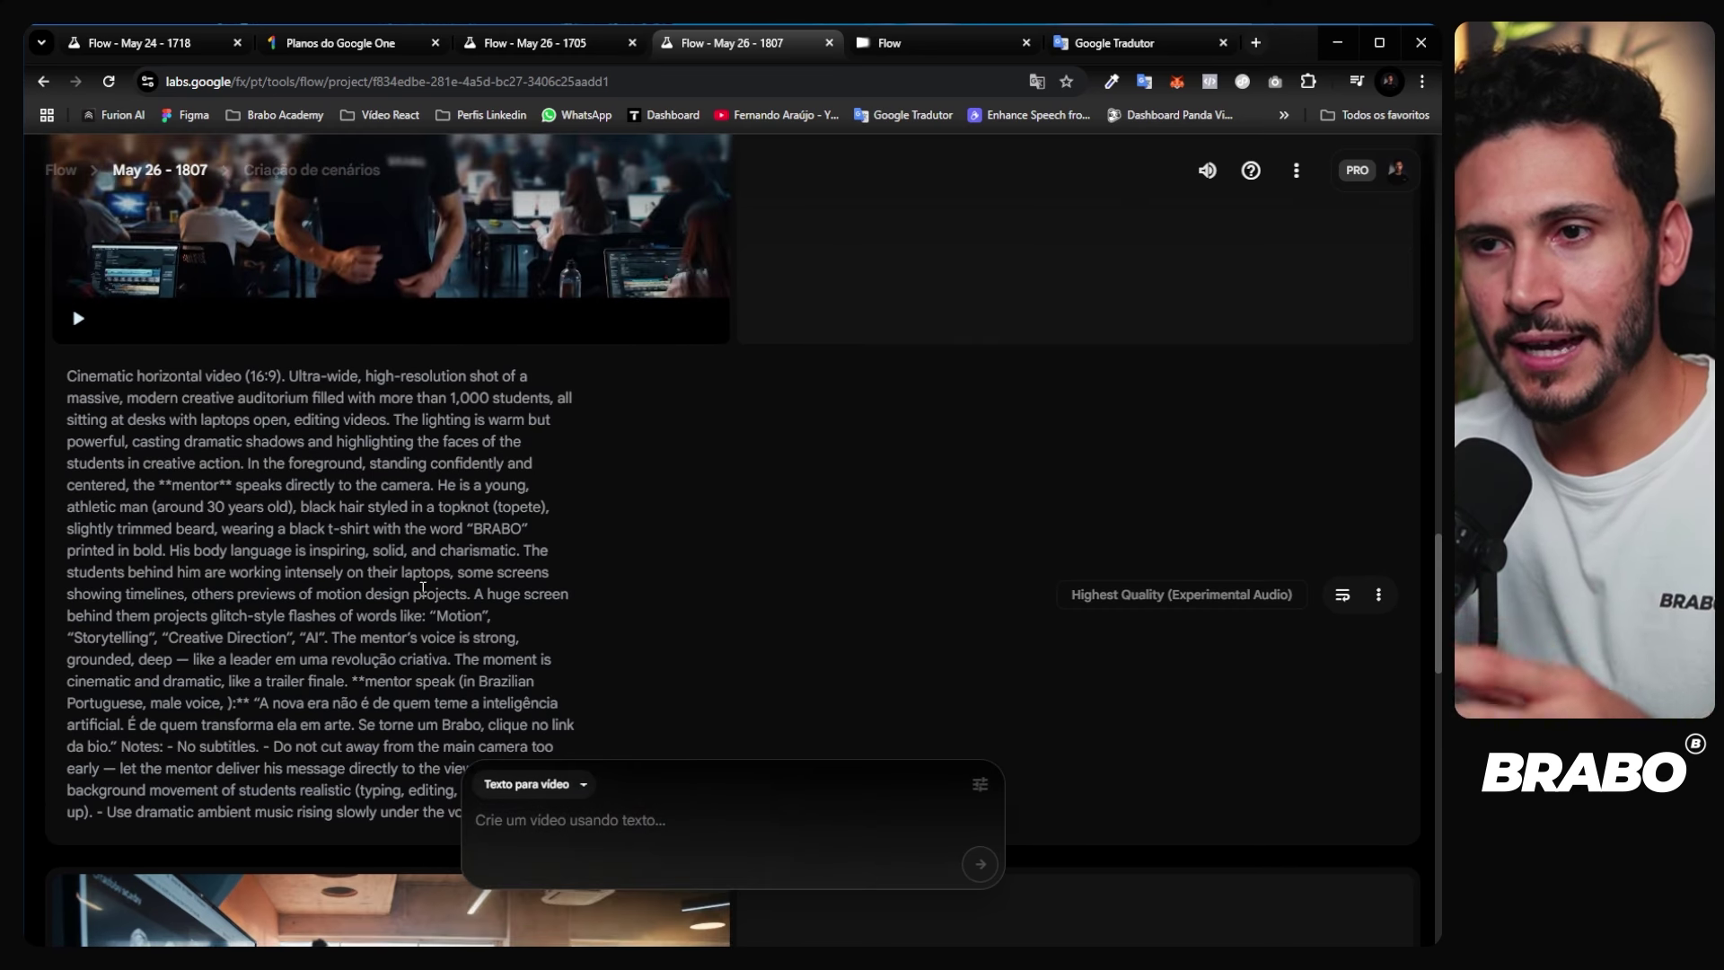
scroll(423, 588, "up", 2)
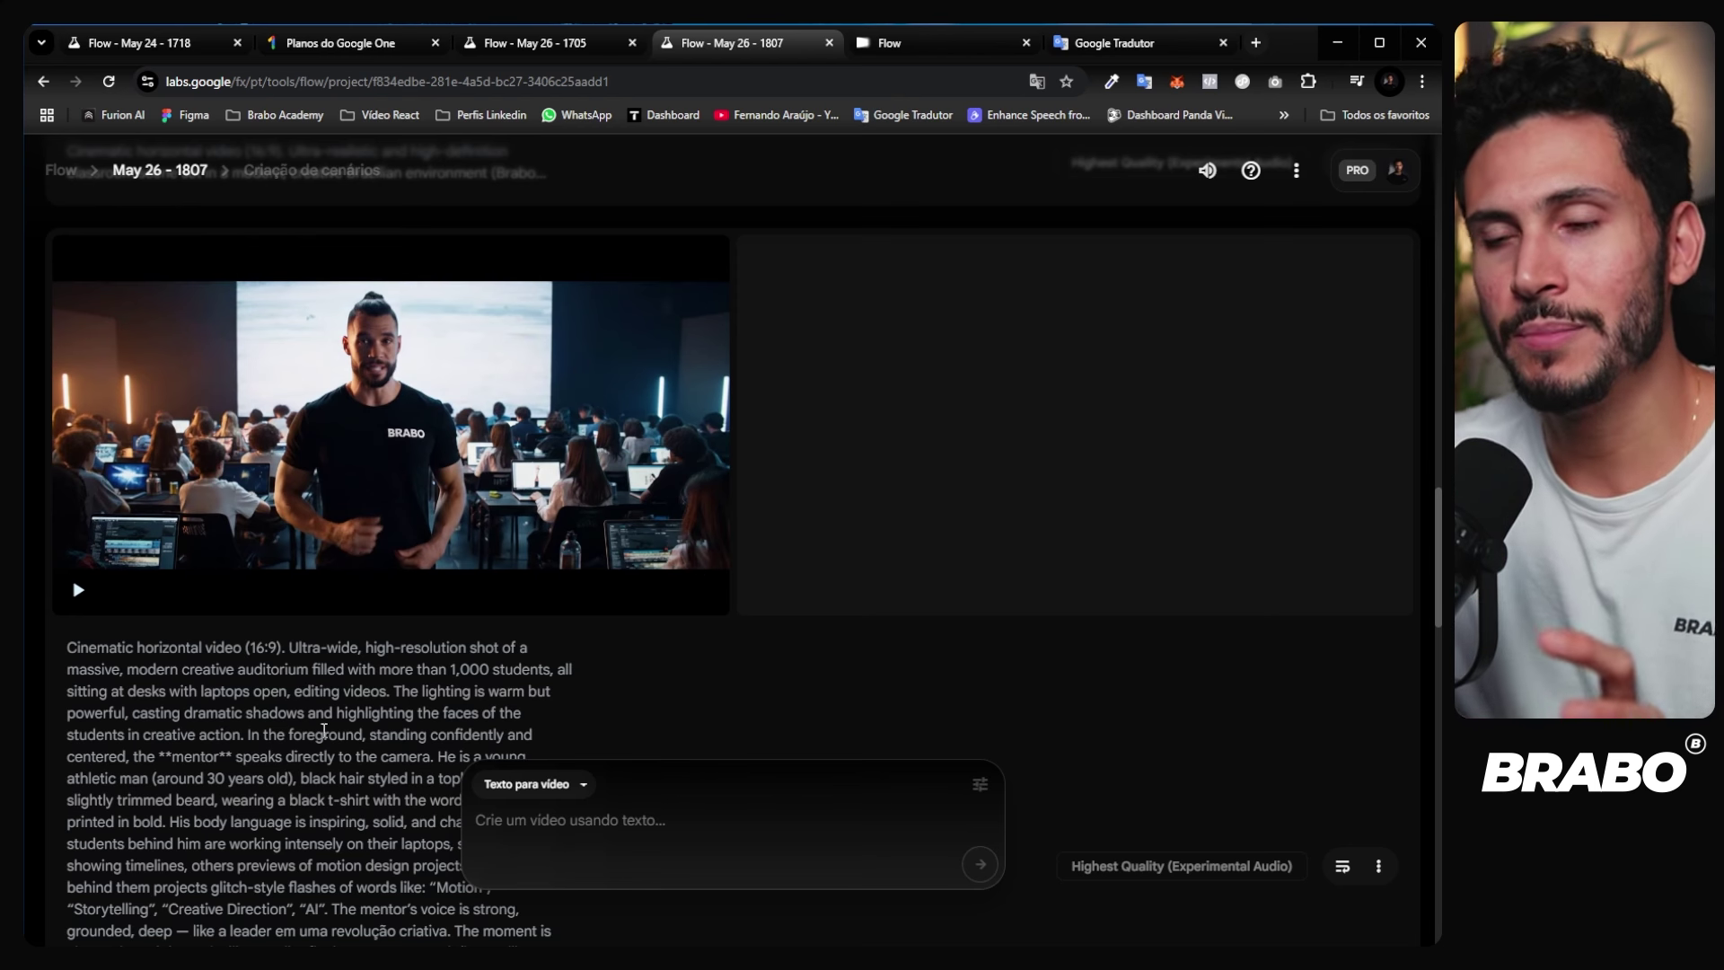
scroll(323, 729, "up", 2)
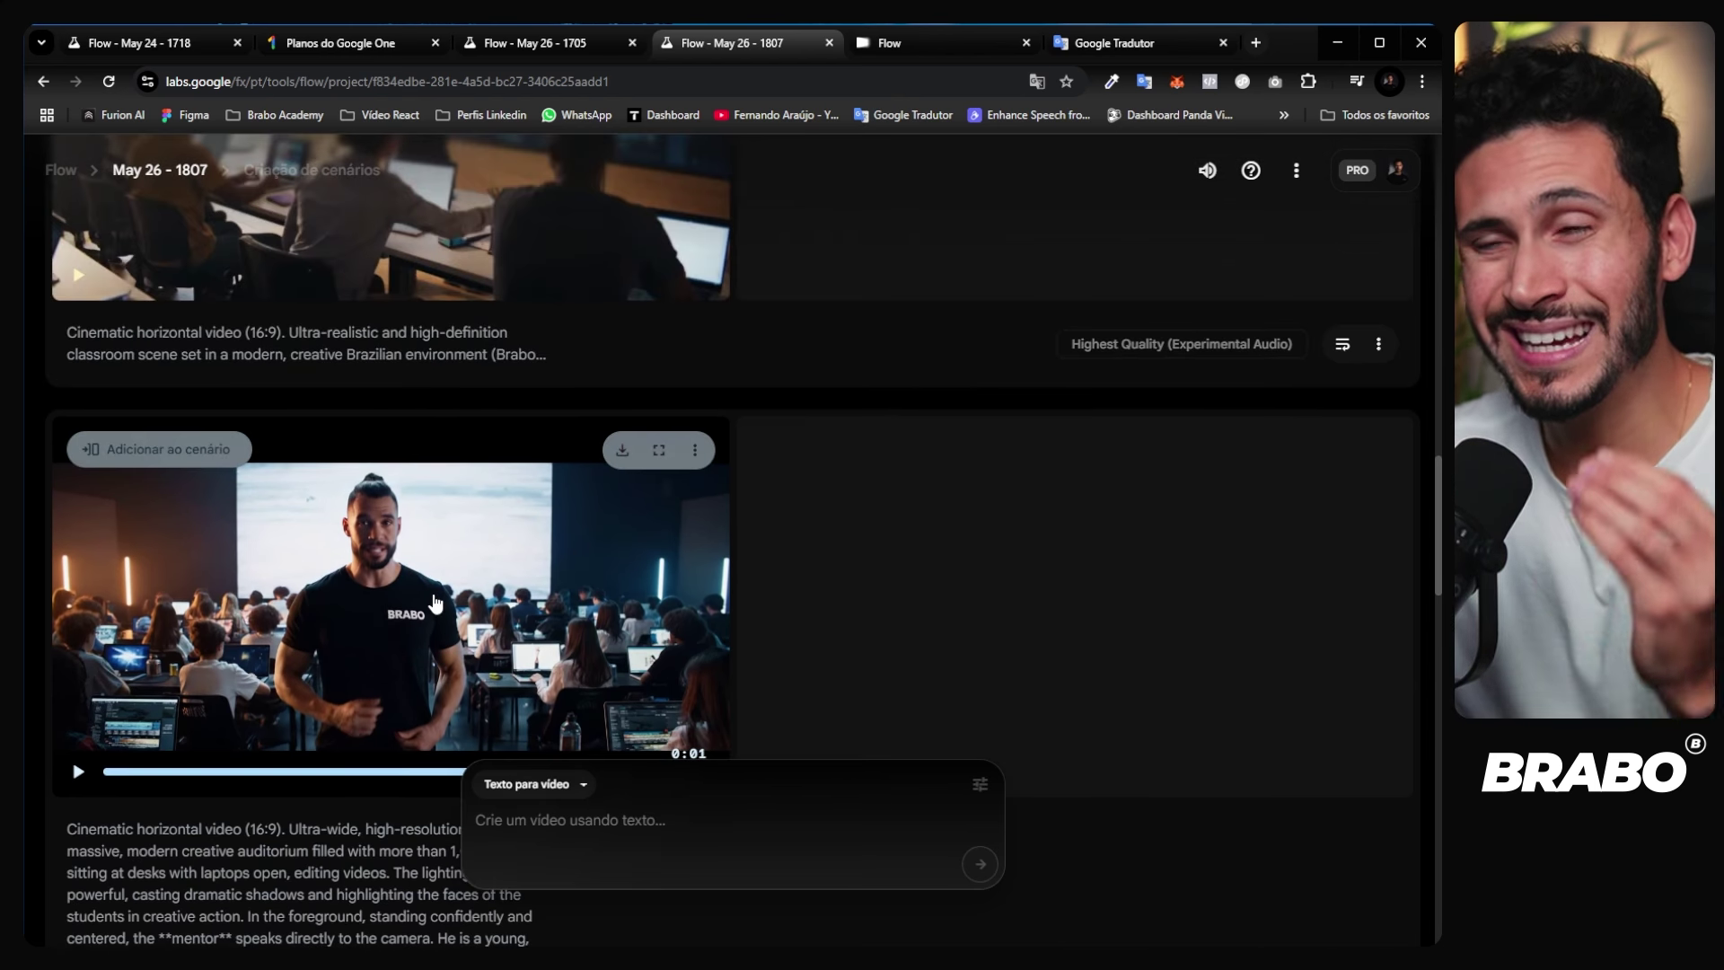
scroll(434, 601, "up", 5)
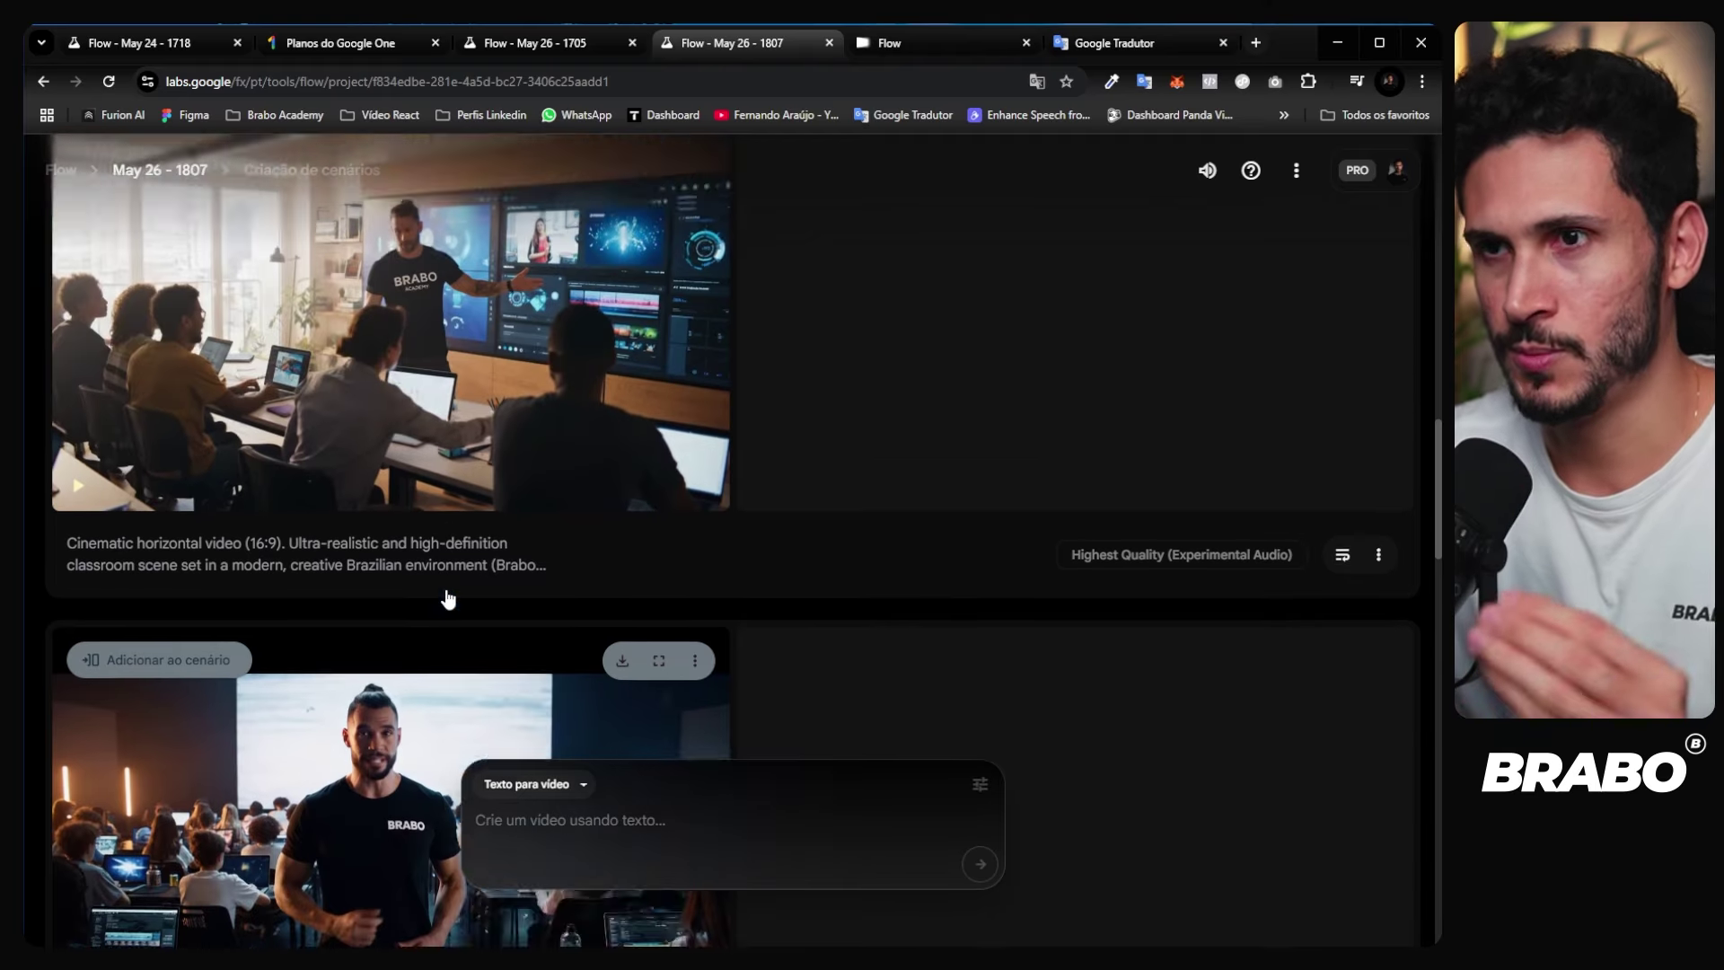